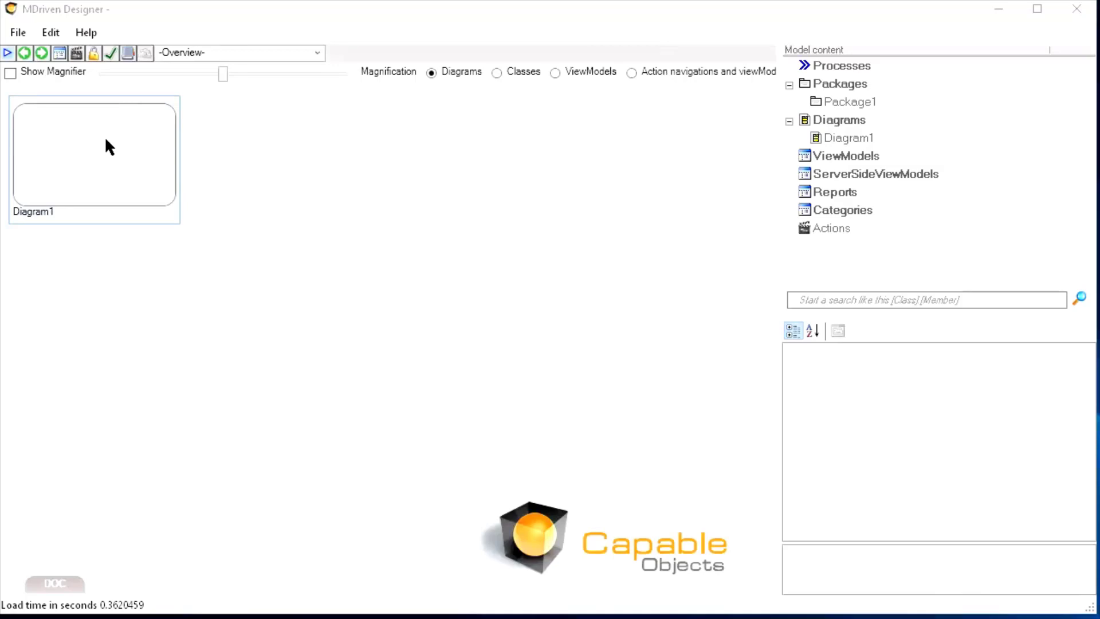
# Open Diagram1, bring up the ViewModel editor and move its window clear over the diagram area
pyautogui.doubleClick(106, 140)
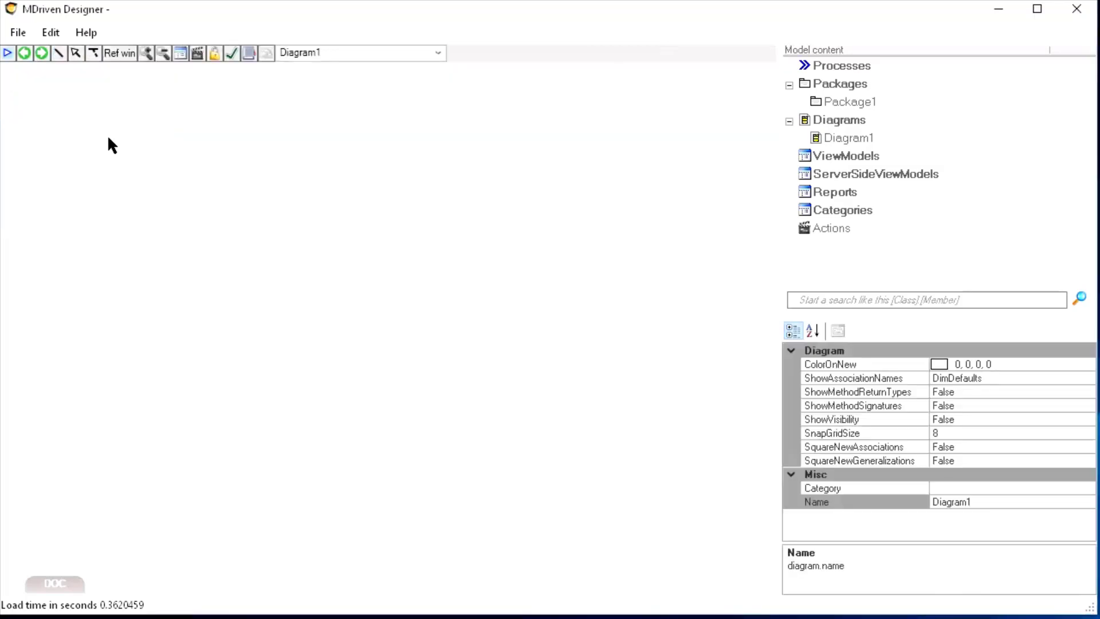
pyautogui.click(180, 53)
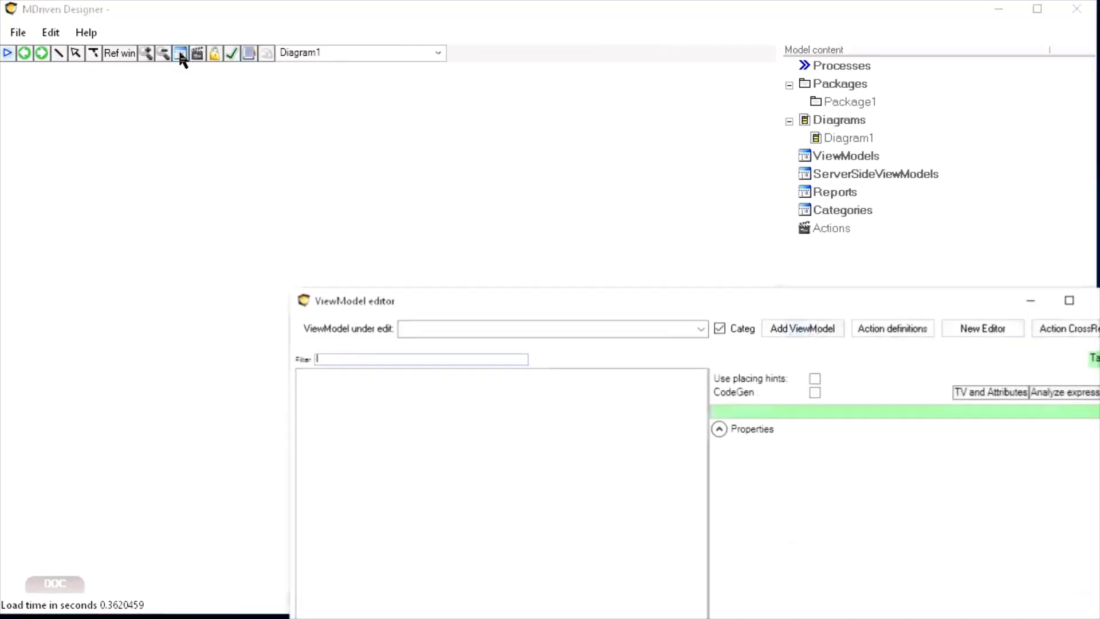
pyautogui.moveTo(435, 301); pyautogui.dragTo(211, 59)
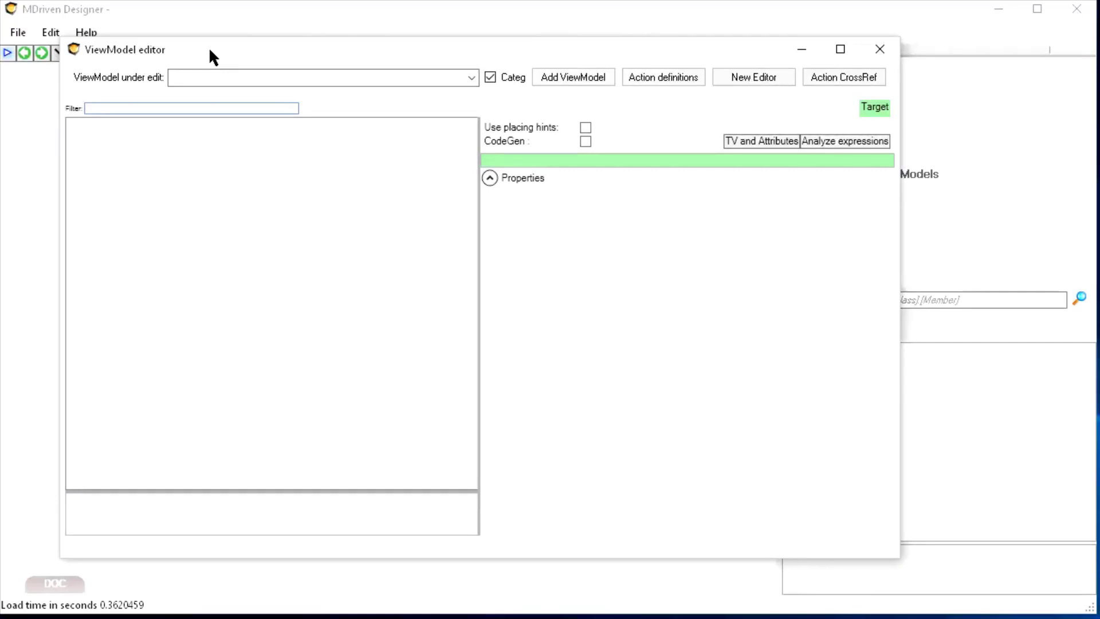
pyautogui.moveTo(206, 48); pyautogui.dragTo(196, 39)
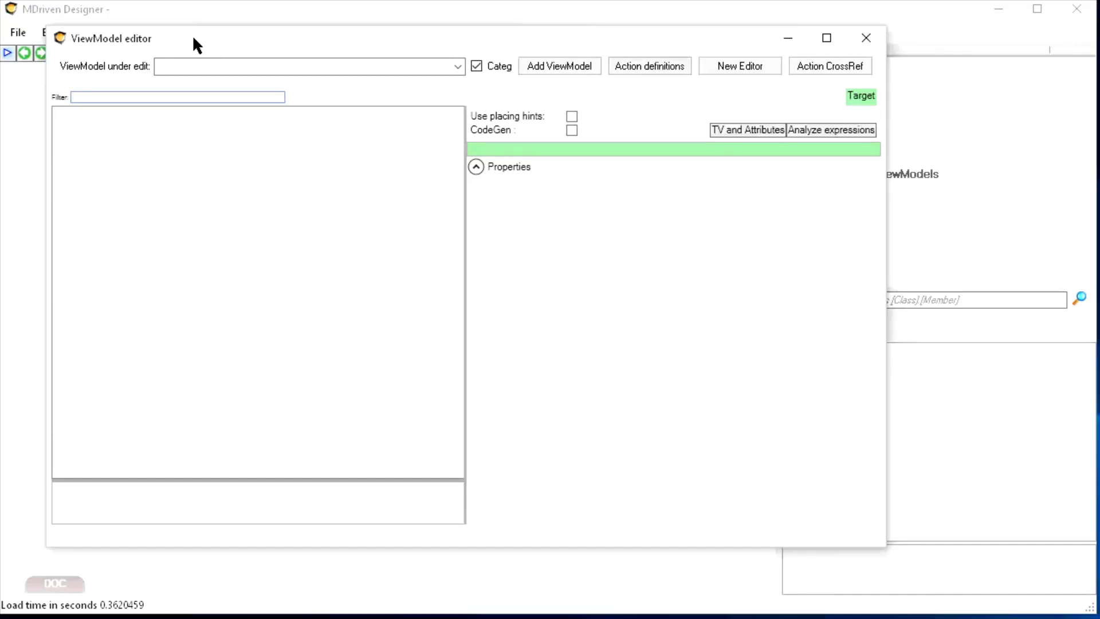
pyautogui.moveTo(194, 39); pyautogui.dragTo(173, 28)
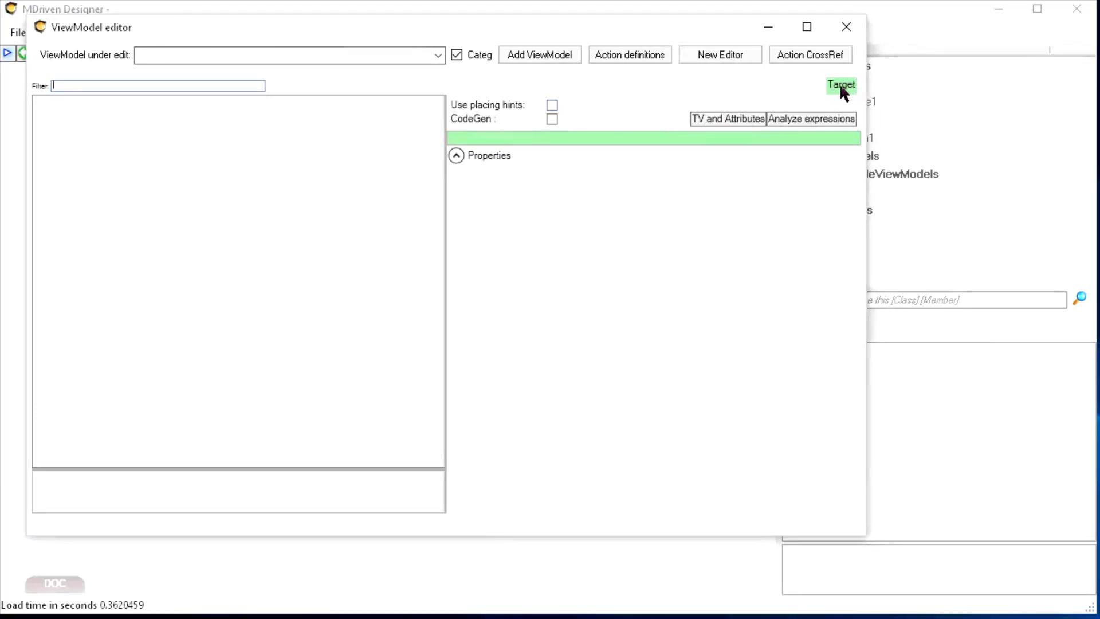
# Add a new view model and name it InvoiceView
pyautogui.moveTo(840, 83)
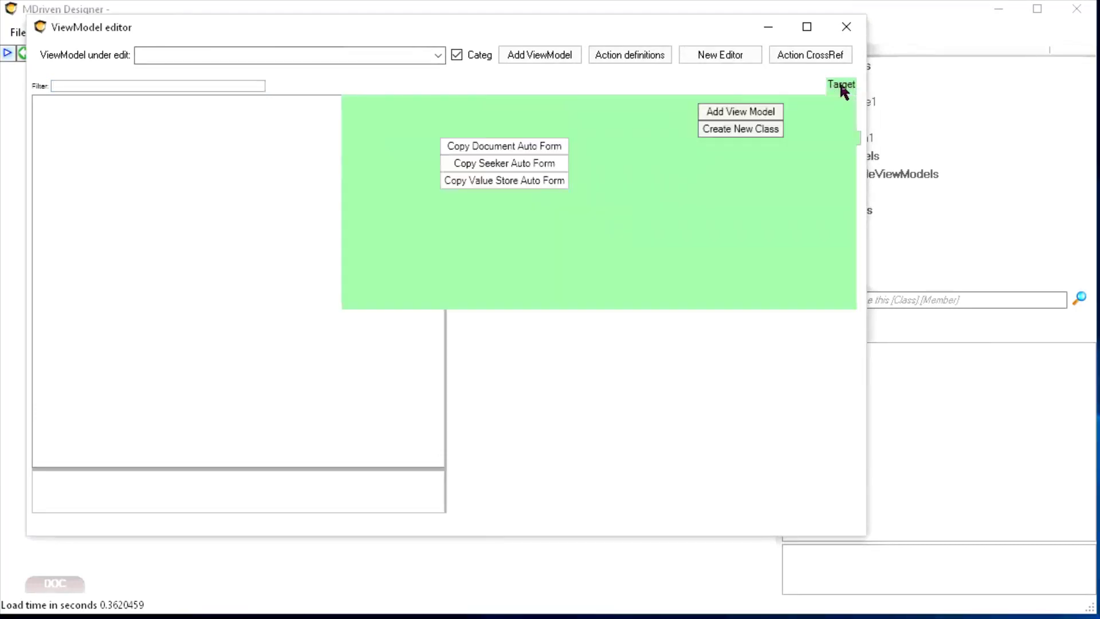
pyautogui.click(738, 111)
pyautogui.click(491, 126)
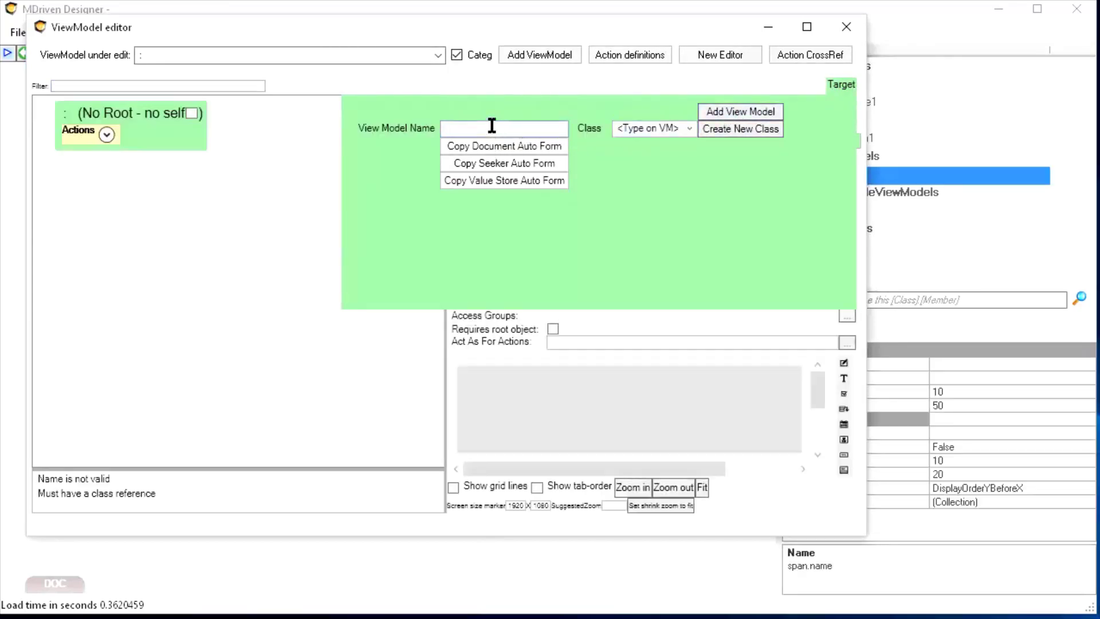
pyautogui.write('InvoiceView')
pyautogui.press('Tab')
# Create a new class named Invoice in Package1 for the view model to use
pyautogui.click(659, 128)
pyautogui.click(657, 131)
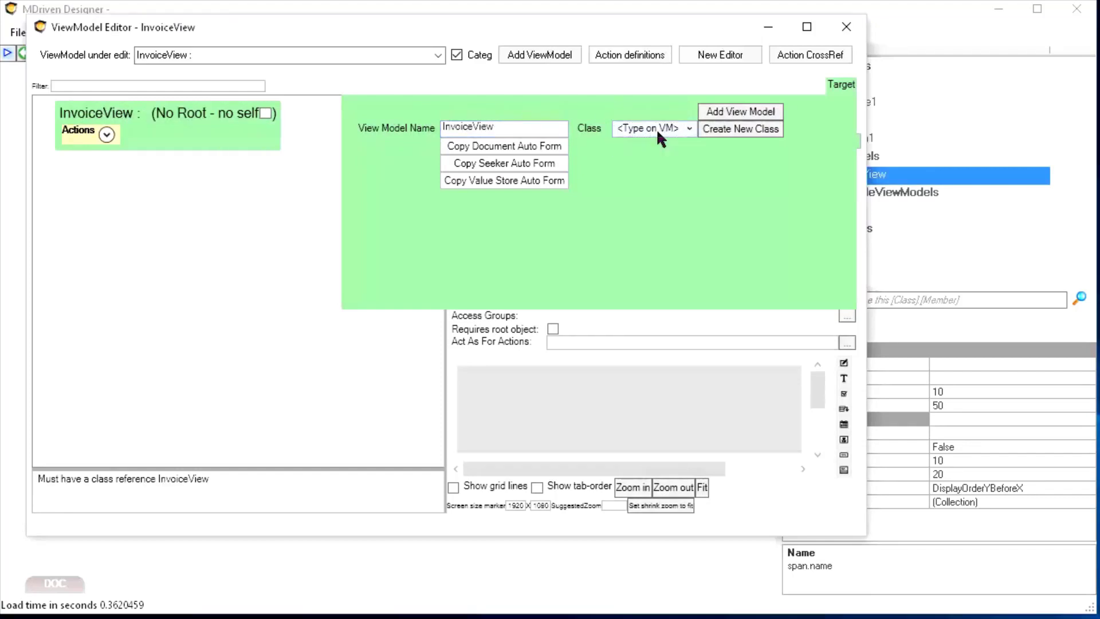
pyautogui.click(645, 128)
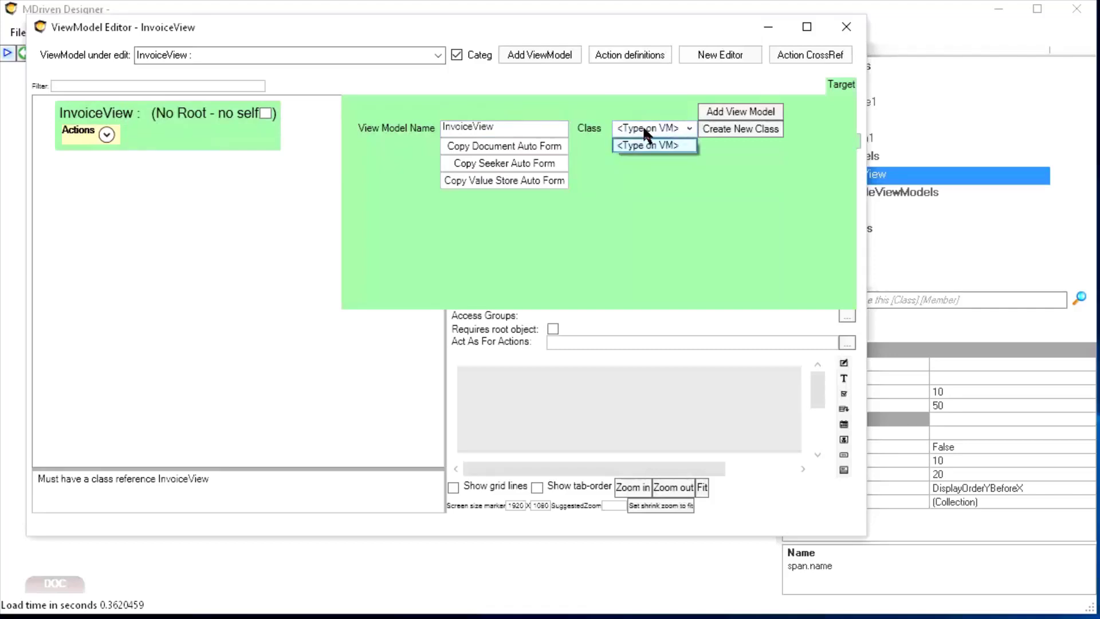
pyautogui.click(647, 140)
pyautogui.click(728, 129)
pyautogui.click(555, 184)
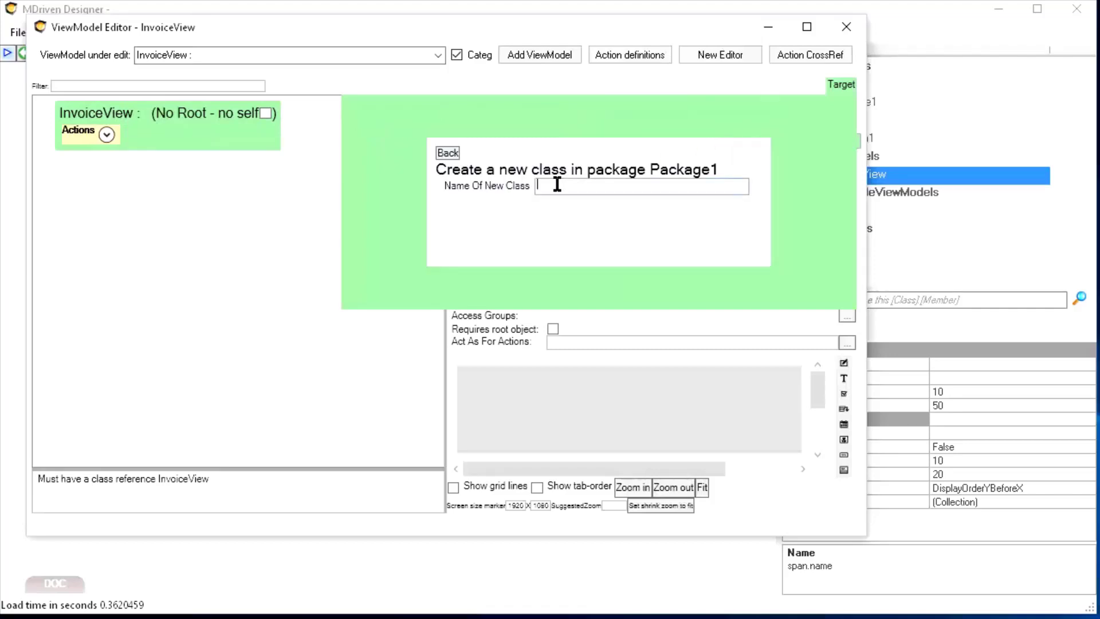
pyautogui.write('Invoice')
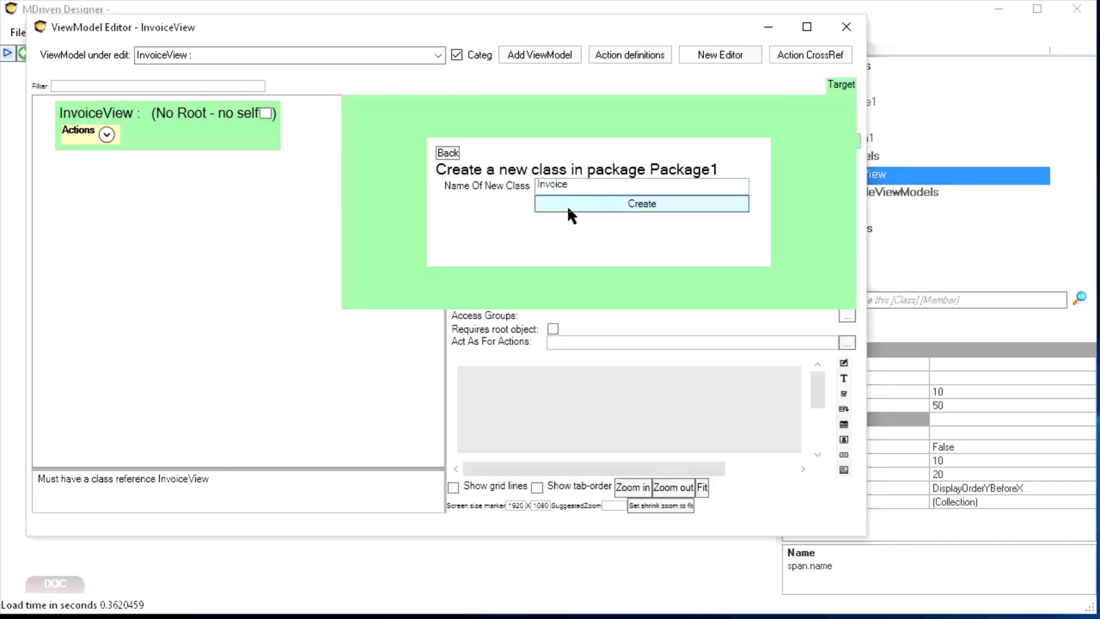
pyautogui.click(566, 205)
# Set the InvoiceView view model's class to Invoice and return to its root-level layout
pyautogui.click(447, 153)
pyautogui.click(636, 129)
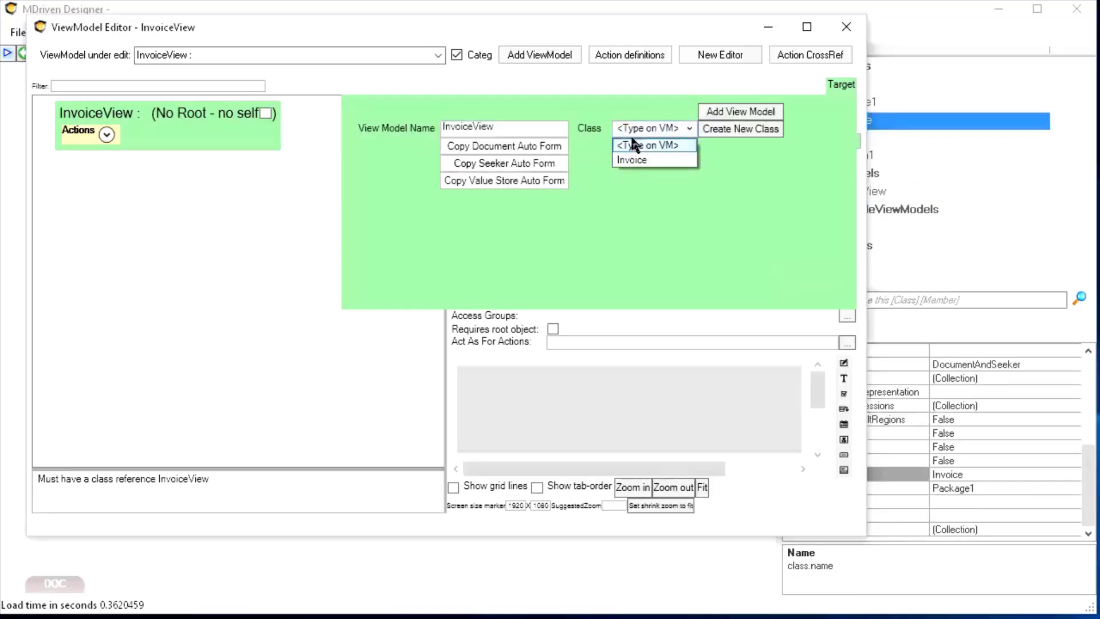
pyautogui.click(628, 161)
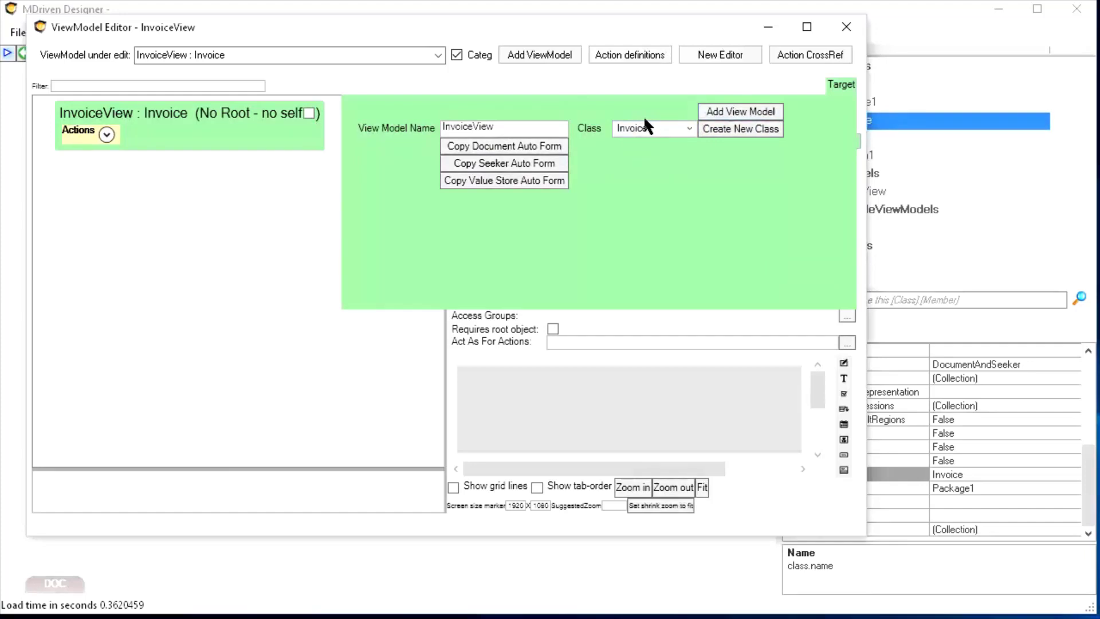
pyautogui.click(176, 108)
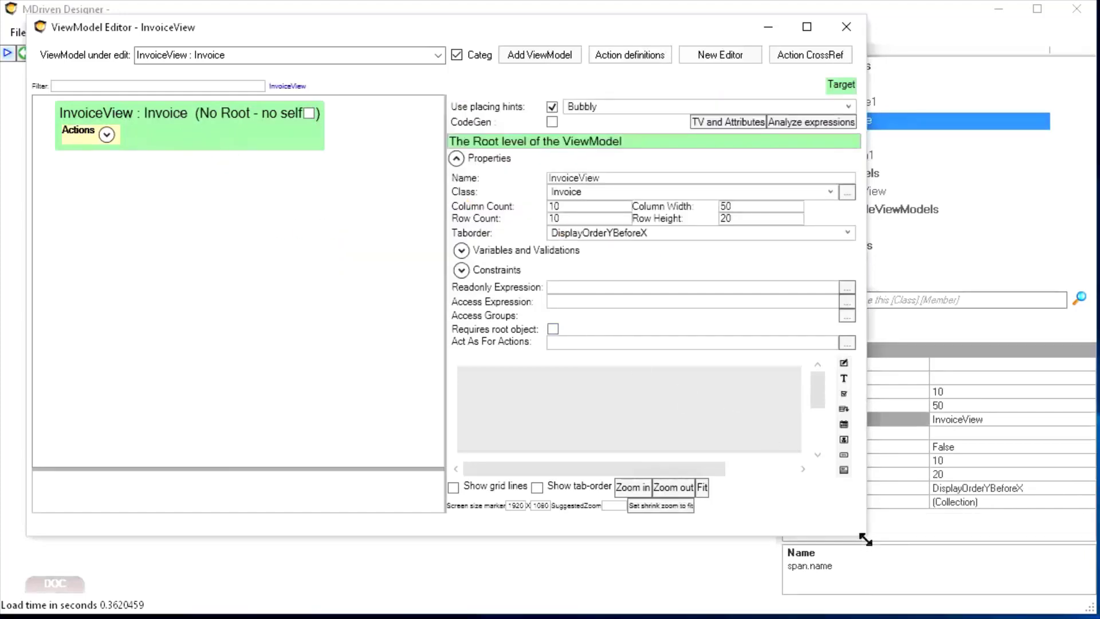
# Place a text field on the InvoiceView layout, align it with the upper edge and shorten its width
pyautogui.moveTo(863, 535); pyautogui.dragTo(929, 609)
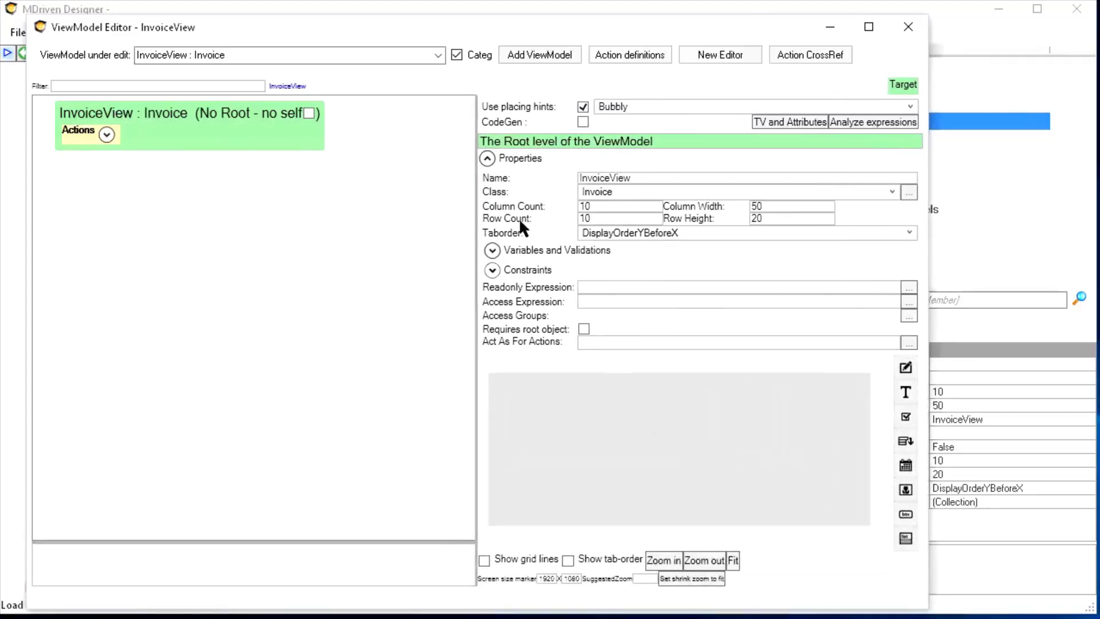
pyautogui.click(488, 158)
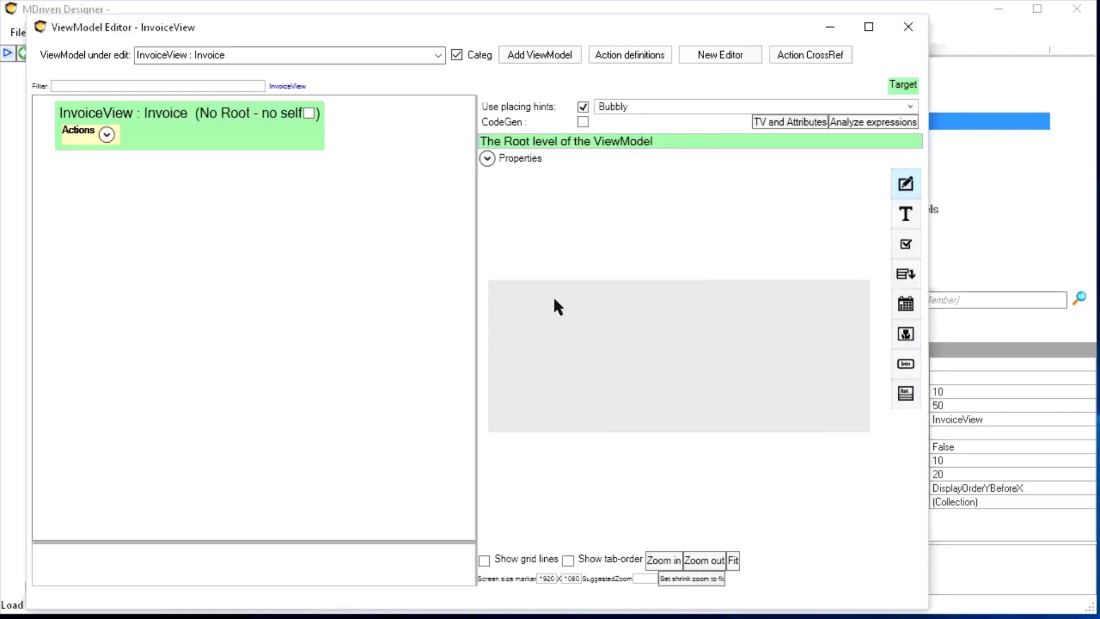
pyautogui.moveTo(553, 300); pyautogui.dragTo(740, 321)
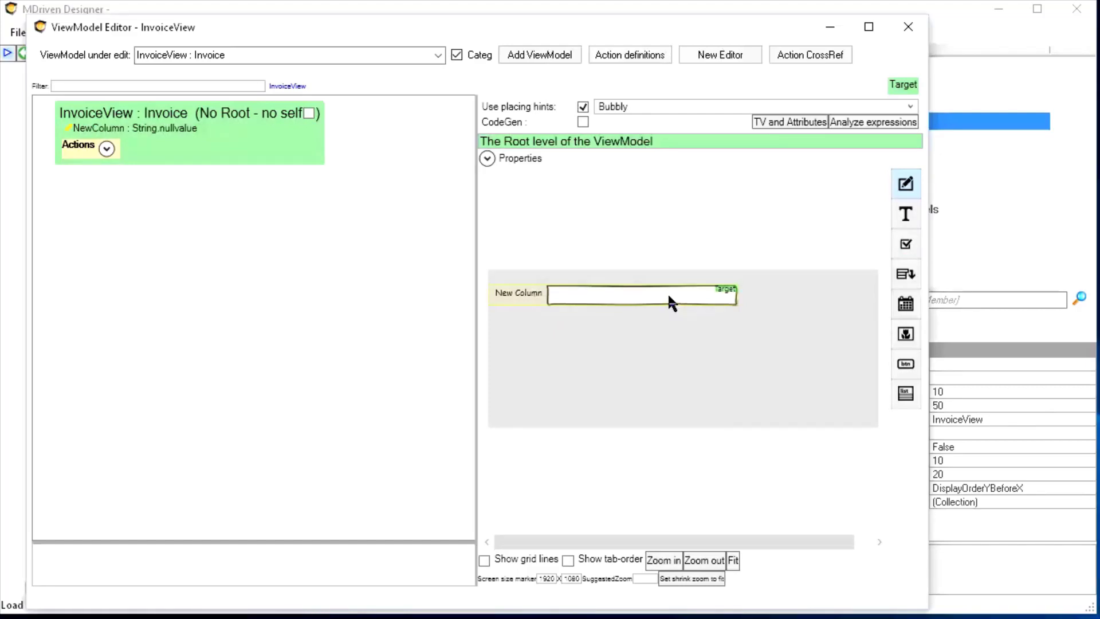
pyautogui.moveTo(668, 293); pyautogui.dragTo(665, 280)
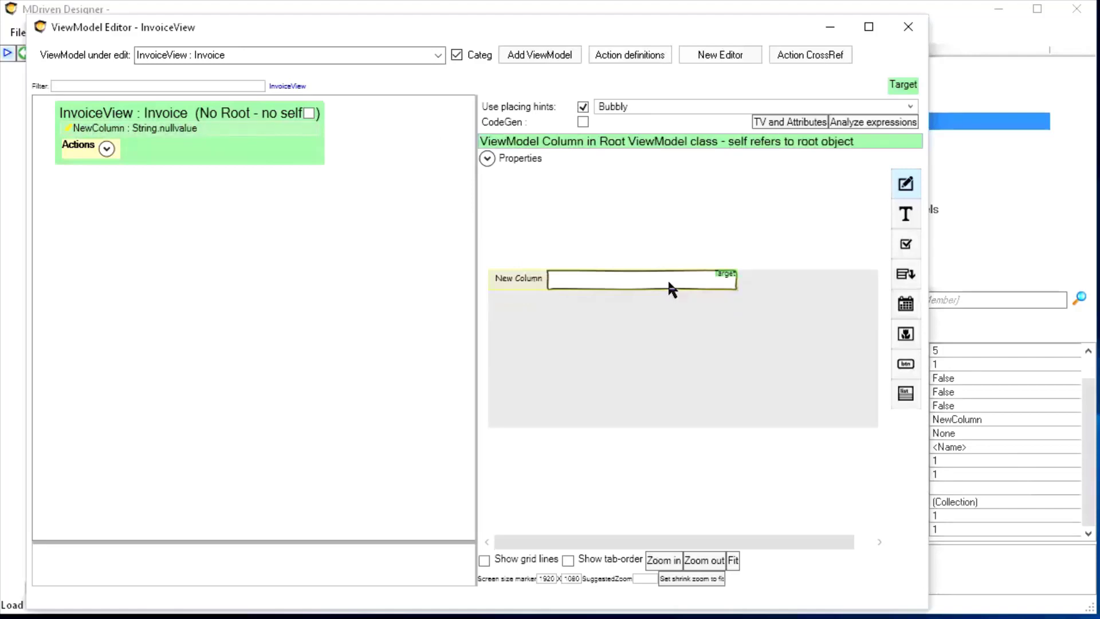
pyautogui.moveTo(734, 283); pyautogui.dragTo(618, 286)
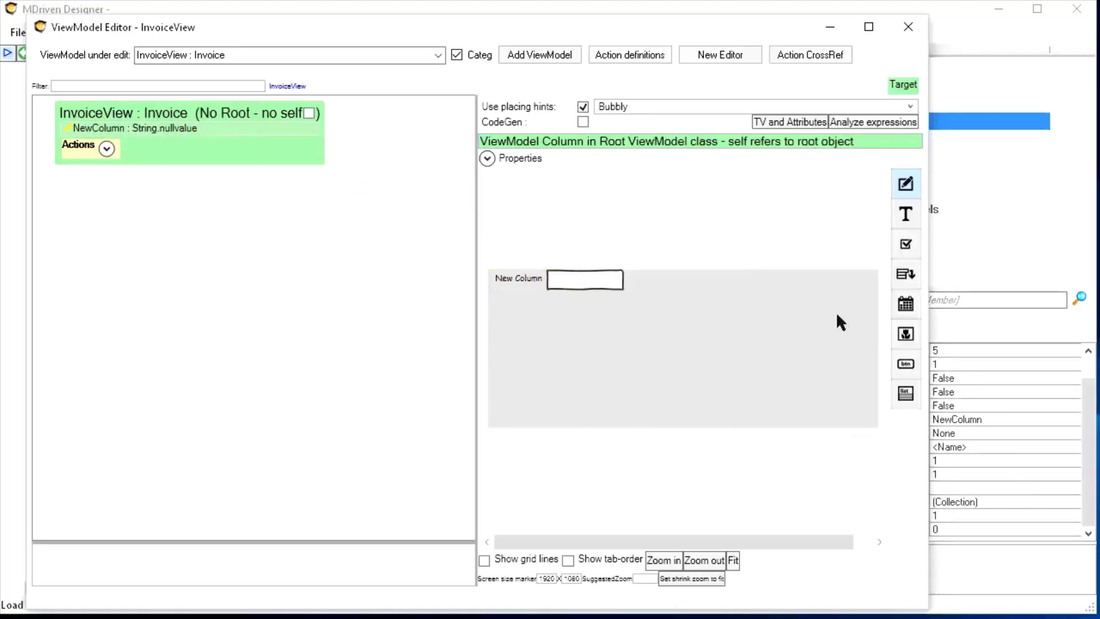
# Place a grid below the text field and set the layout's placing-hints style to flat1
pyautogui.click(905, 396)
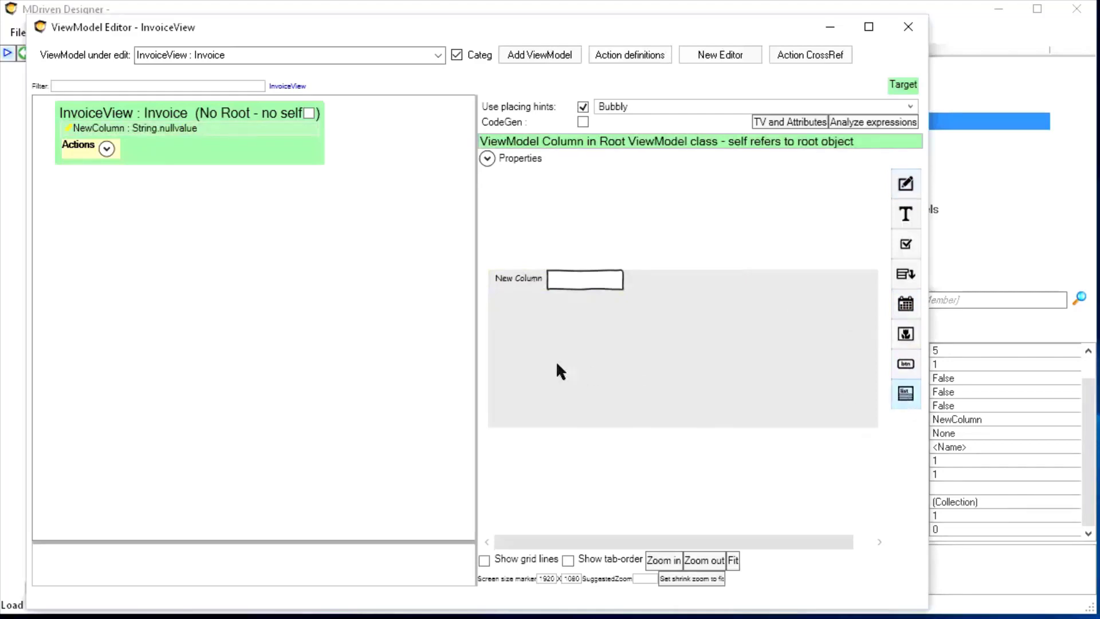
pyautogui.moveTo(550, 363); pyautogui.dragTo(713, 425)
pyautogui.click(668, 105)
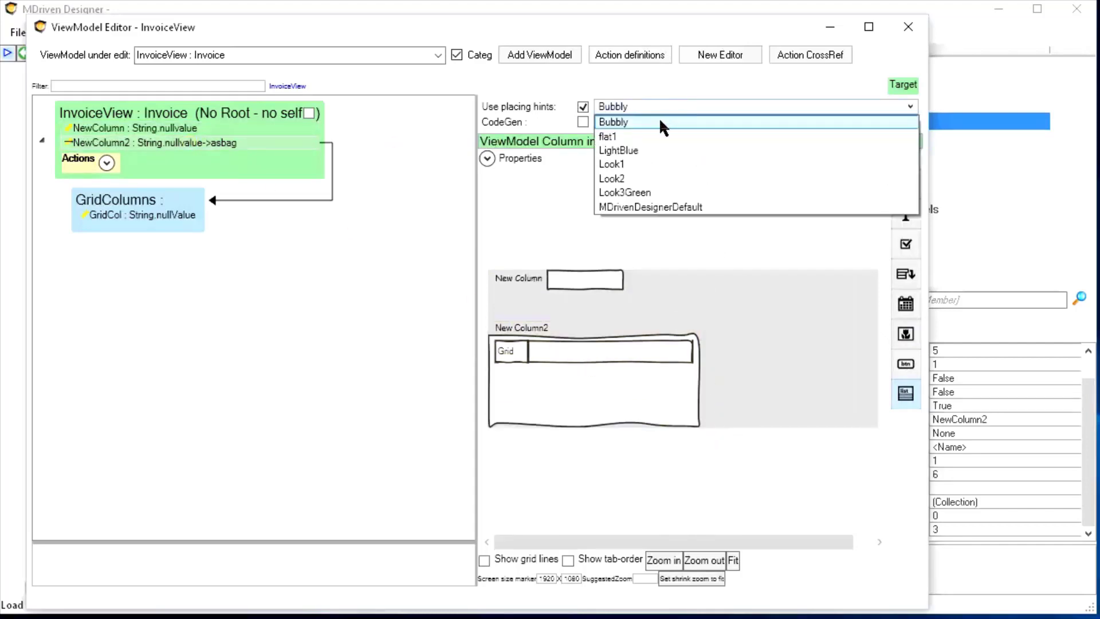
pyautogui.click(646, 135)
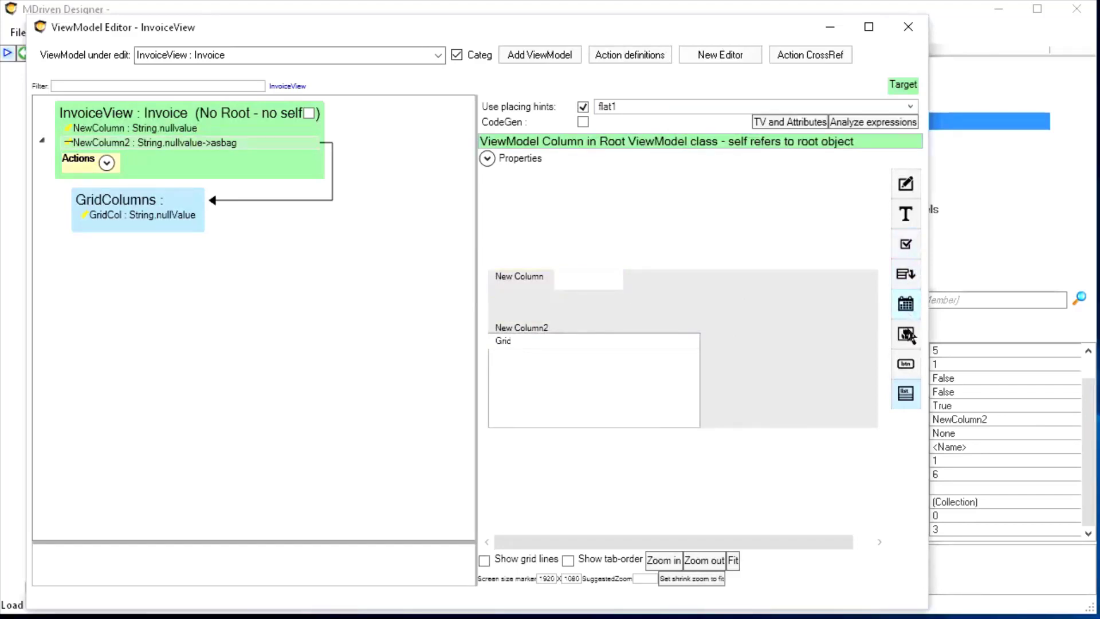
# Place a button on the layout above the grid's right end
pyautogui.click(905, 367)
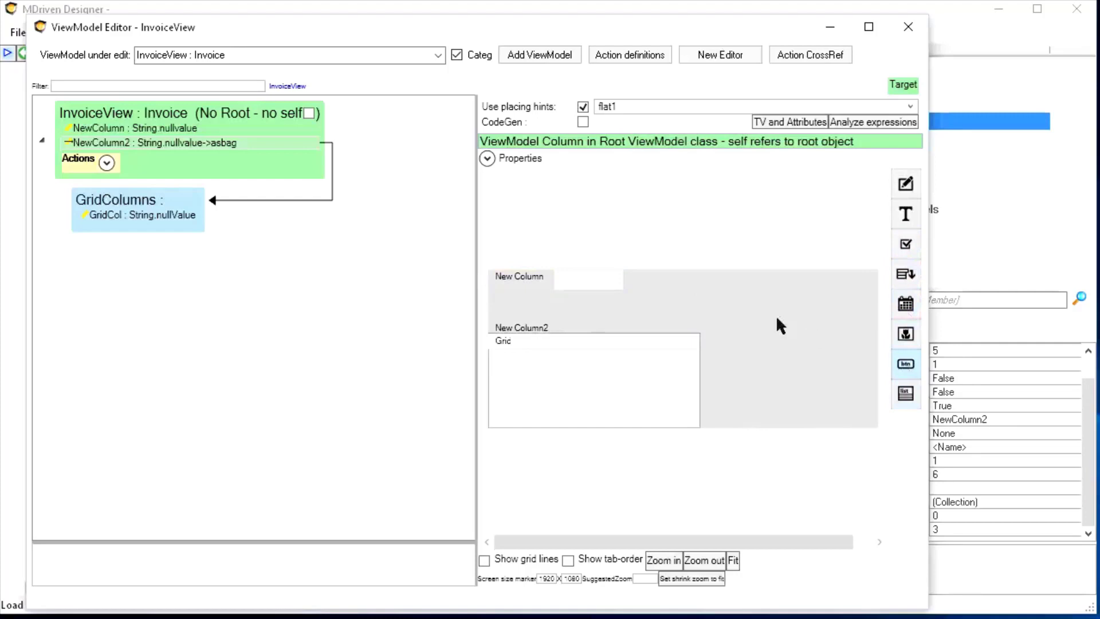
pyautogui.click(712, 306)
pyautogui.moveTo(685, 297); pyautogui.dragTo(673, 306)
pyautogui.moveTo(536, 326); pyautogui.dragTo(676, 306)
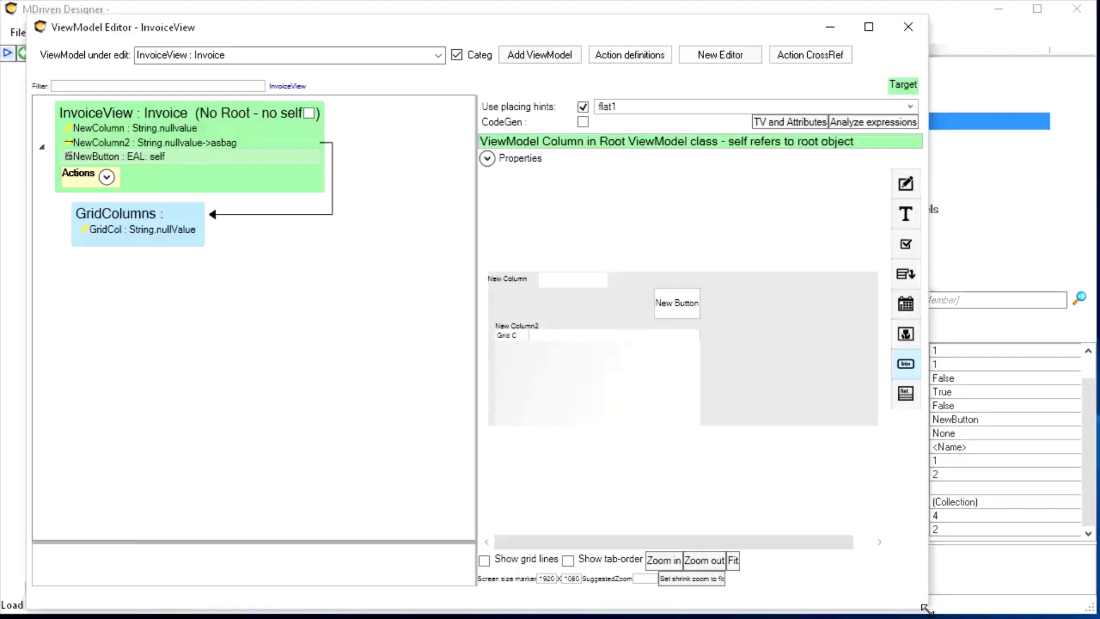
# Widen the ViewModel editor and rename the text field's column as InvoiceNumber
pyautogui.moveTo(925, 610); pyautogui.dragTo(1072, 610)
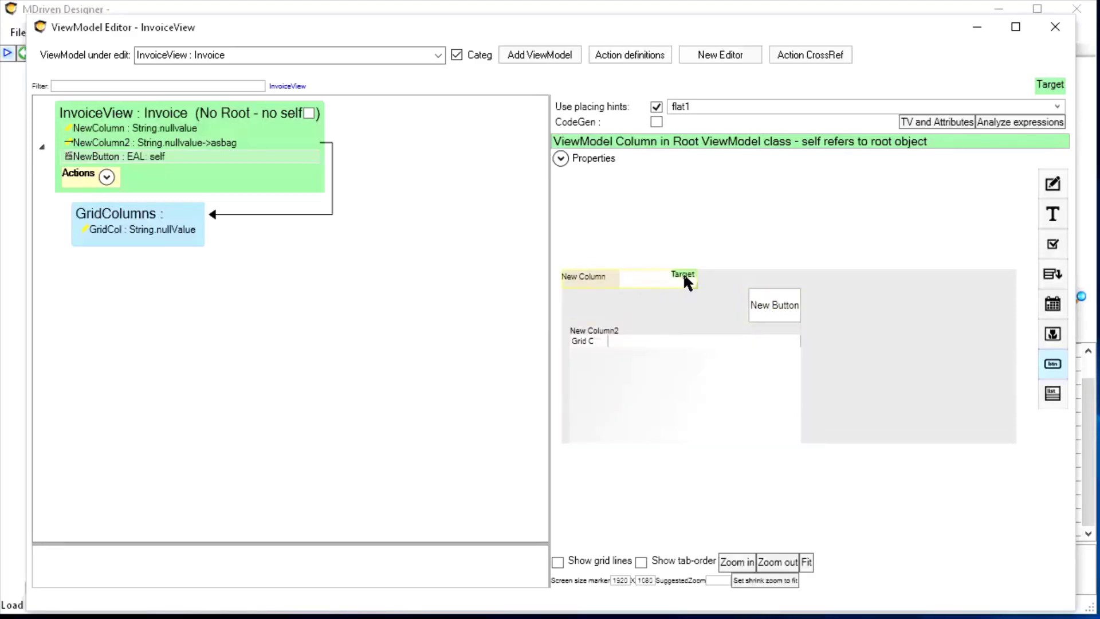
pyautogui.click(684, 275)
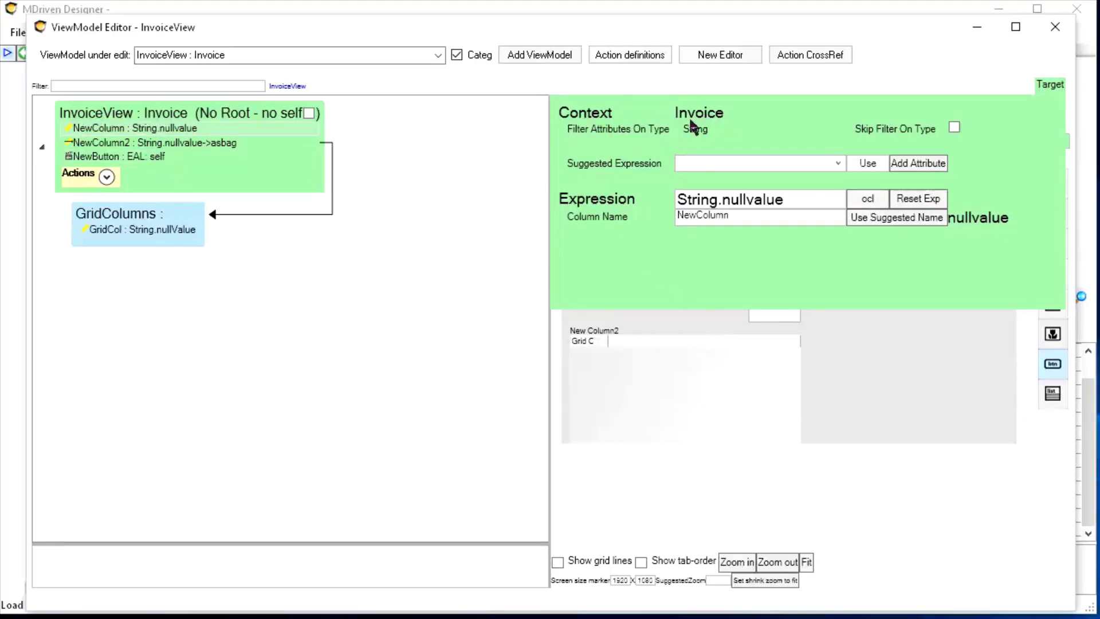
pyautogui.click(731, 163)
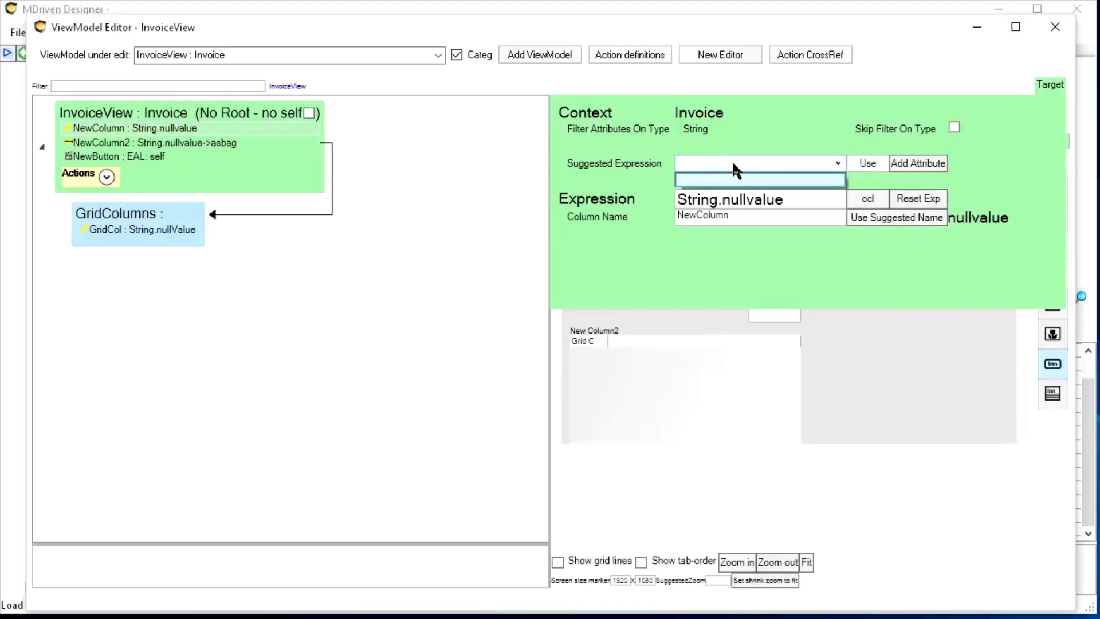
pyautogui.click(731, 160)
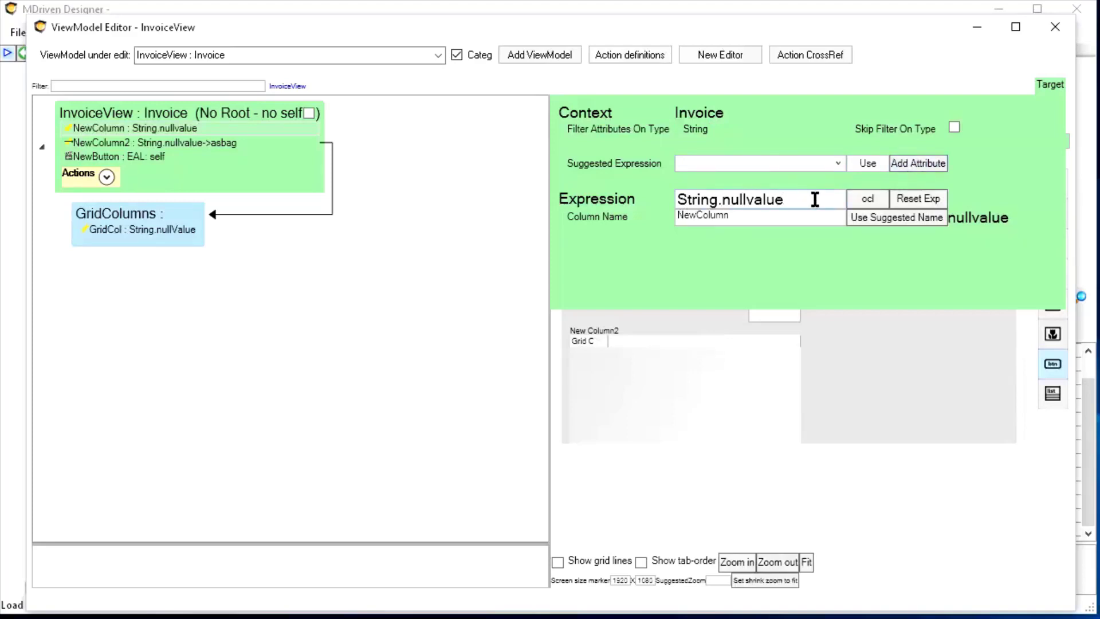
pyautogui.doubleClick(751, 218)
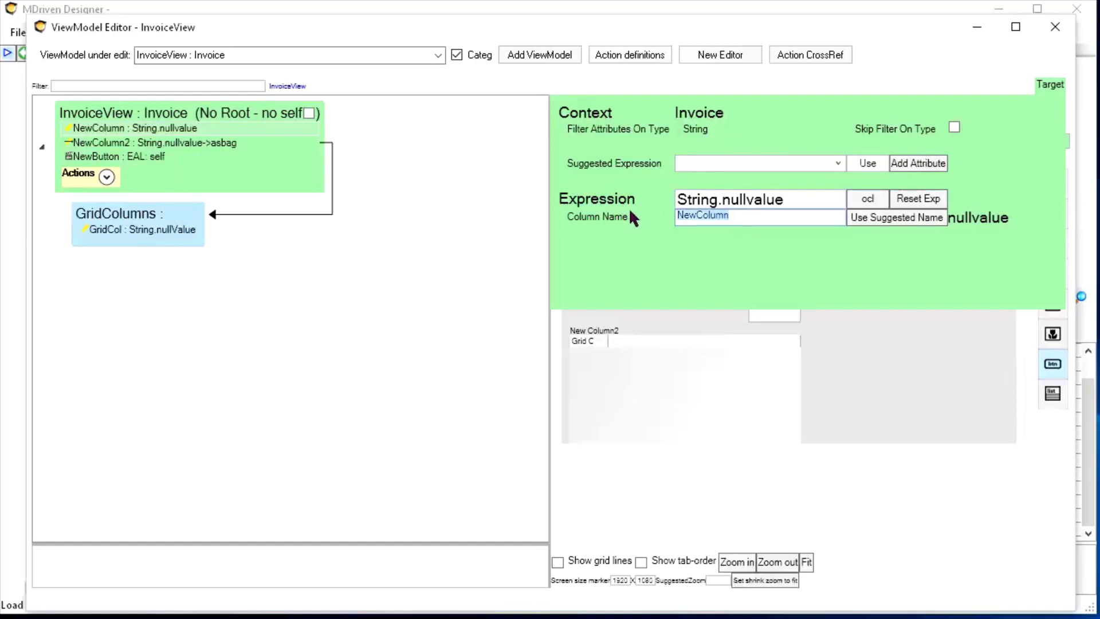
pyautogui.write('InvoiceNumber')
pyautogui.press('Tab')
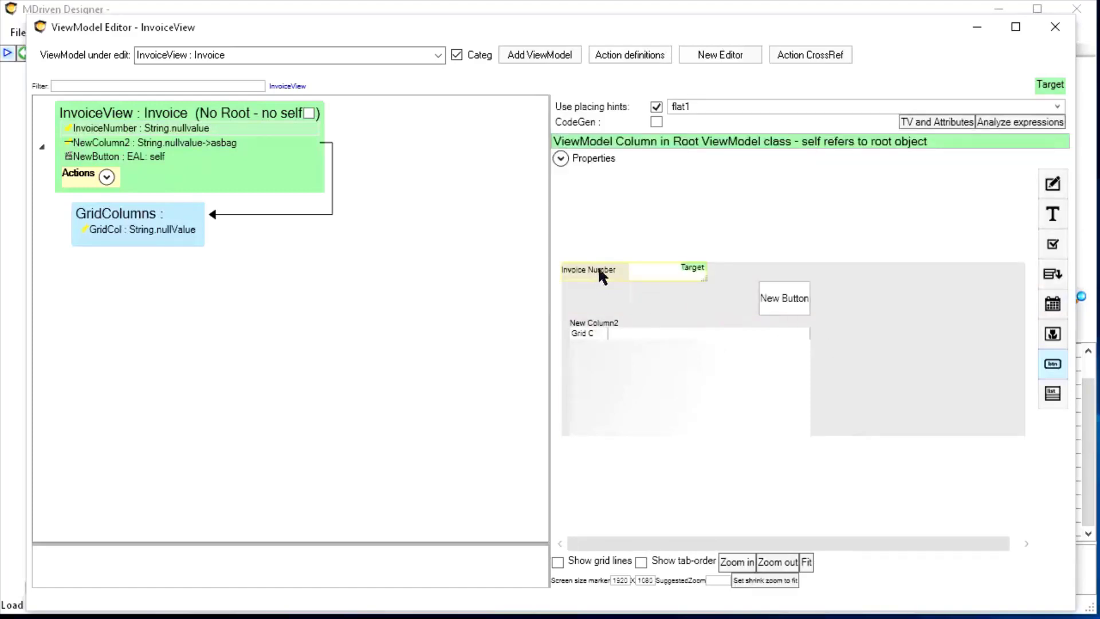
# Create a String attribute named Number in the Invoice class from the InvoiceNumber column's target settings
pyautogui.click(692, 269)
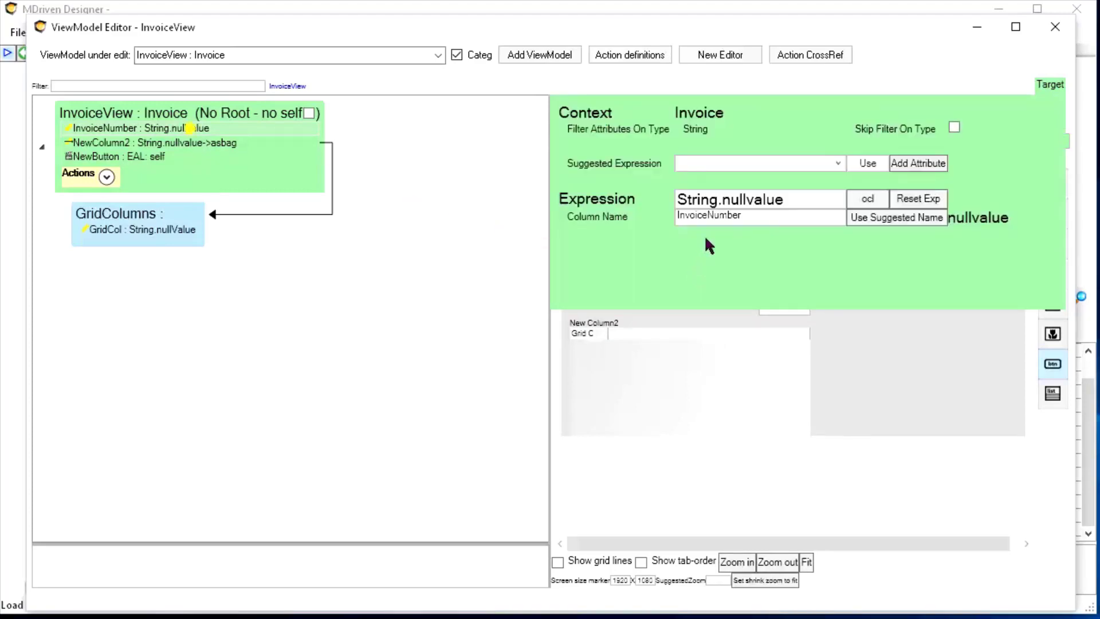
pyautogui.click(916, 162)
pyautogui.click(788, 185)
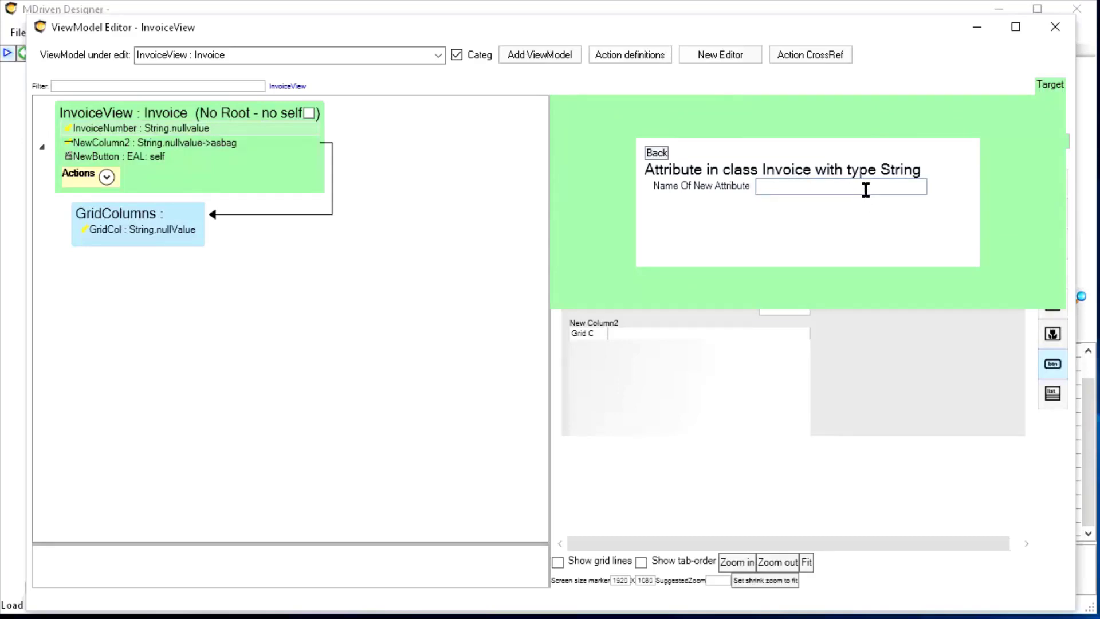
pyautogui.write('Number')
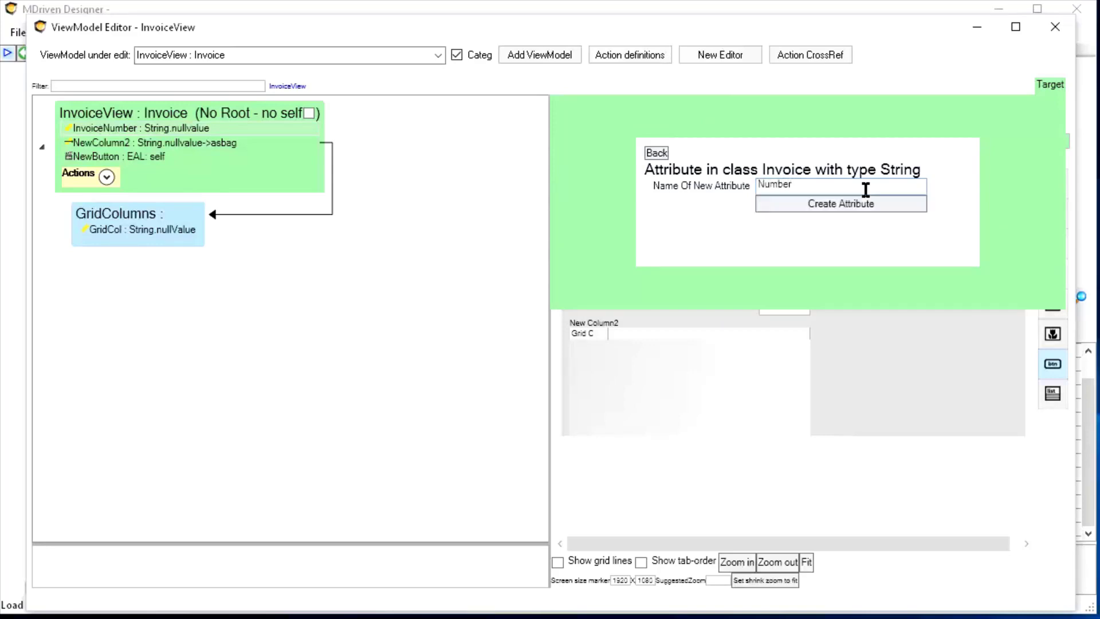
pyautogui.click(854, 204)
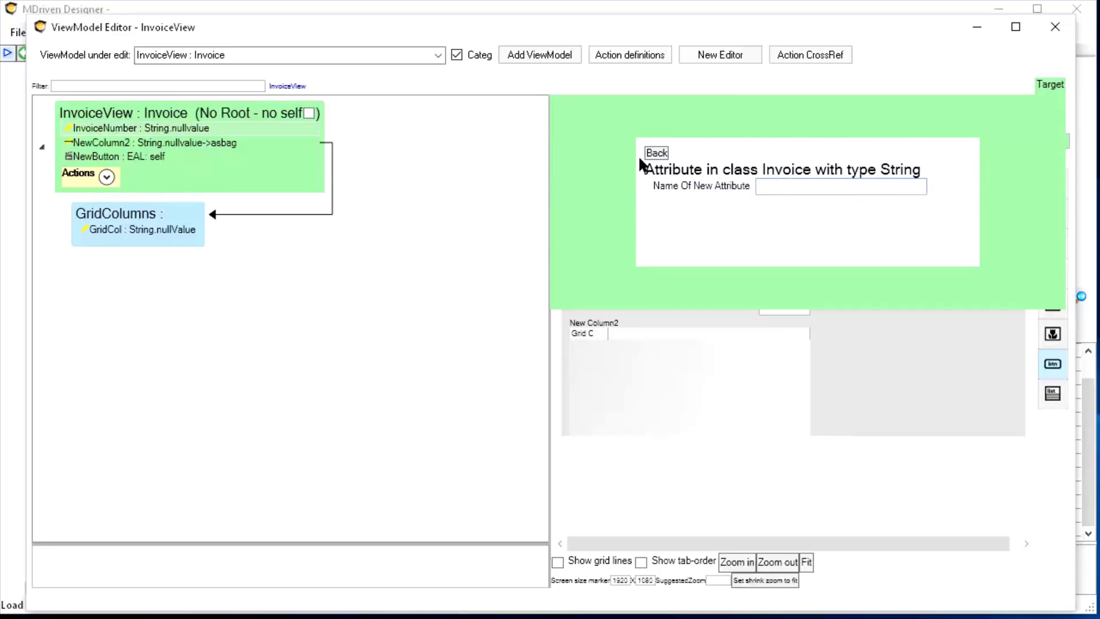
# Bind the InvoiceNumber column to self.Number and rename it to the suggested name Number
pyautogui.click(657, 153)
pyautogui.click(801, 163)
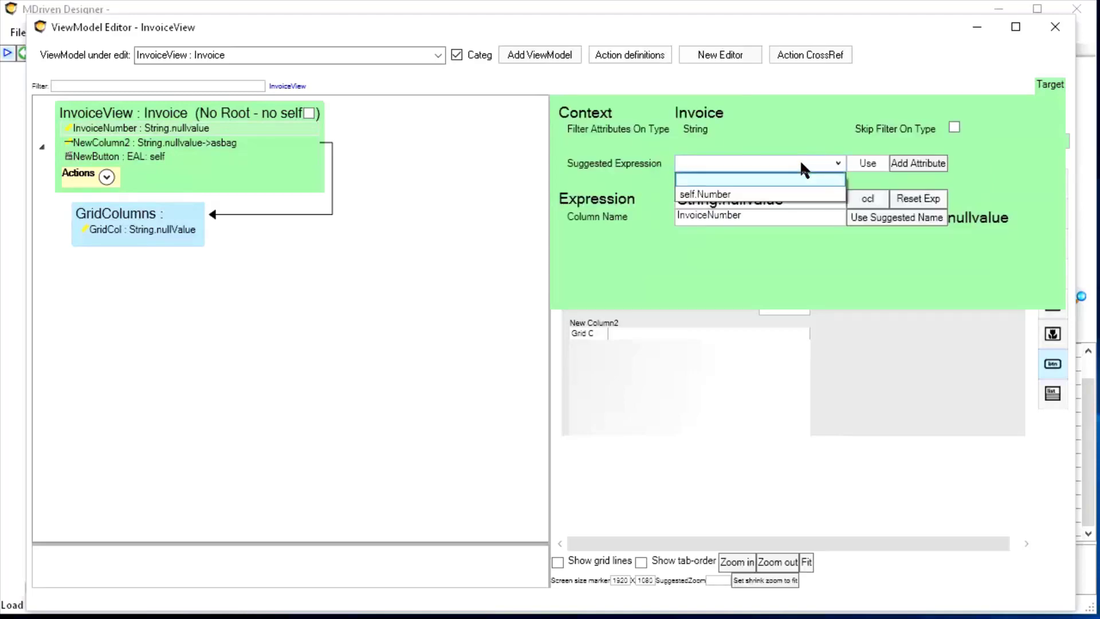
pyautogui.click(728, 194)
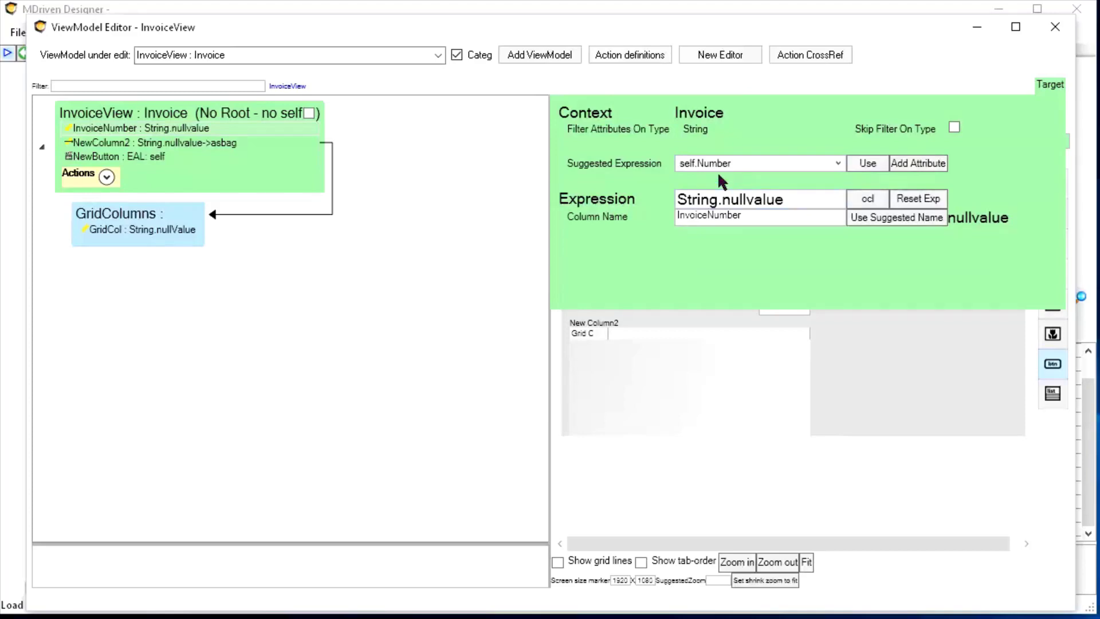
pyautogui.click(869, 166)
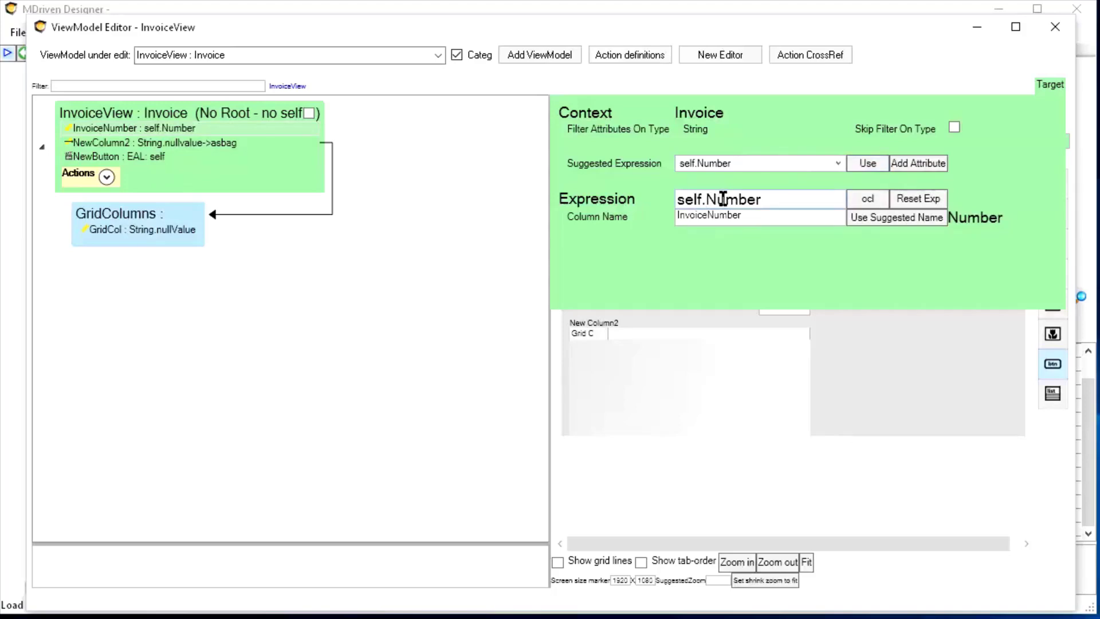
pyautogui.click(882, 223)
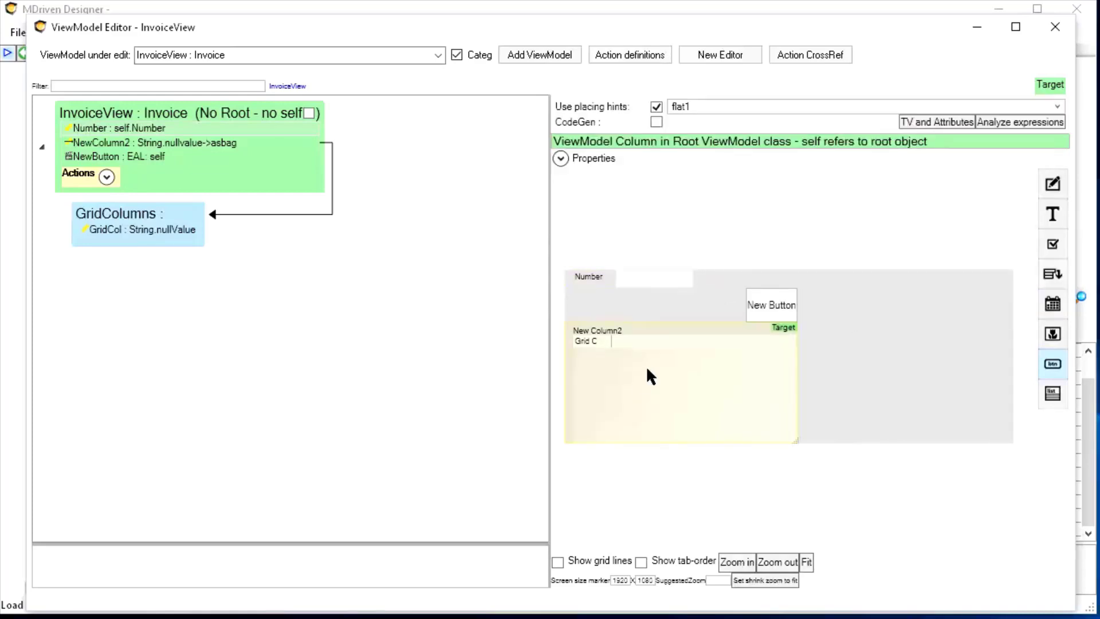
# Open the grid's target settings and examine which object types are available for the grid
pyautogui.click(782, 328)
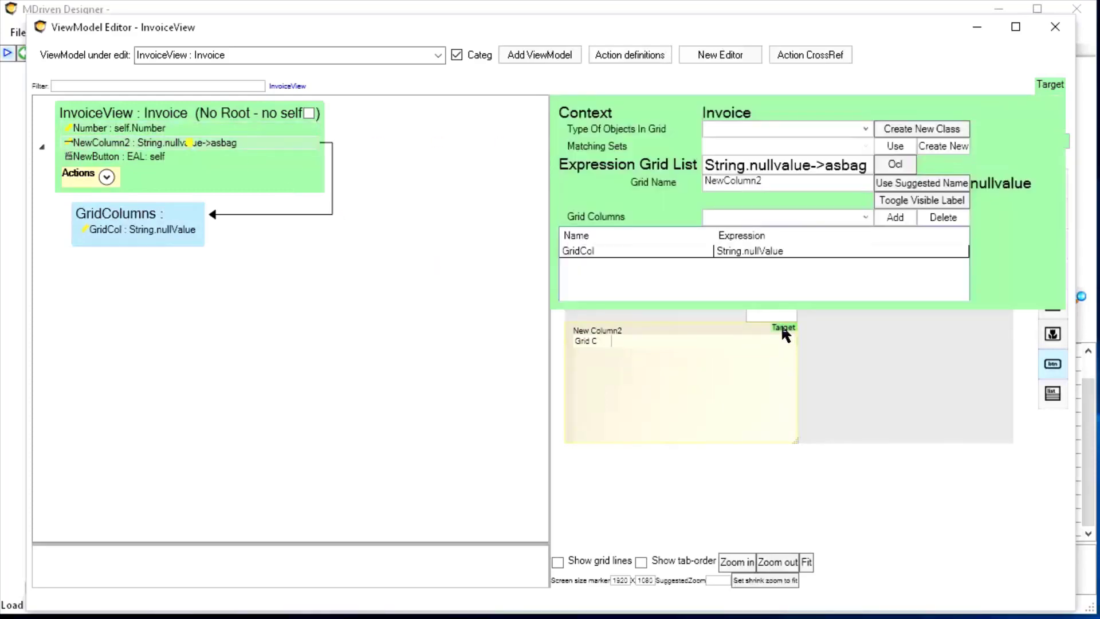
pyautogui.click(769, 128)
pyautogui.click(768, 126)
pyautogui.click(767, 125)
pyautogui.click(767, 124)
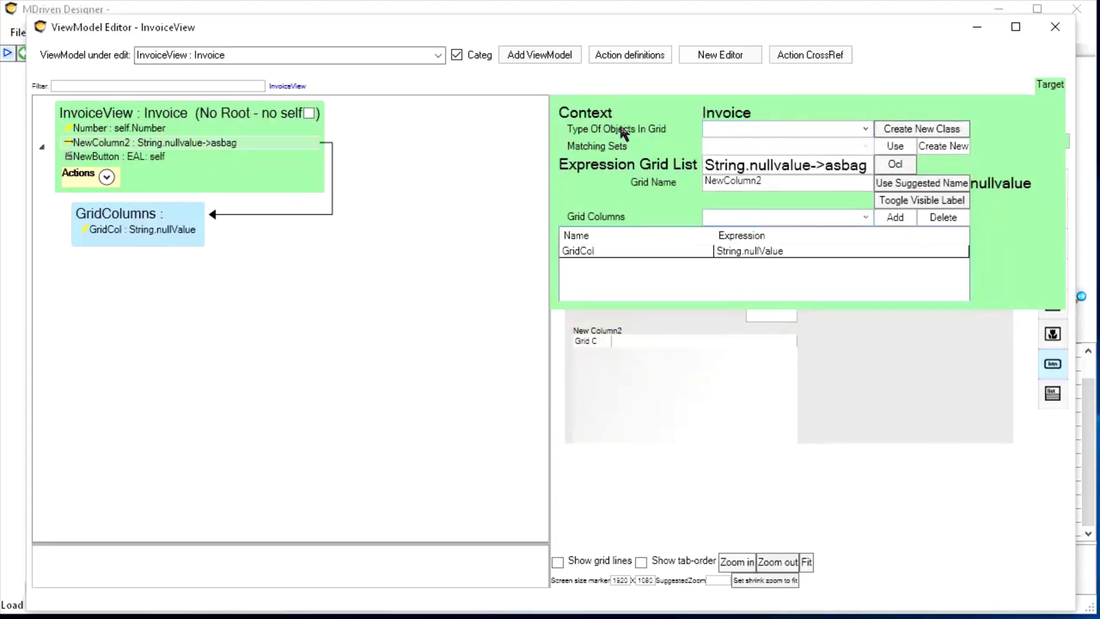
pyautogui.click(747, 129)
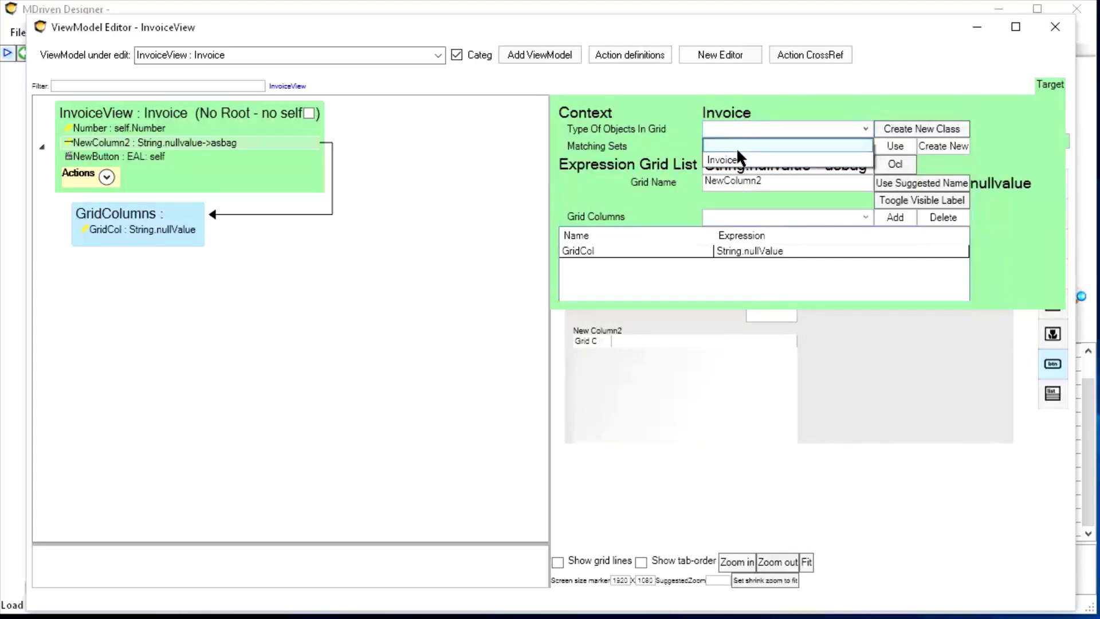
pyautogui.click(739, 126)
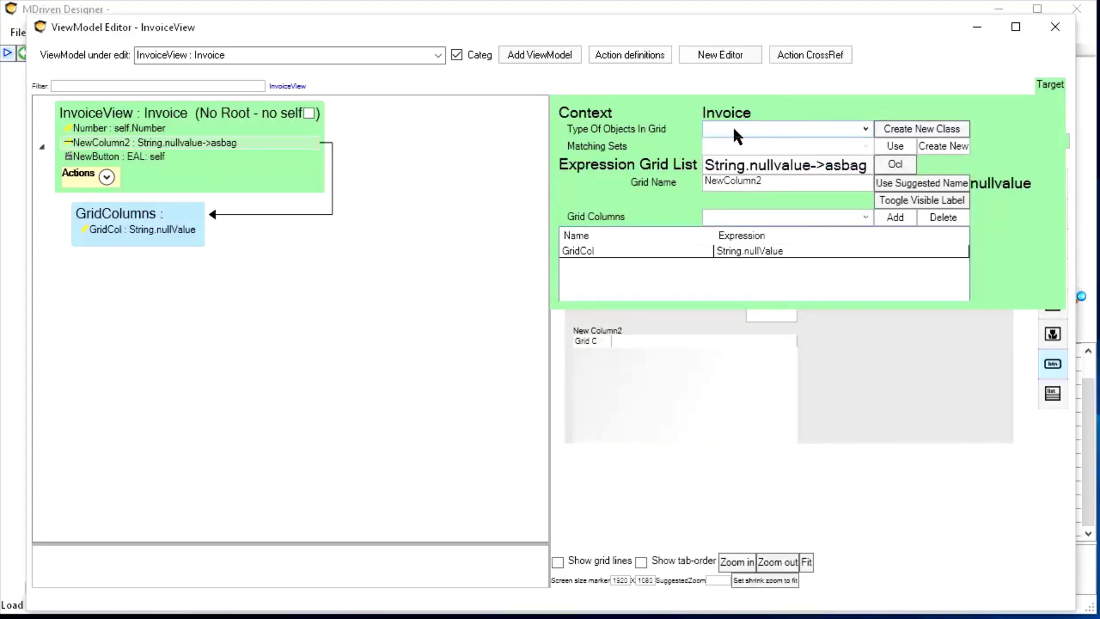
pyautogui.click(733, 126)
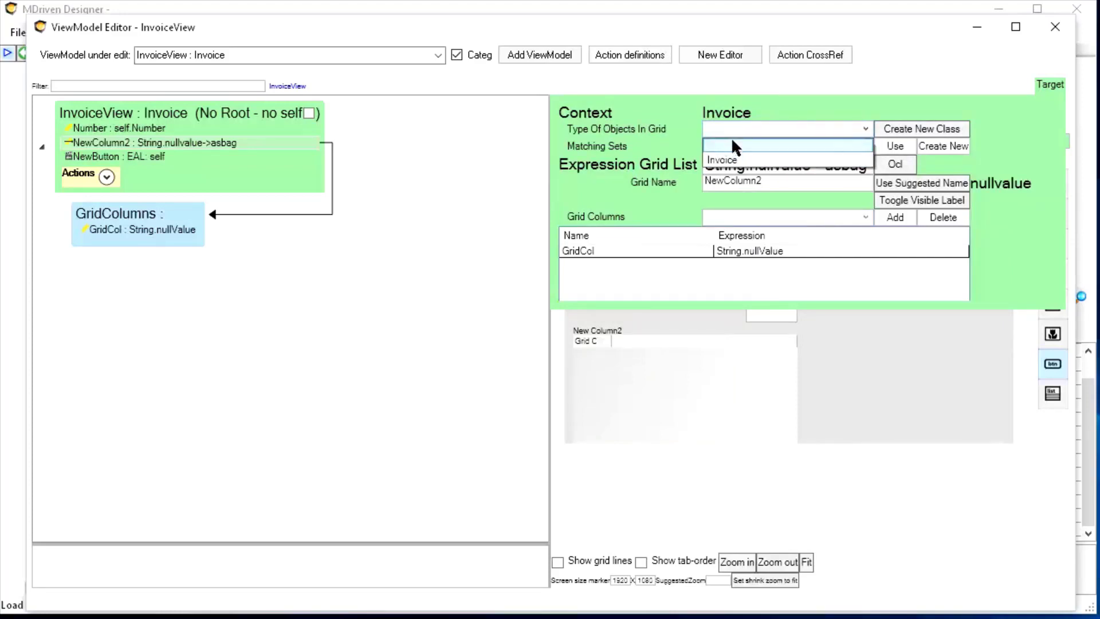
pyautogui.click(738, 124)
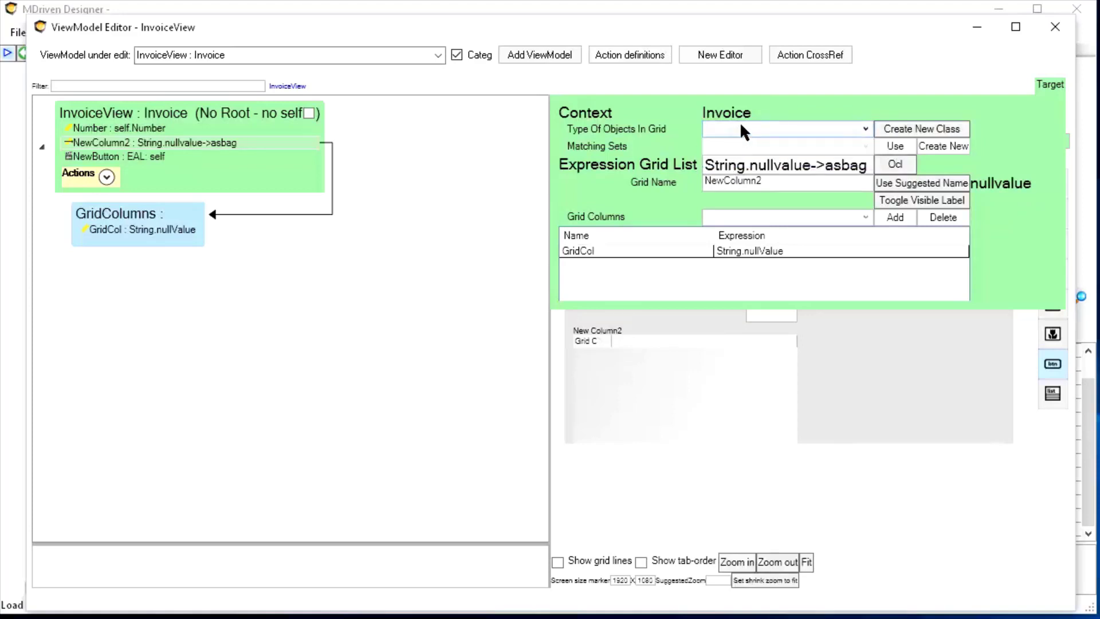
# Create a new class named InvoiceRow and set it as the type of objects in the grid
pyautogui.click(911, 131)
pyautogui.click(768, 184)
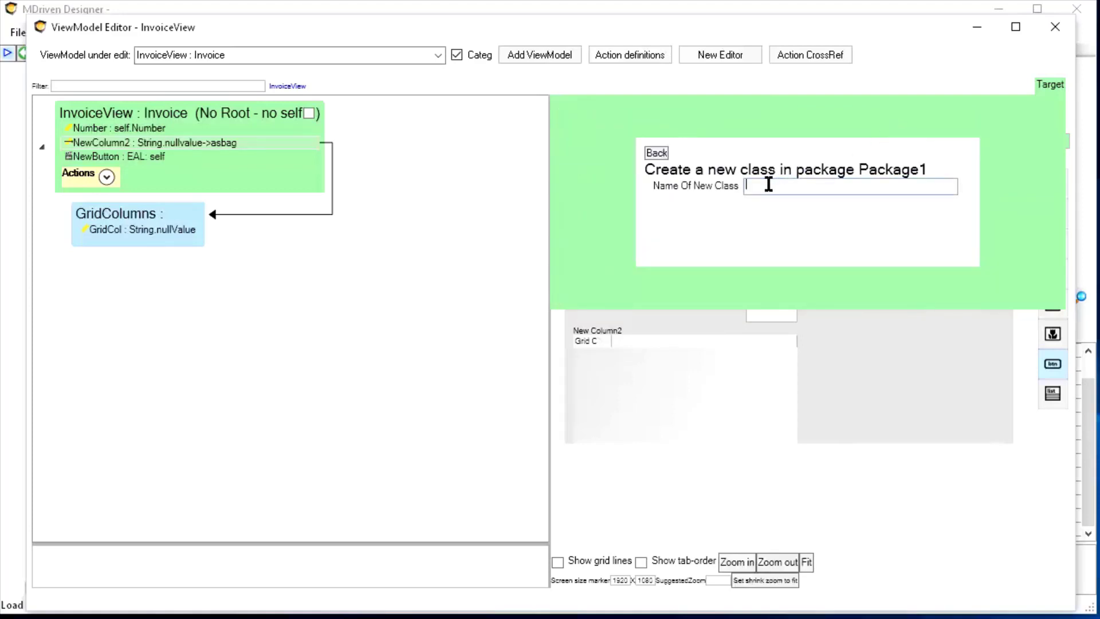
pyautogui.write('InvoiceRow')
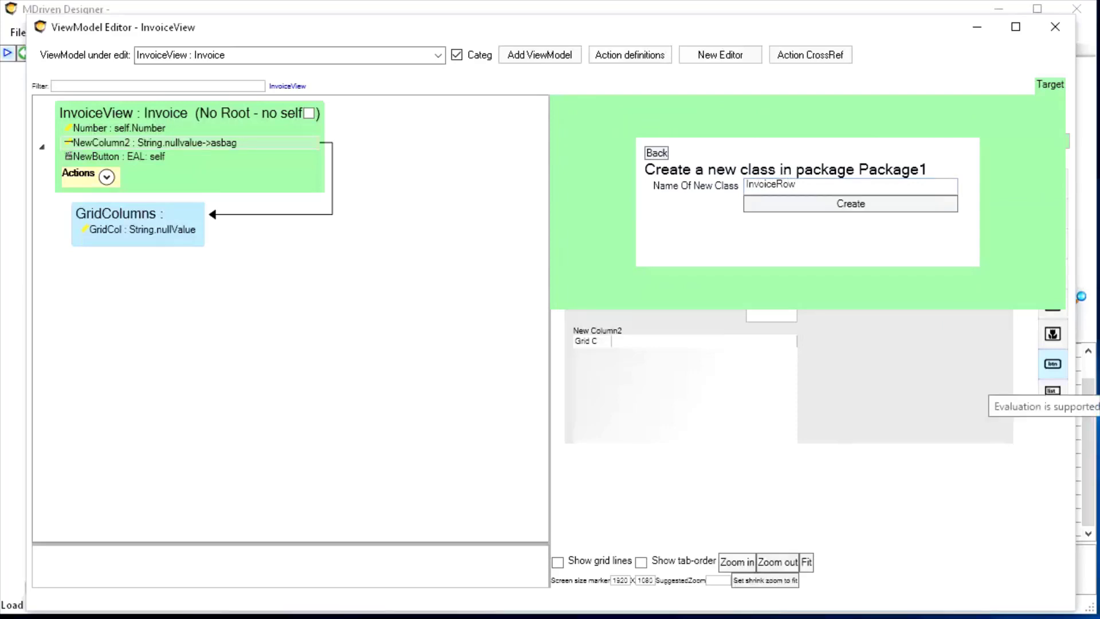
pyautogui.click(824, 207)
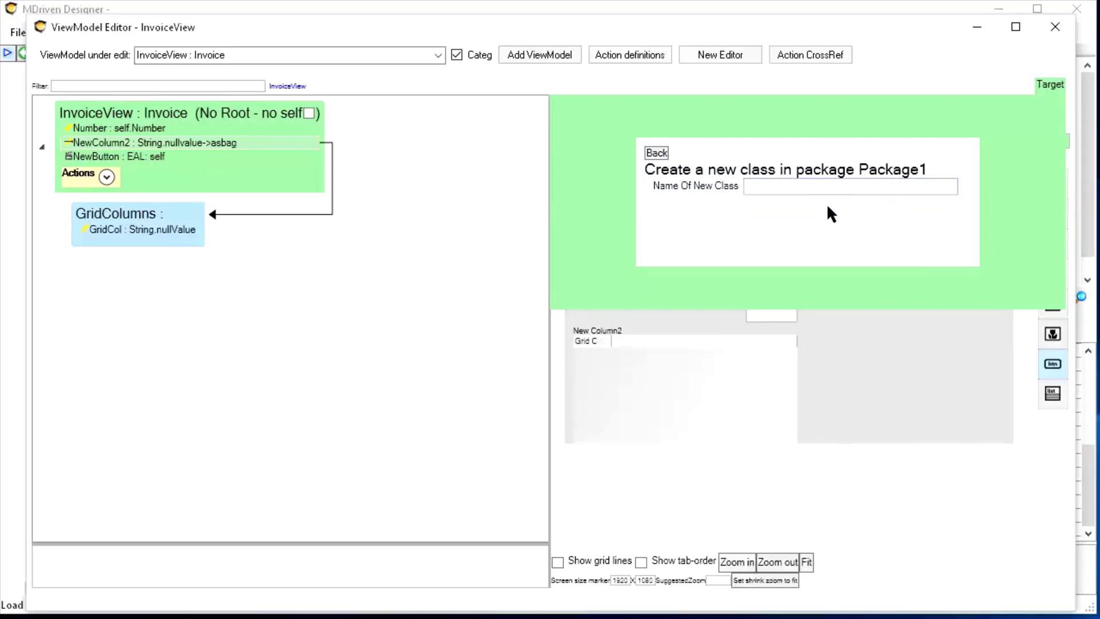
pyautogui.click(656, 154)
pyautogui.click(865, 129)
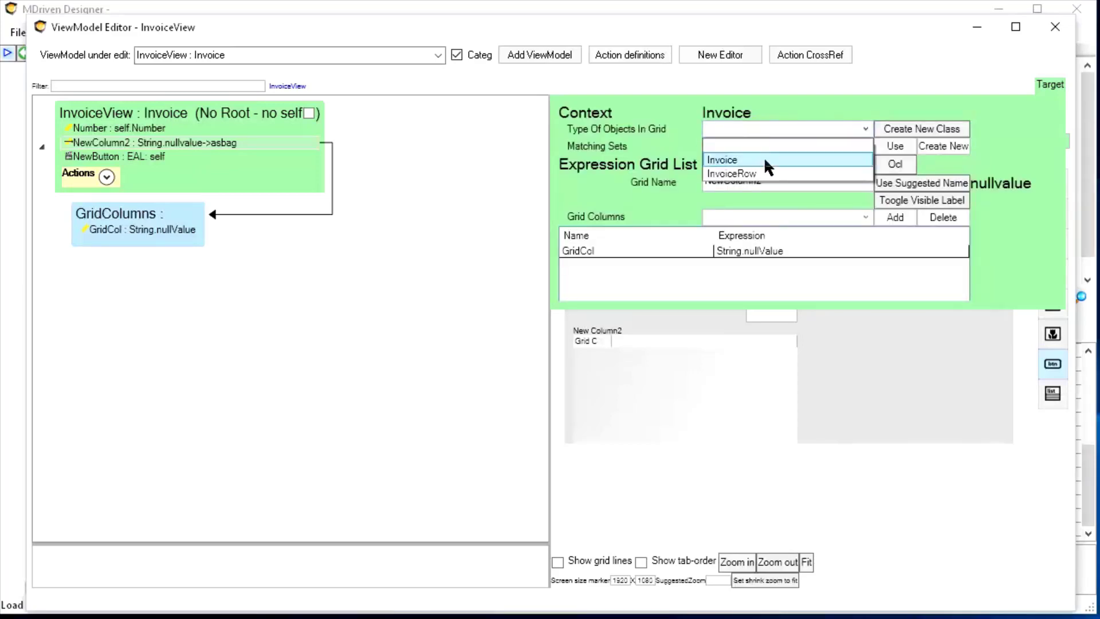
pyautogui.click(742, 174)
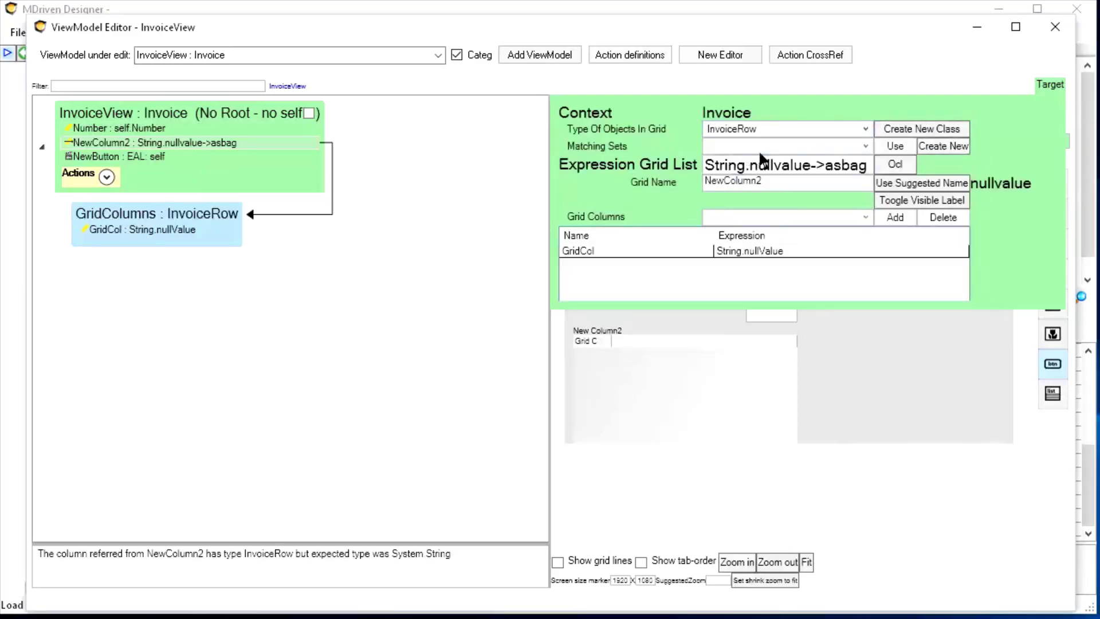
# Create an association from Invoice to InvoiceRow with the many end named Rows
pyautogui.click(864, 146)
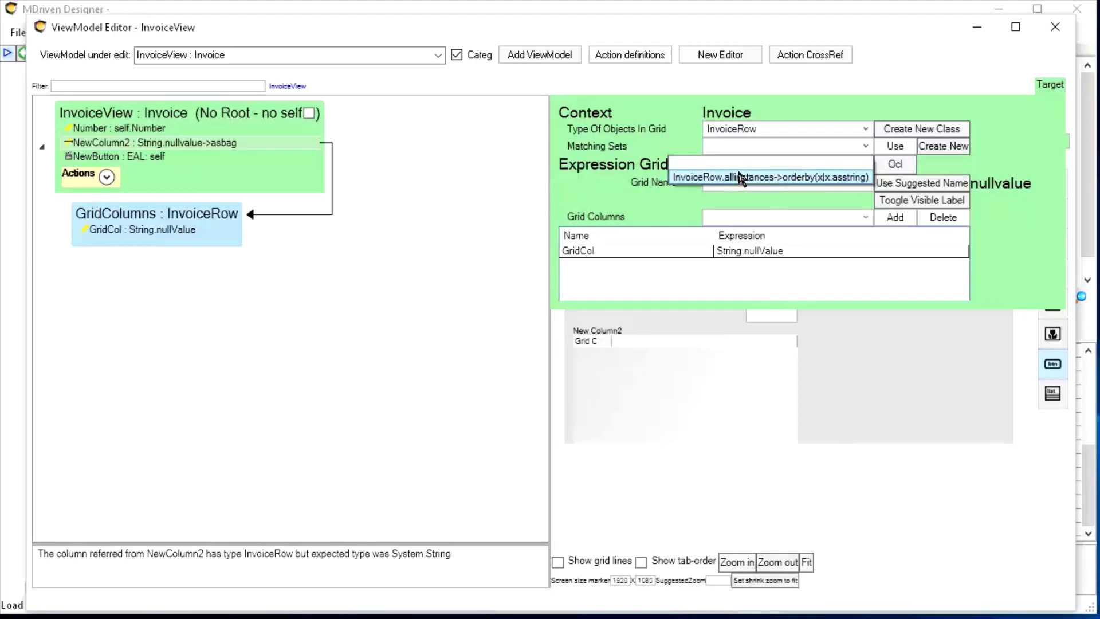
pyautogui.click(753, 142)
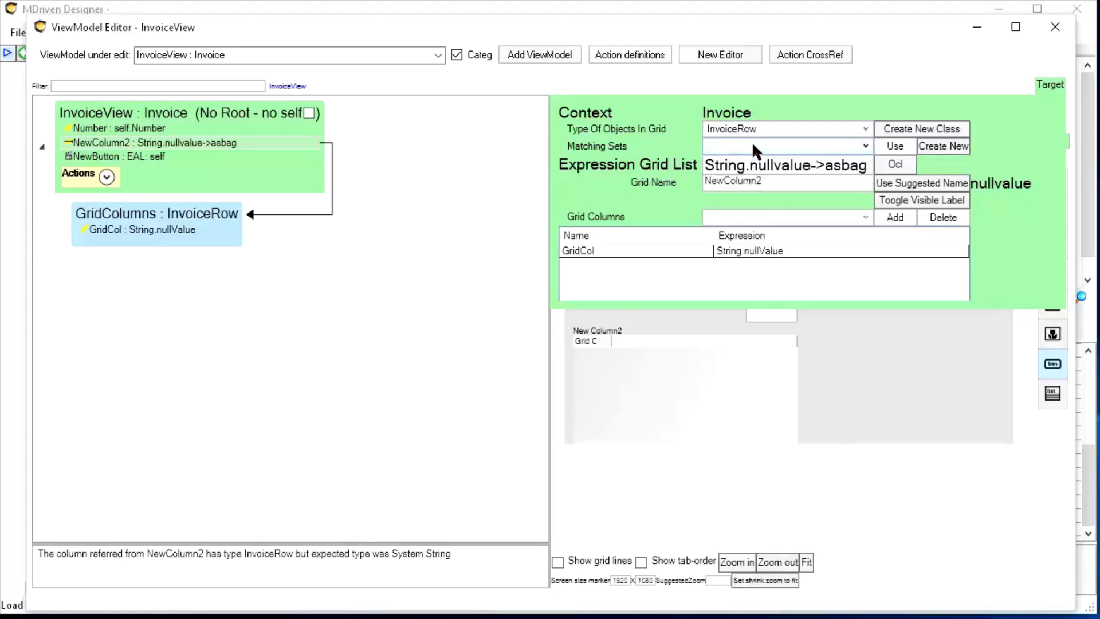
pyautogui.click(941, 146)
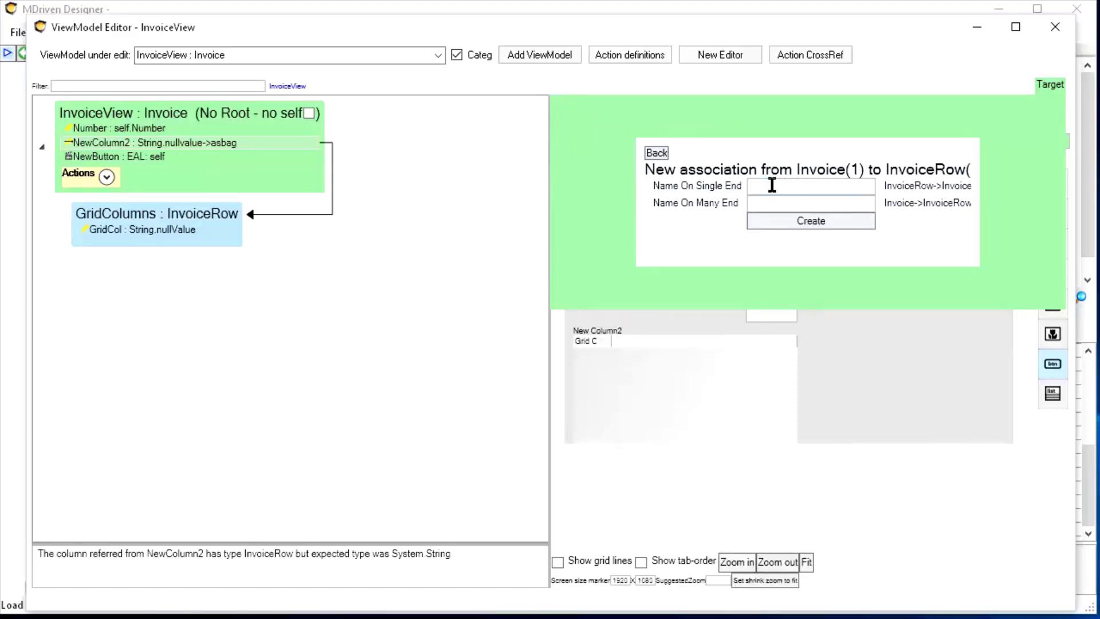
pyautogui.click(760, 204)
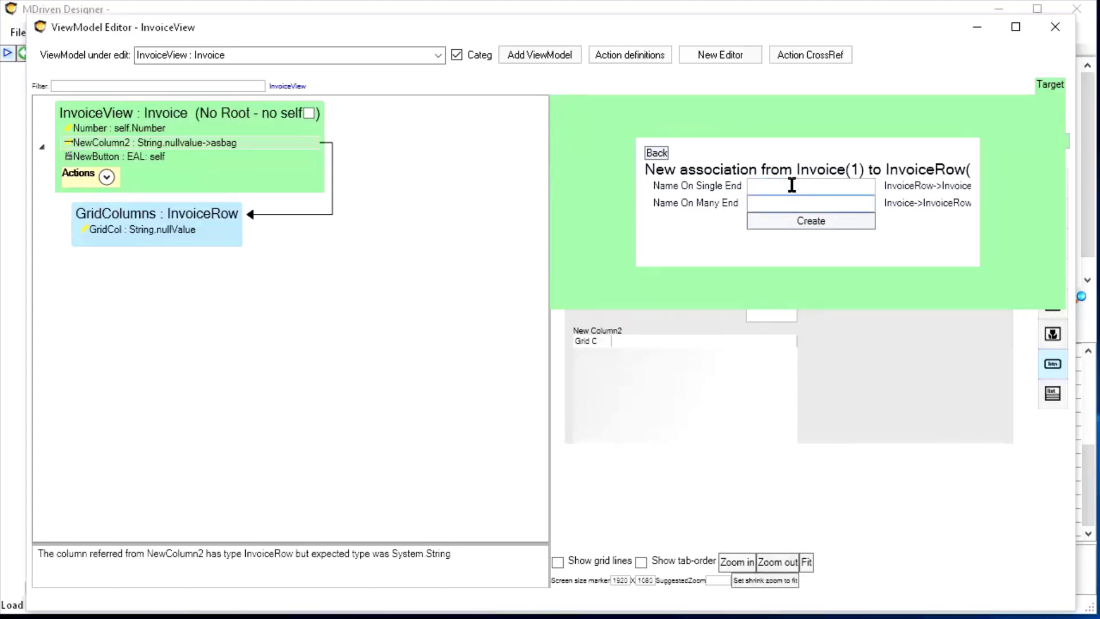
pyautogui.write('Rows')
pyautogui.press('Tab')
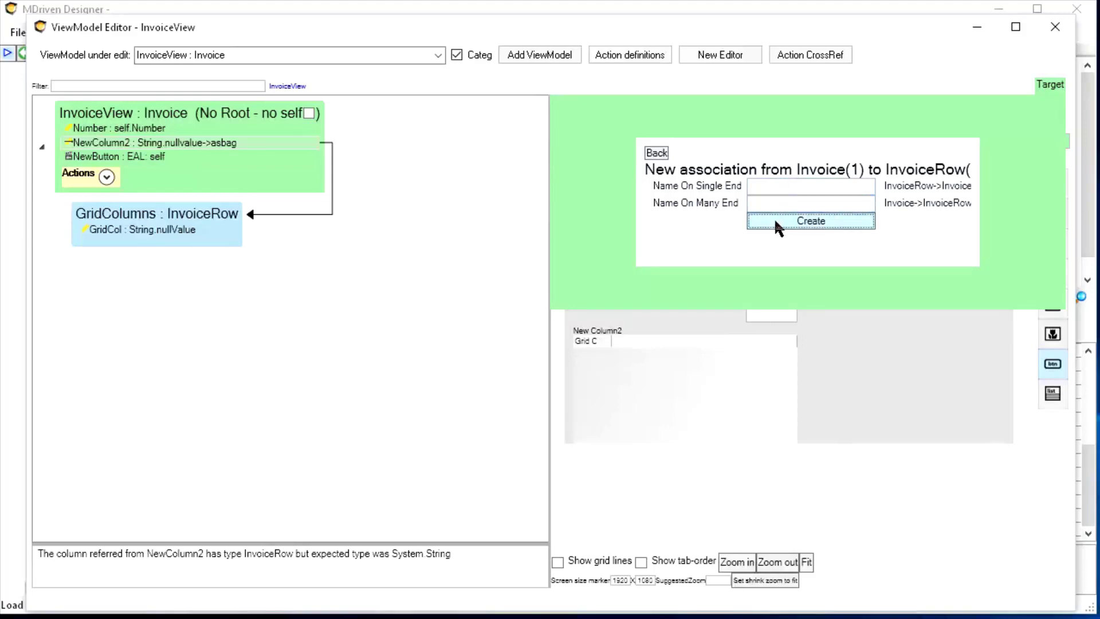
pyautogui.click(656, 153)
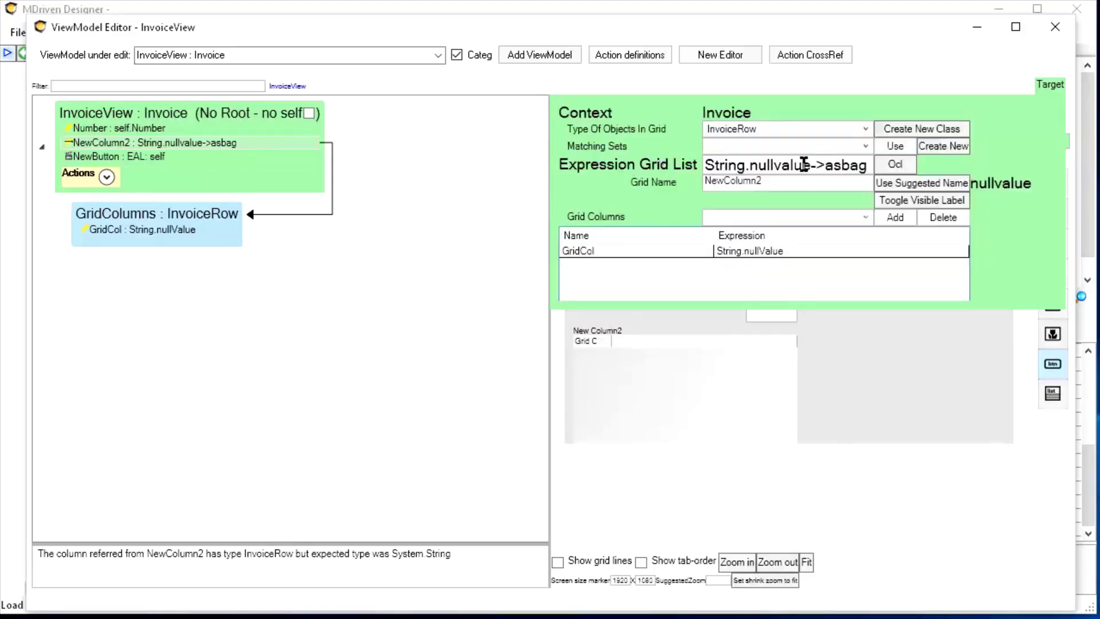
# Set the grid's list expression to the matching set self.Rows->orderby(x|x.asstring)
pyautogui.click(786, 157)
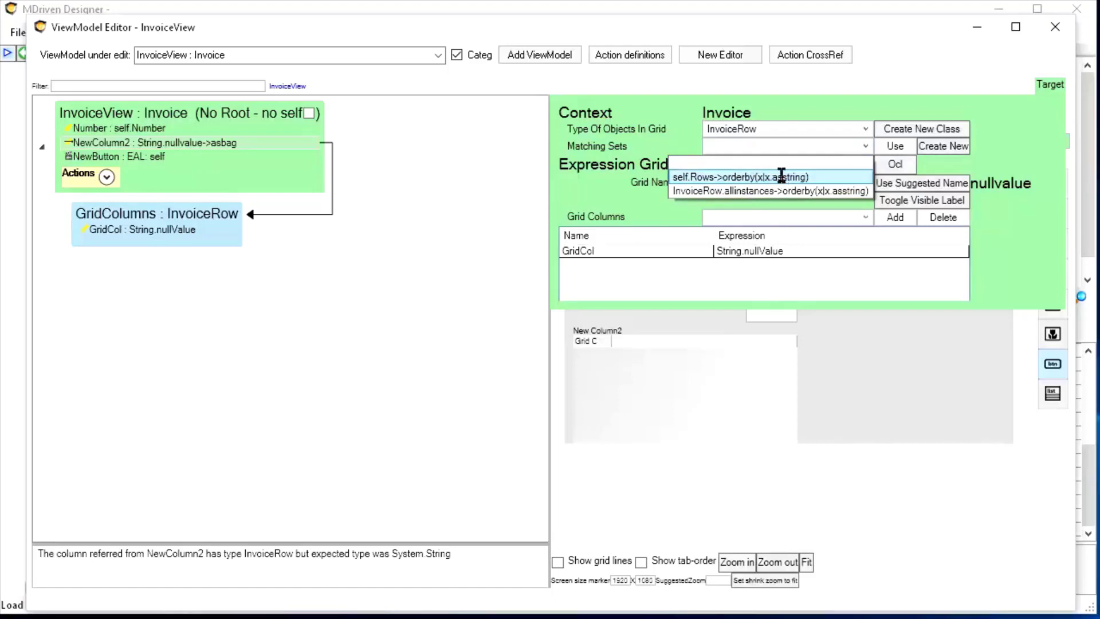
pyautogui.click(783, 178)
pyautogui.click(897, 147)
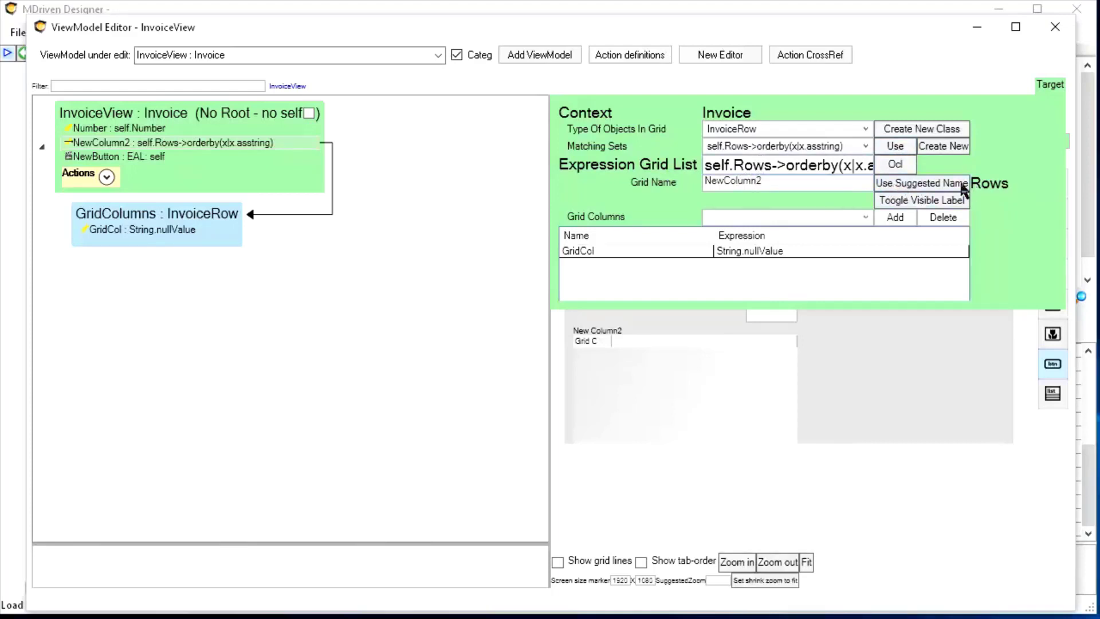
# Apply the suggested name Rows to the grid and hide its label in the layout
pyautogui.click(904, 184)
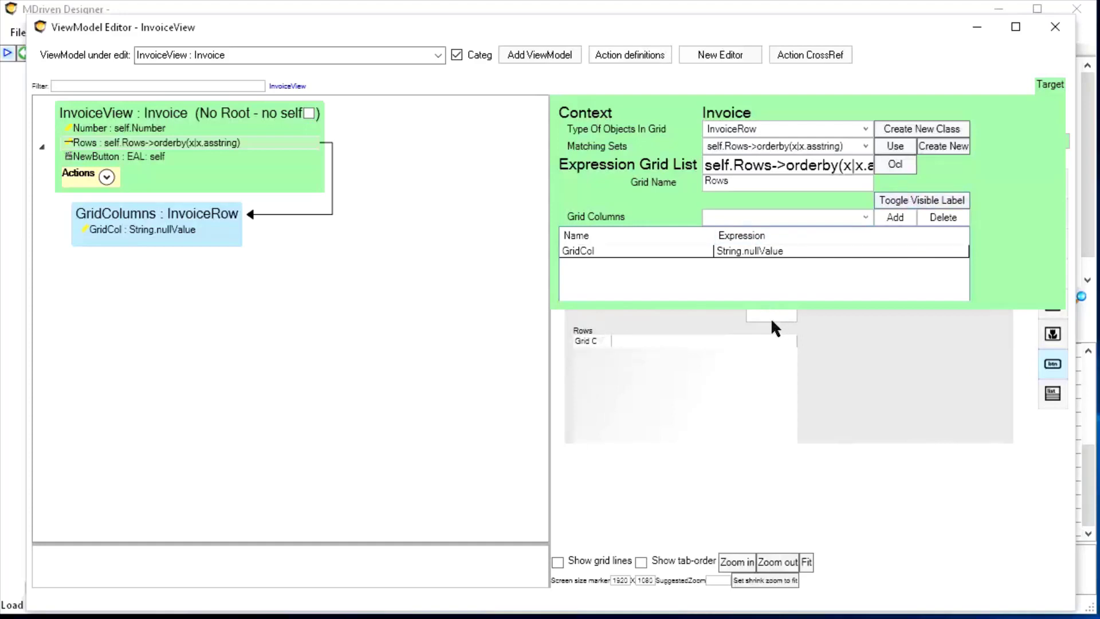
pyautogui.click(912, 204)
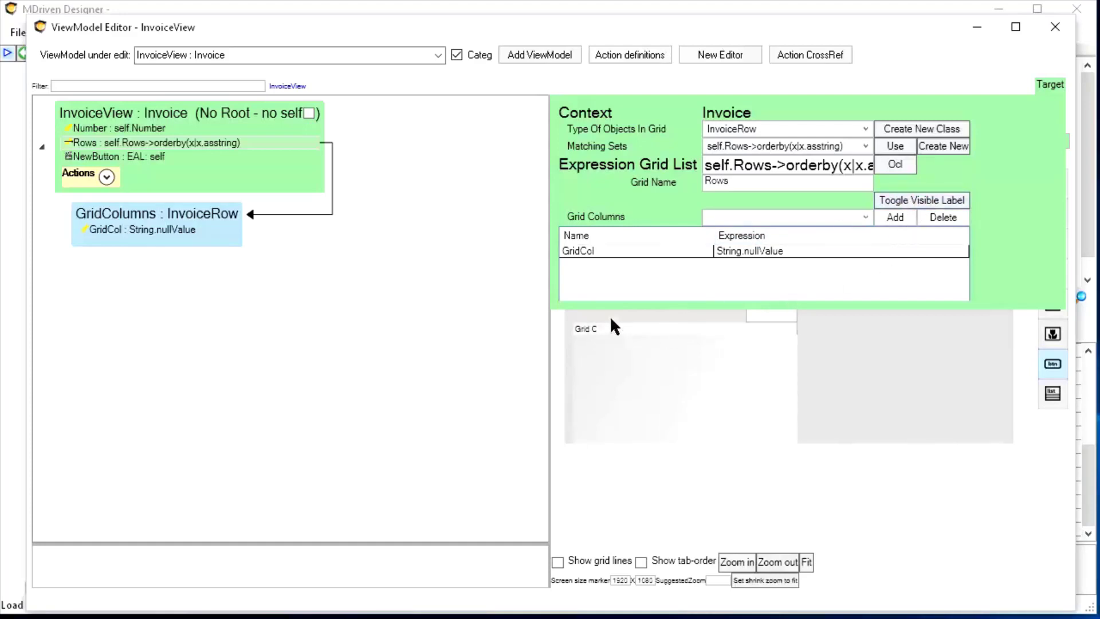
pyautogui.click(786, 216)
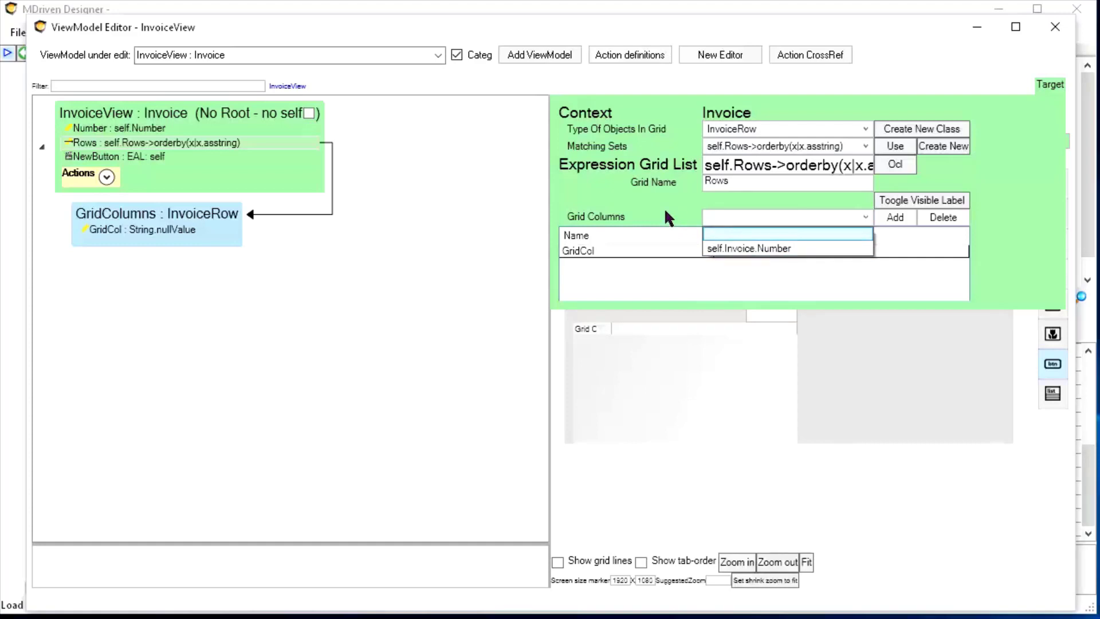
pyautogui.click(740, 215)
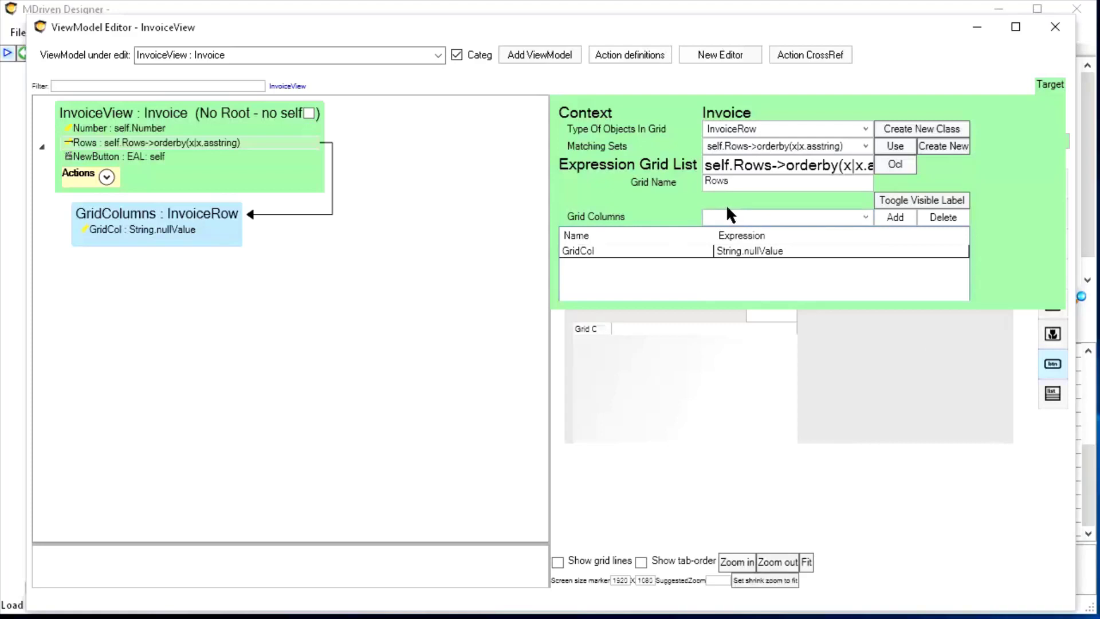
pyautogui.click(850, 339)
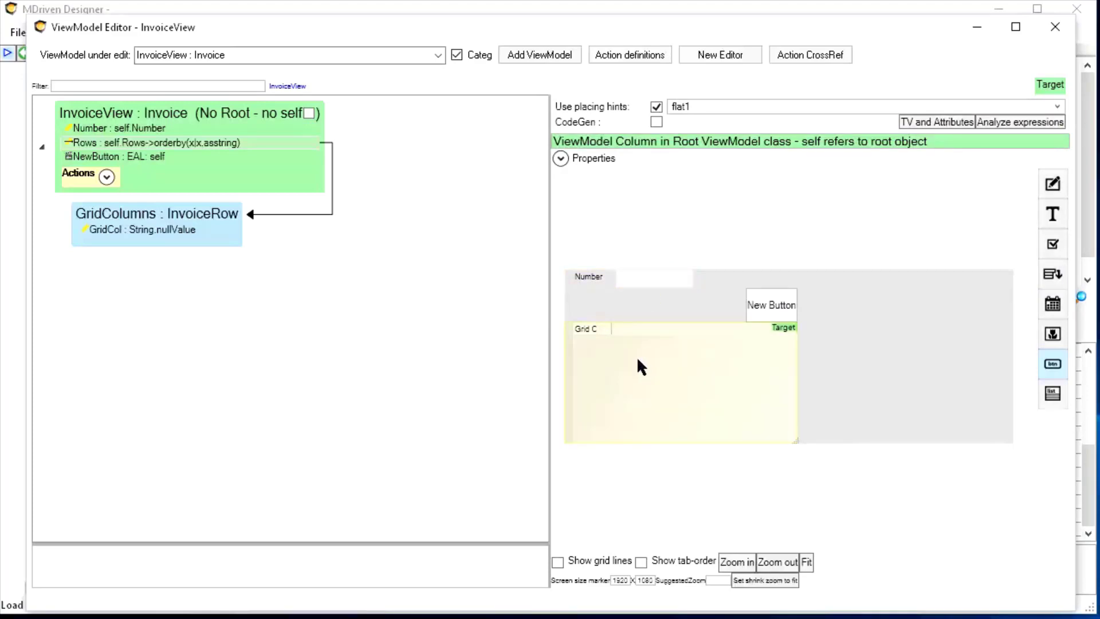
# Set the button's expression to self.Rows->Add(InvoiceRow.Create) and apply the suggested name Rows to it
pyautogui.click(783, 295)
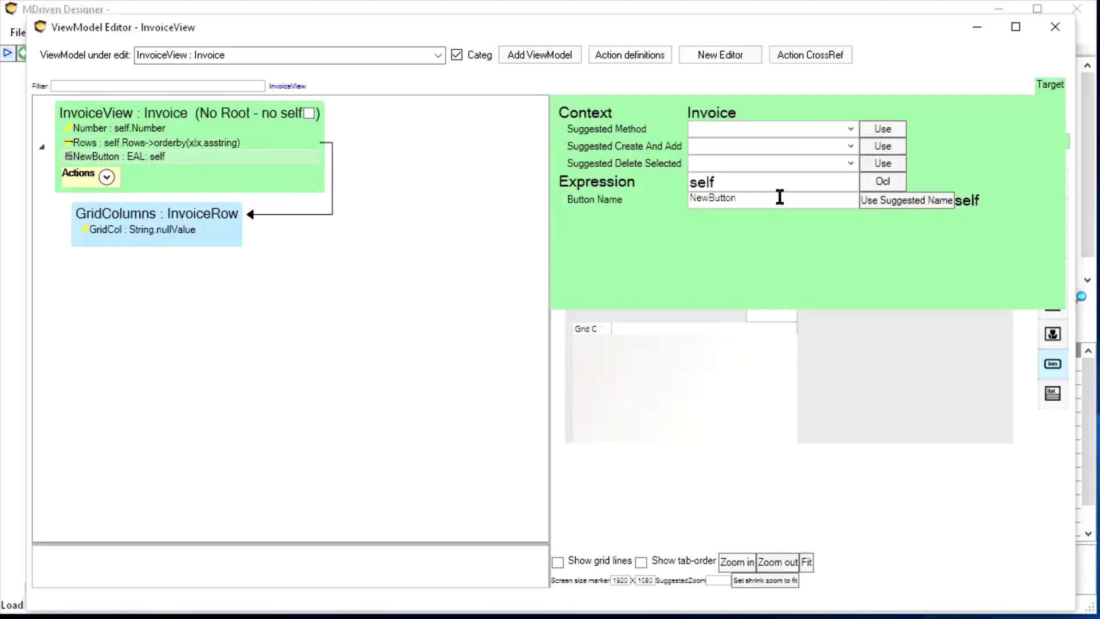
pyautogui.click(776, 127)
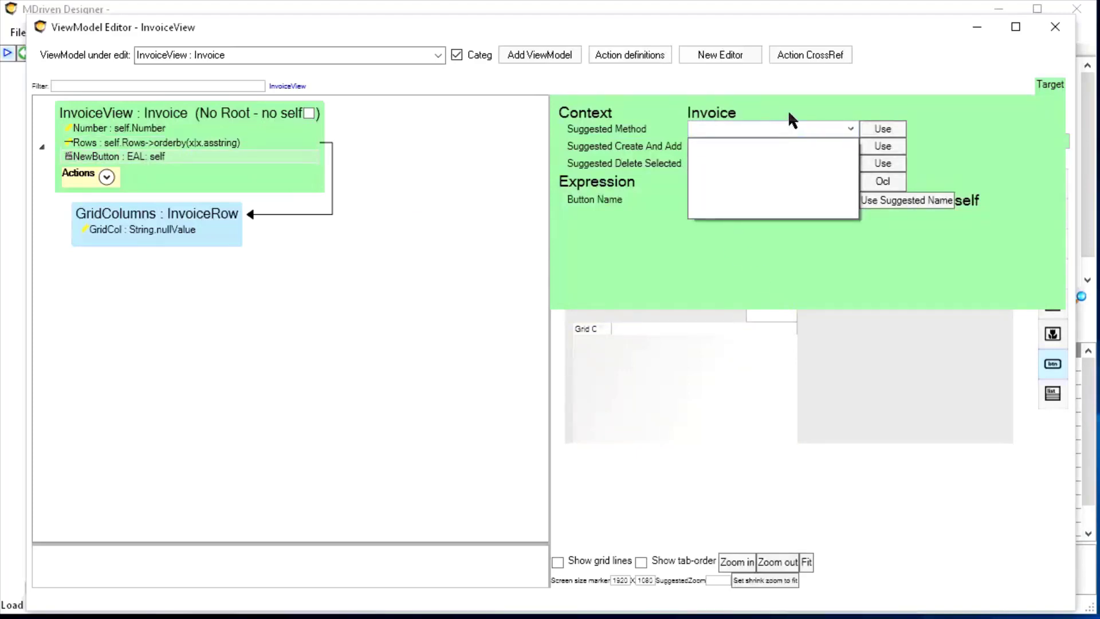
pyautogui.click(788, 105)
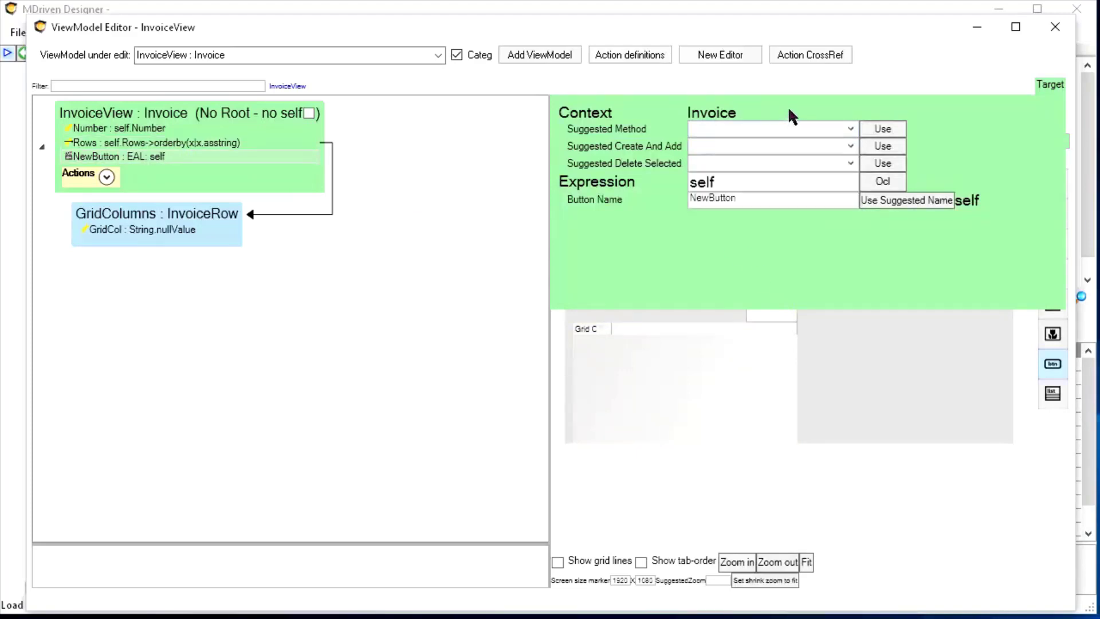
pyautogui.click(716, 145)
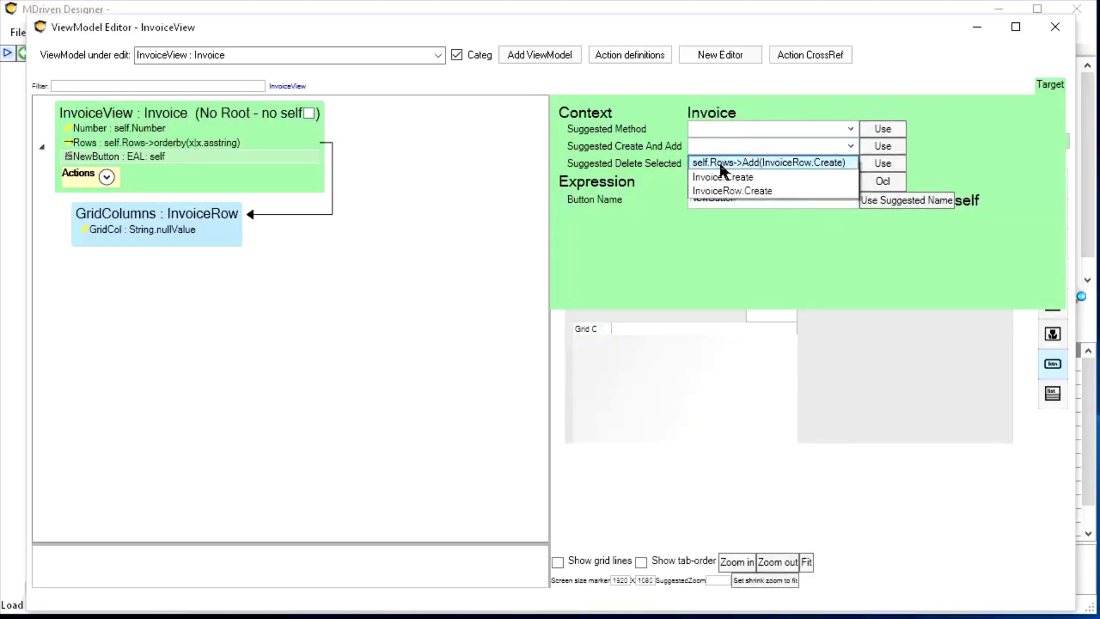
pyautogui.click(809, 159)
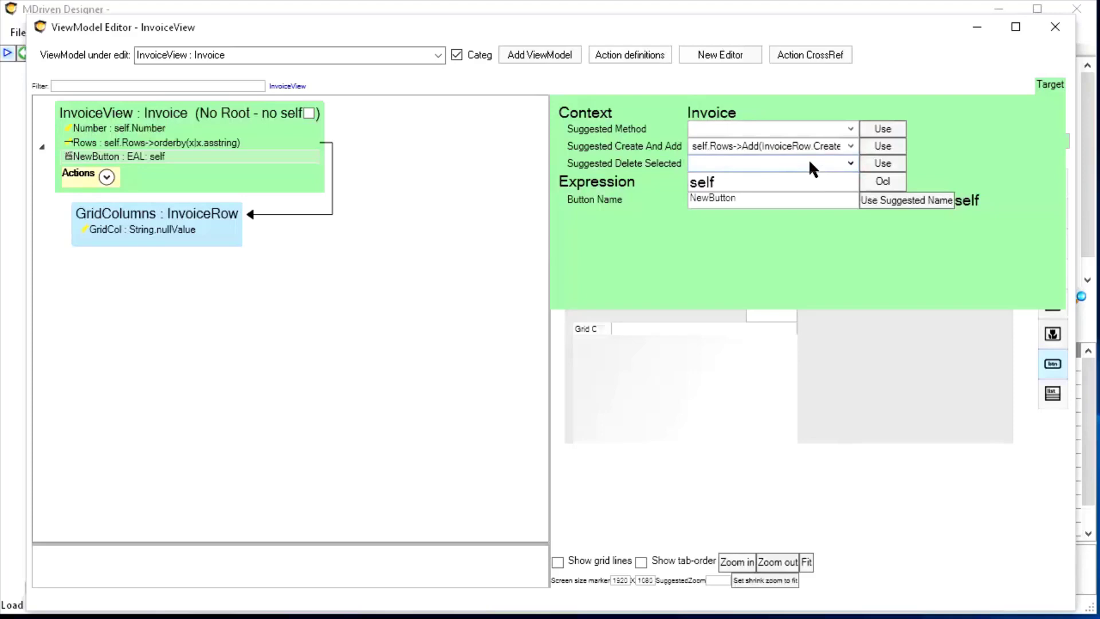
pyautogui.click(884, 150)
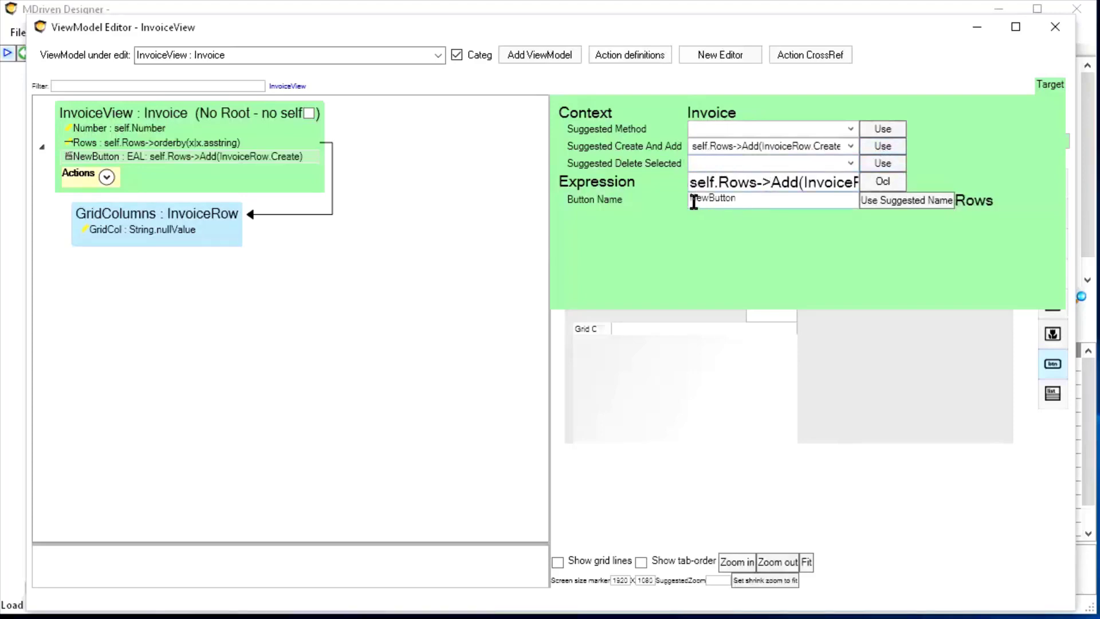
pyautogui.click(907, 201)
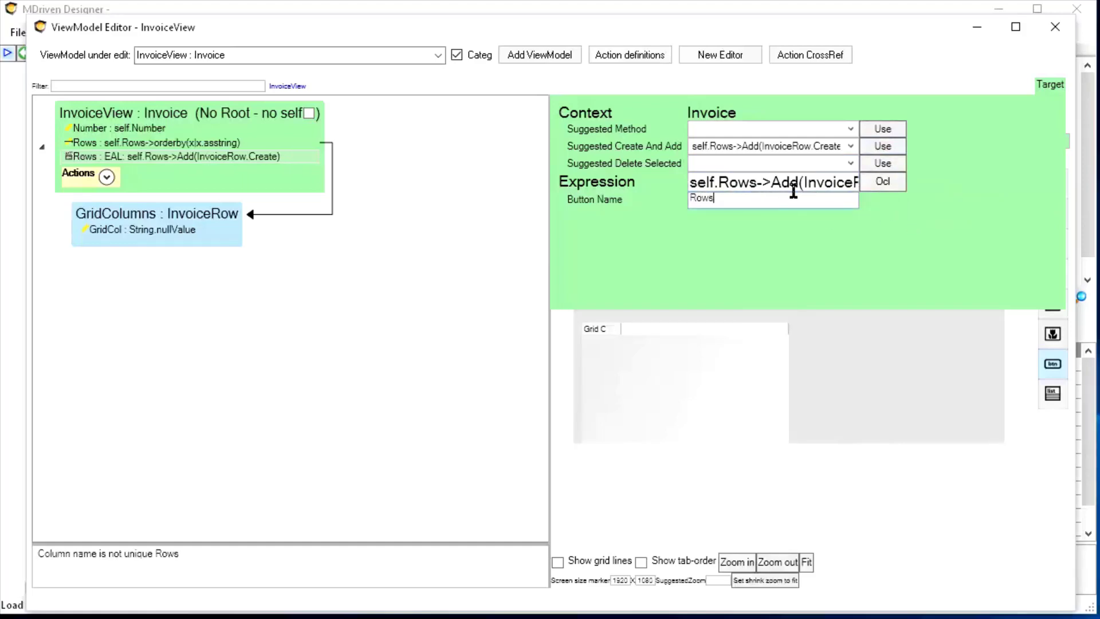
# Rename the row-adding button as AddRow
pyautogui.press('Home')
pyautogui.write('Add')
pyautogui.press('End')
pyautogui.press('BackSpace')
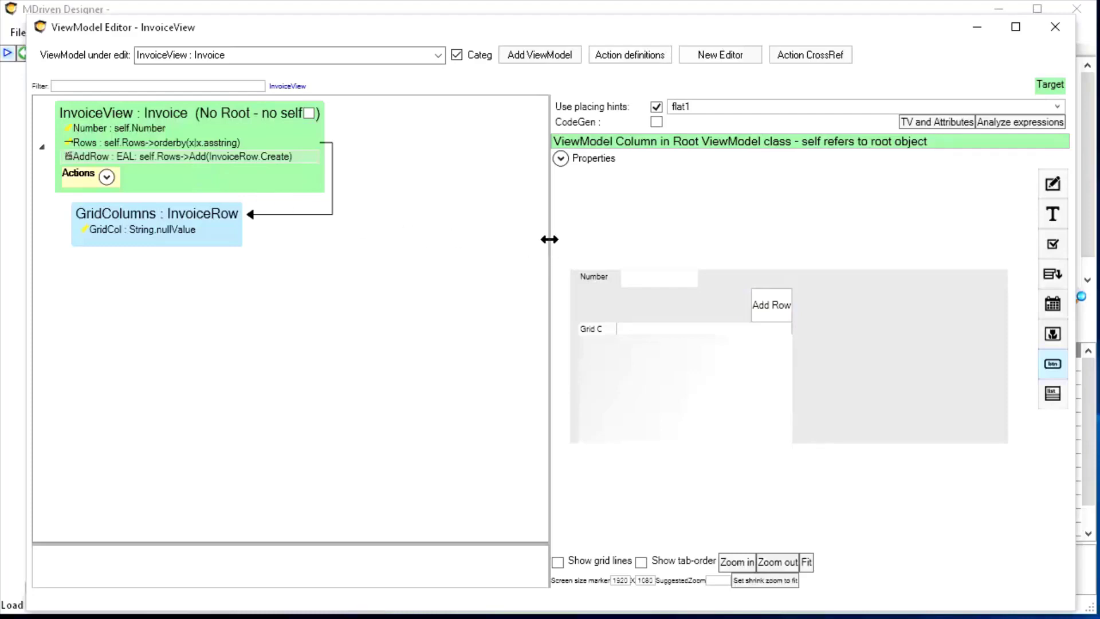
# Widen the layout area and examine the properties of the Number, Rows and AddRow columns
pyautogui.moveTo(547, 238); pyautogui.dragTo(454, 235)
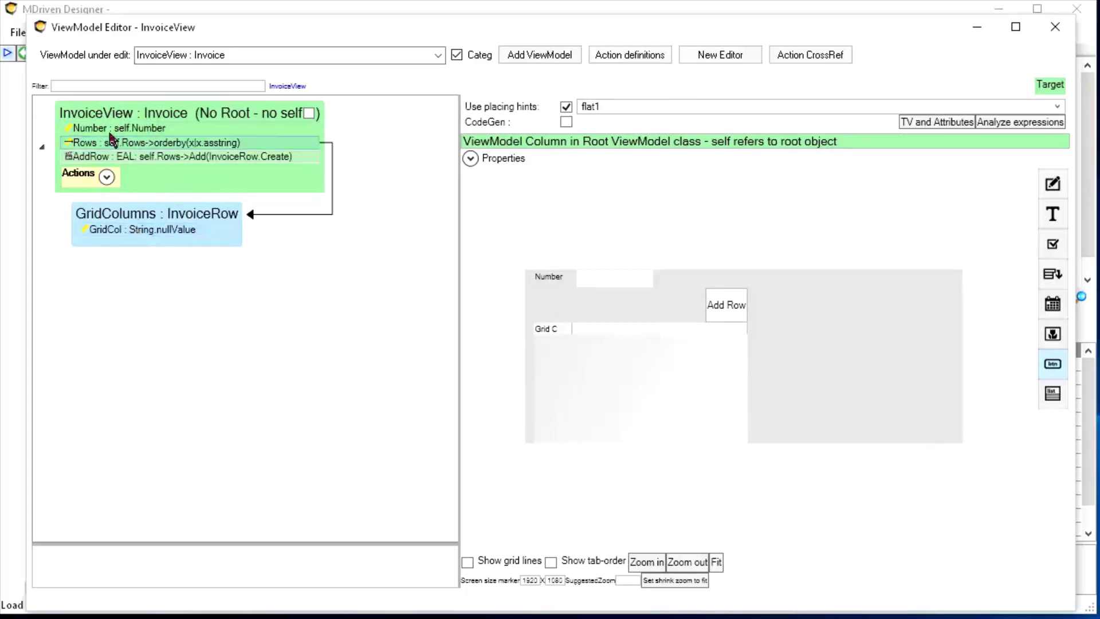
pyautogui.click(470, 160)
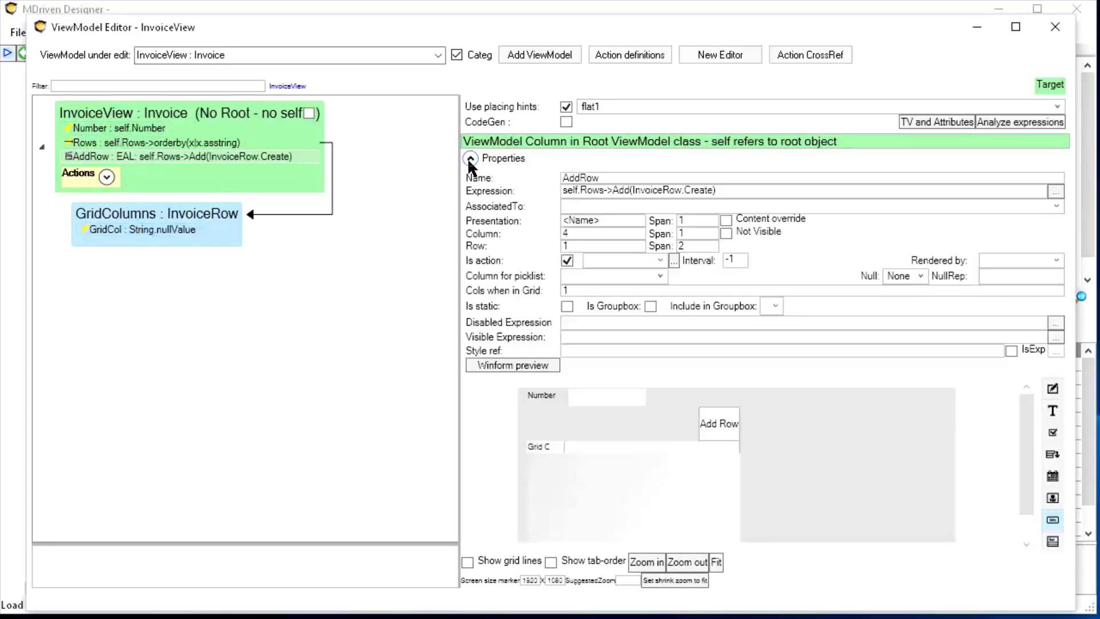
pyautogui.click(131, 129)
pyautogui.click(125, 143)
pyautogui.click(122, 156)
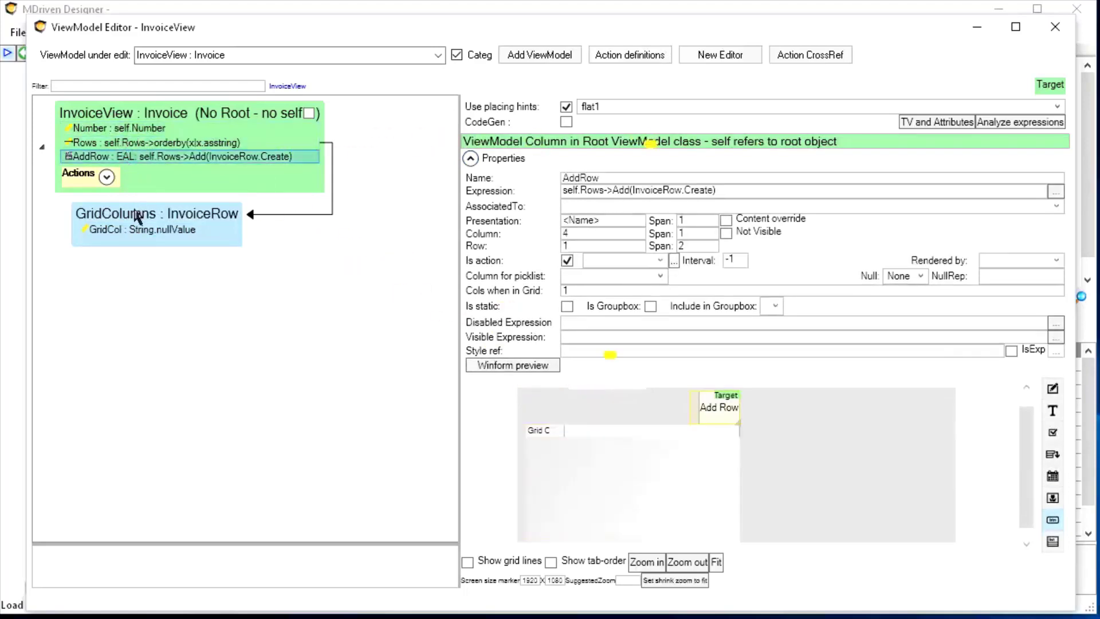
pyautogui.click(132, 131)
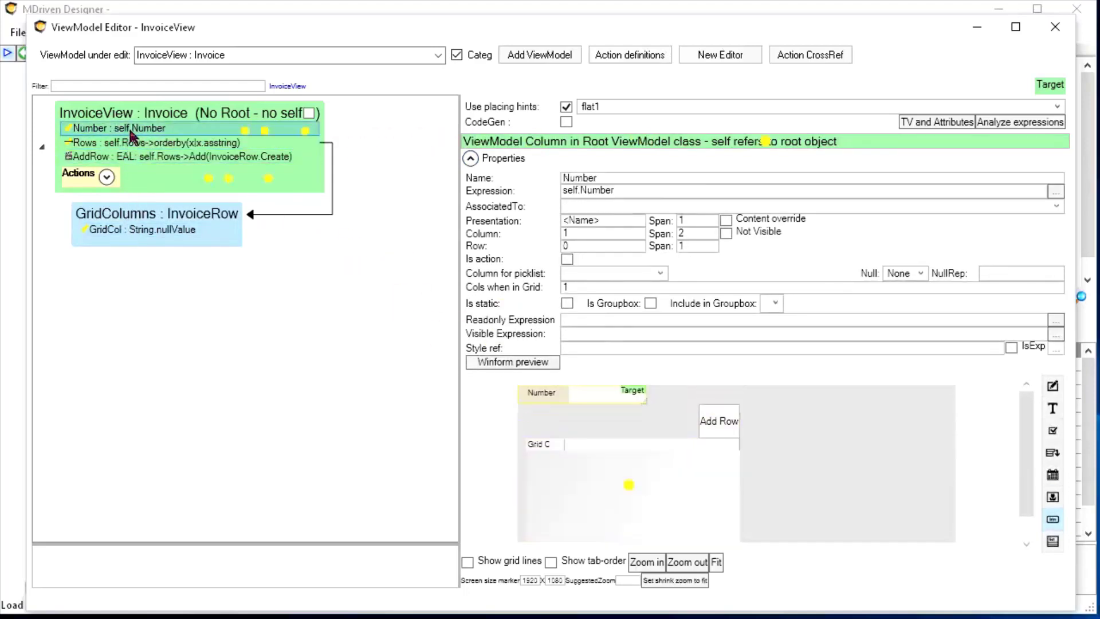
pyautogui.click(470, 157)
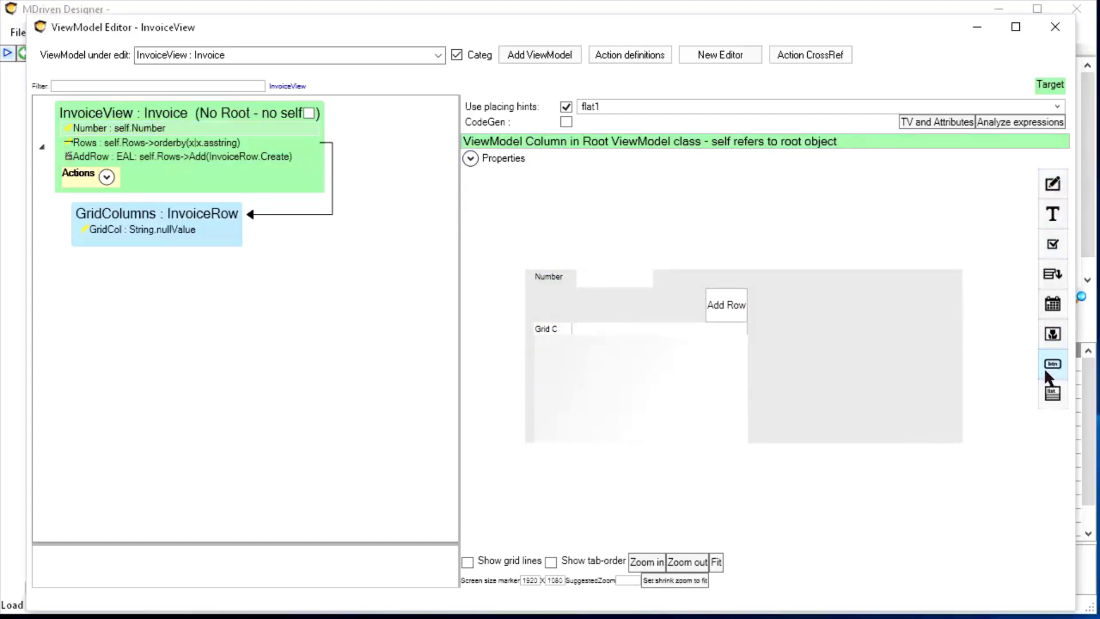
# Place the Invoice and InvoiceRow classes on Diagram1, with InvoiceRow aligned below Invoice
pyautogui.click(338, 8)
pyautogui.moveTo(854, 126); pyautogui.dragTo(355, 143)
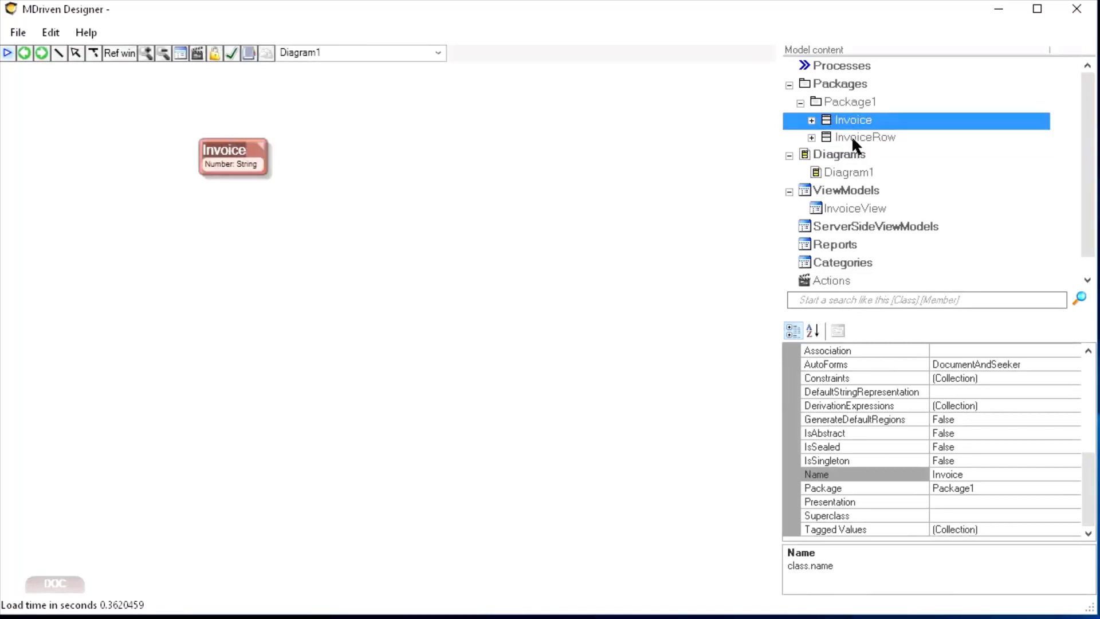
pyautogui.moveTo(853, 138); pyautogui.dragTo(589, 143)
pyautogui.moveTo(292, 275); pyautogui.dragTo(287, 279)
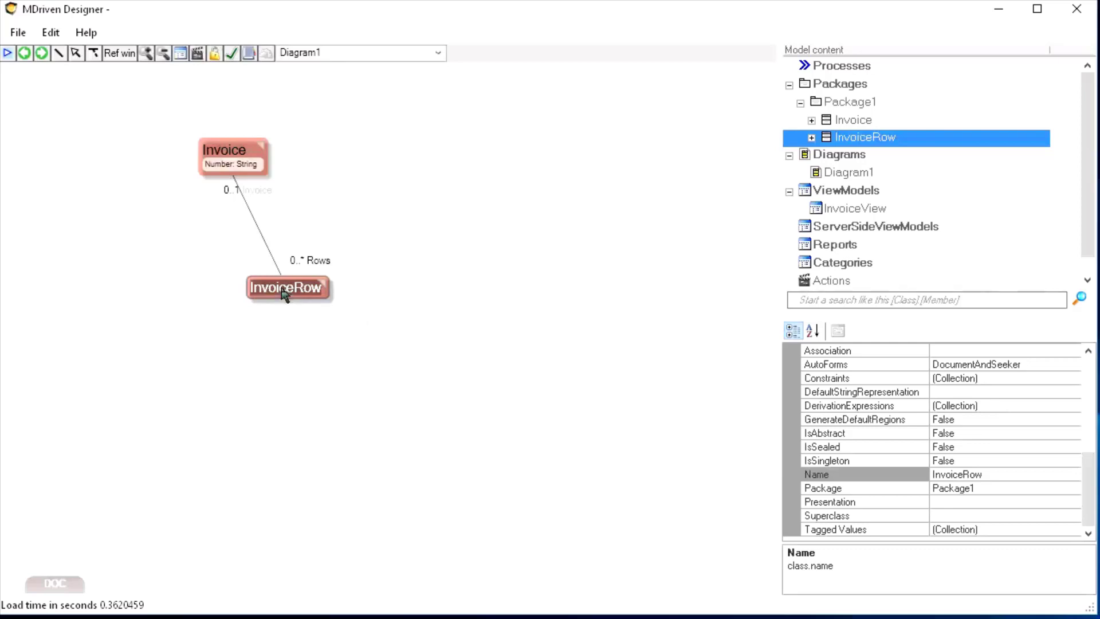
pyautogui.moveTo(276, 293); pyautogui.dragTo(235, 299)
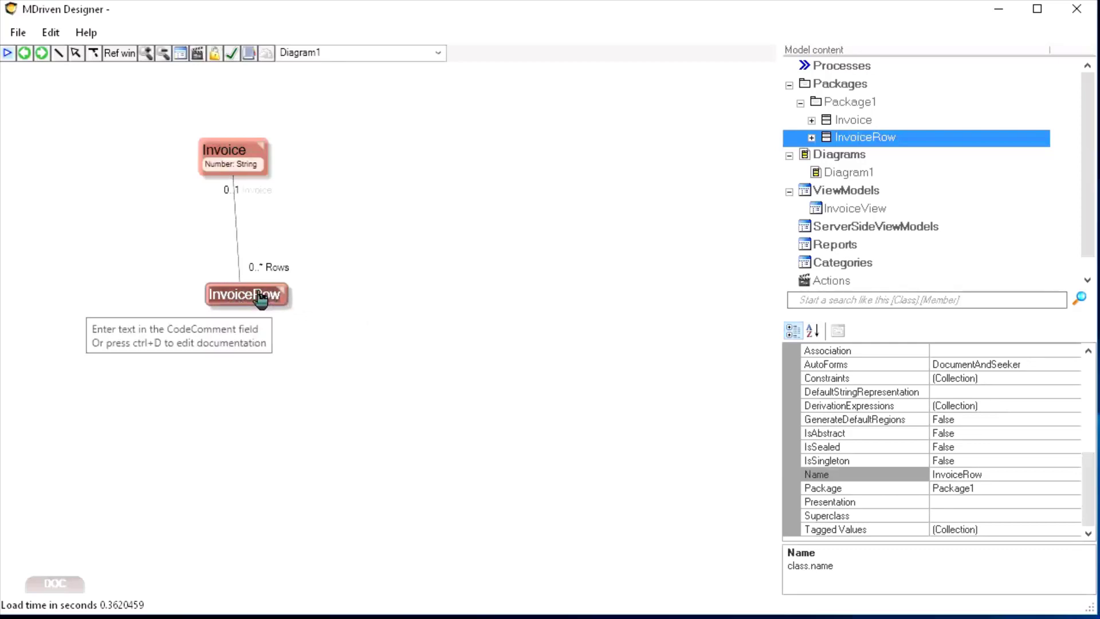
# Add an attribute named Description to the InvoiceRow class
pyautogui.press('Insert')
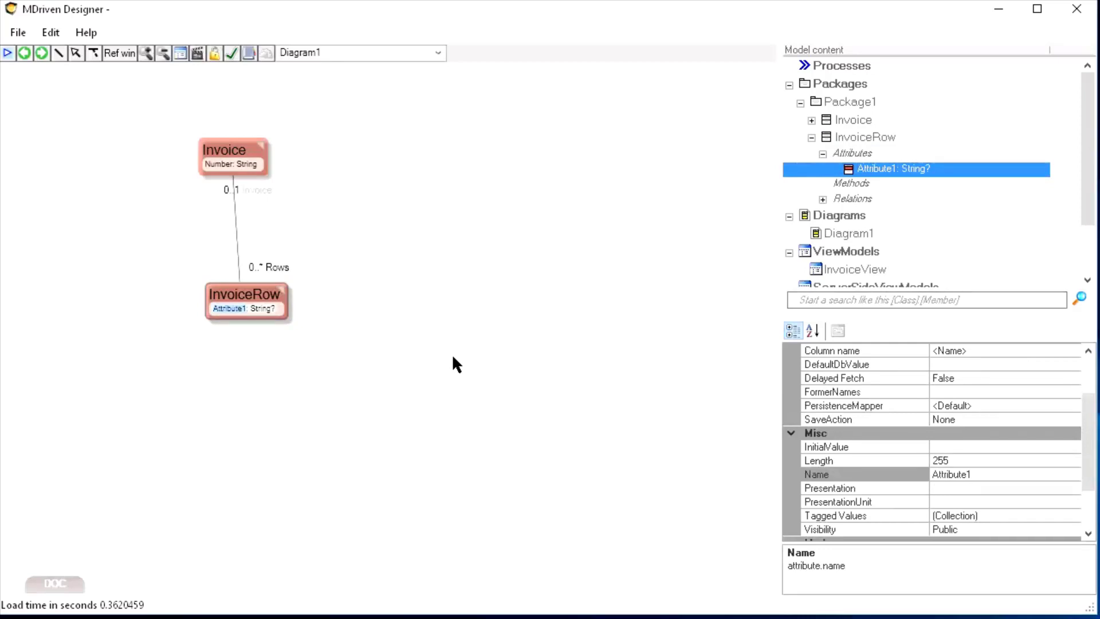
pyautogui.write('Desc')
pyautogui.write('ription')
pyautogui.press('Return')
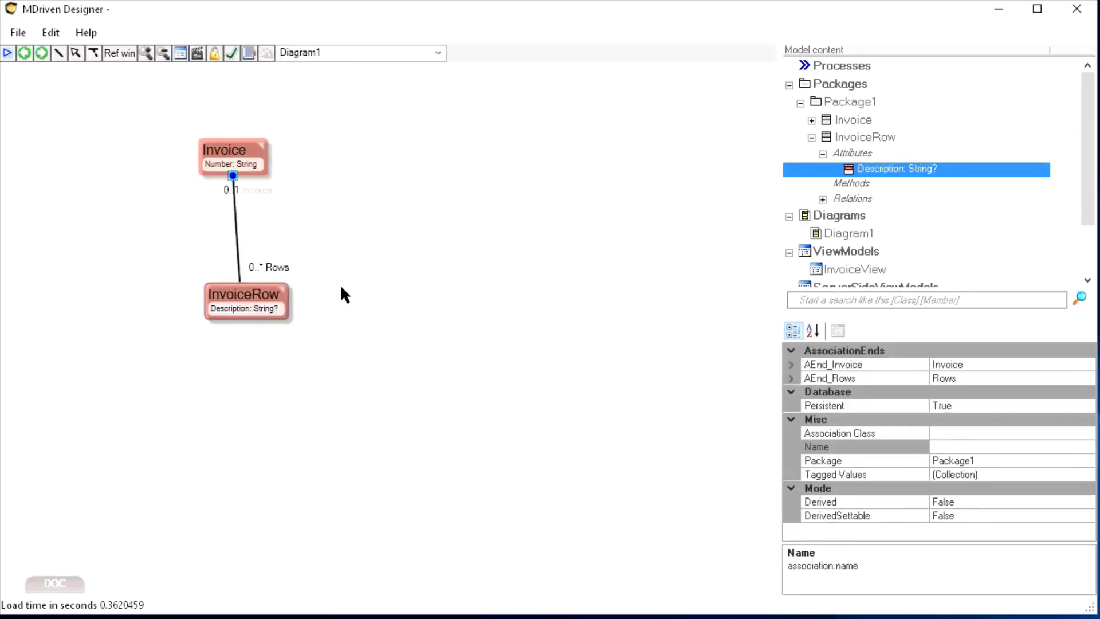
# Add a self.Description column to the Rows grid in the ViewModel editor and delete the placeholder GridCol column
pyautogui.hotkey('alt', 'Tab')
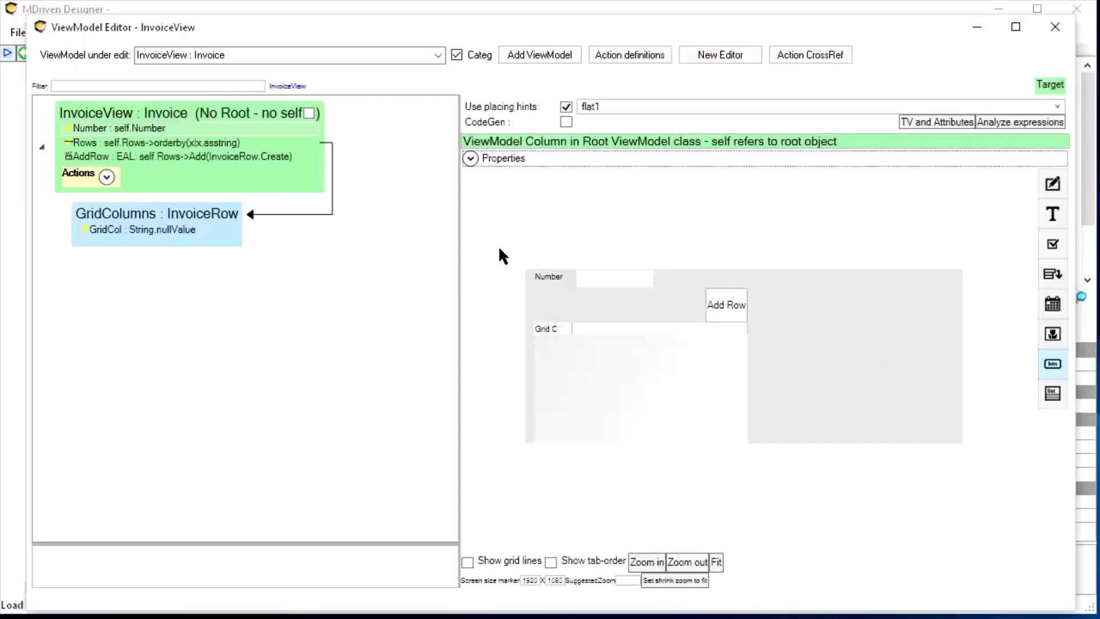
pyautogui.doubleClick(727, 327)
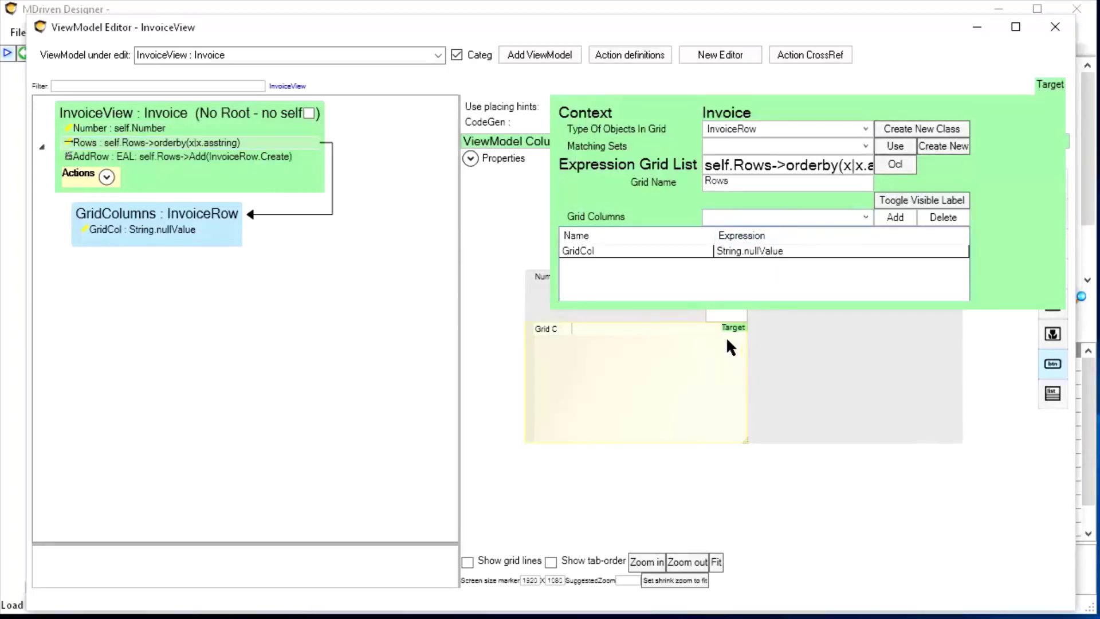
pyautogui.click(767, 214)
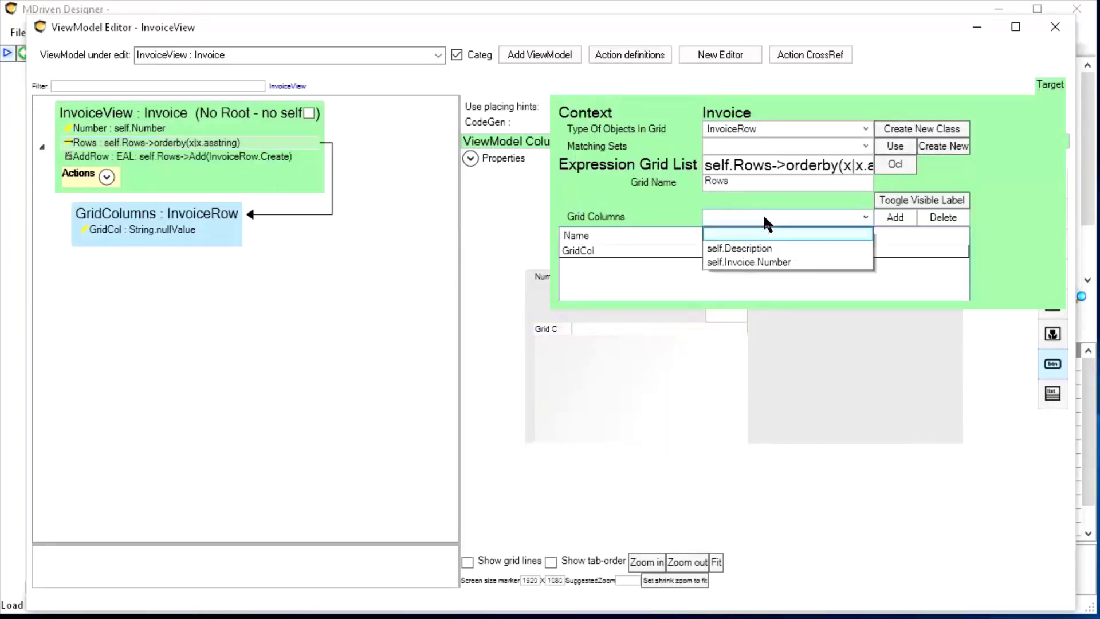
pyautogui.click(753, 250)
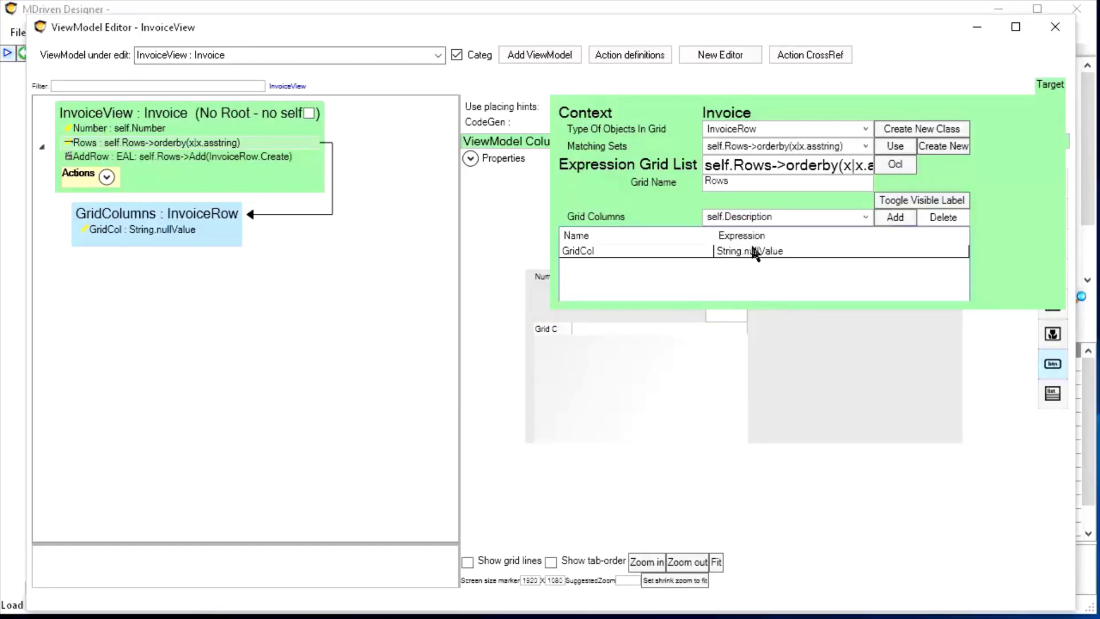
pyautogui.click(892, 220)
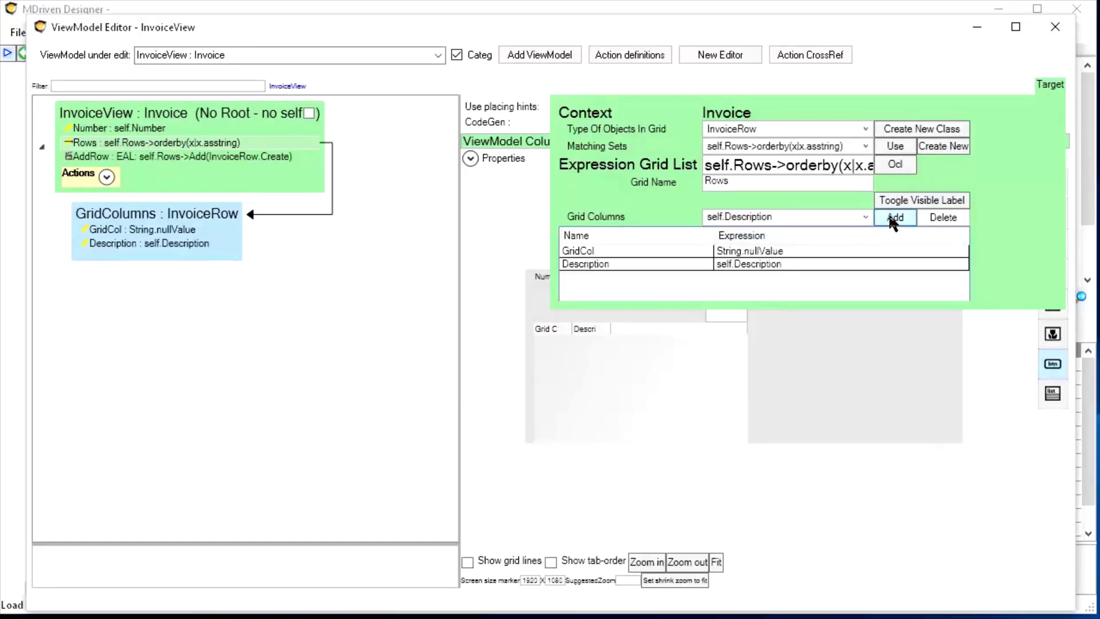
pyautogui.click(777, 253)
pyautogui.click(941, 220)
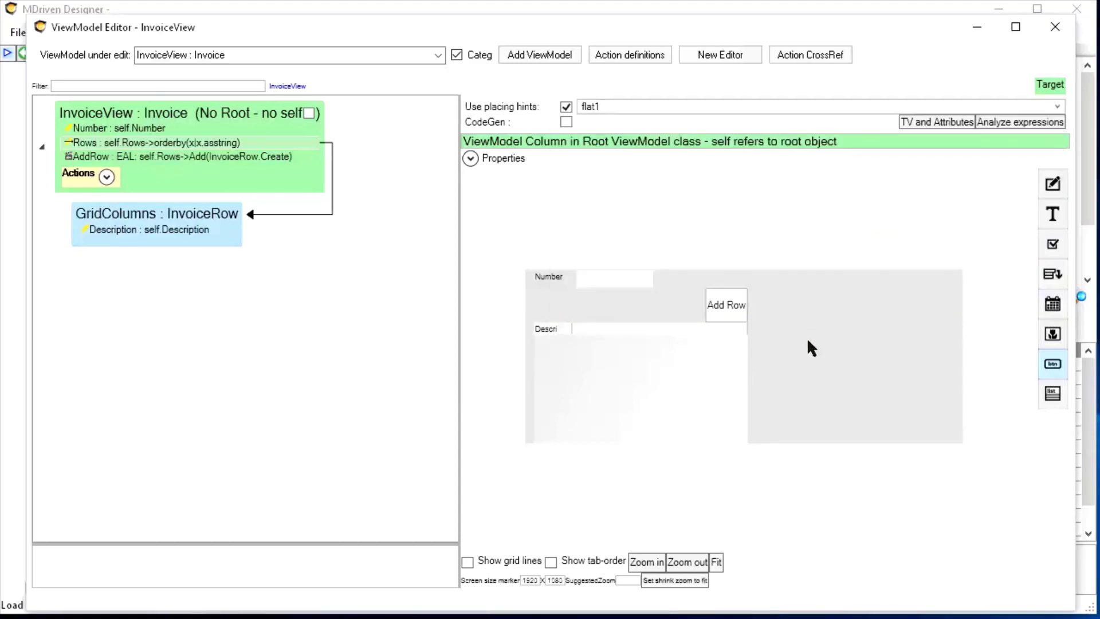
# Start the system prototyper with persistence None, run the model and refresh it in the prototype
pyautogui.click(256, 8)
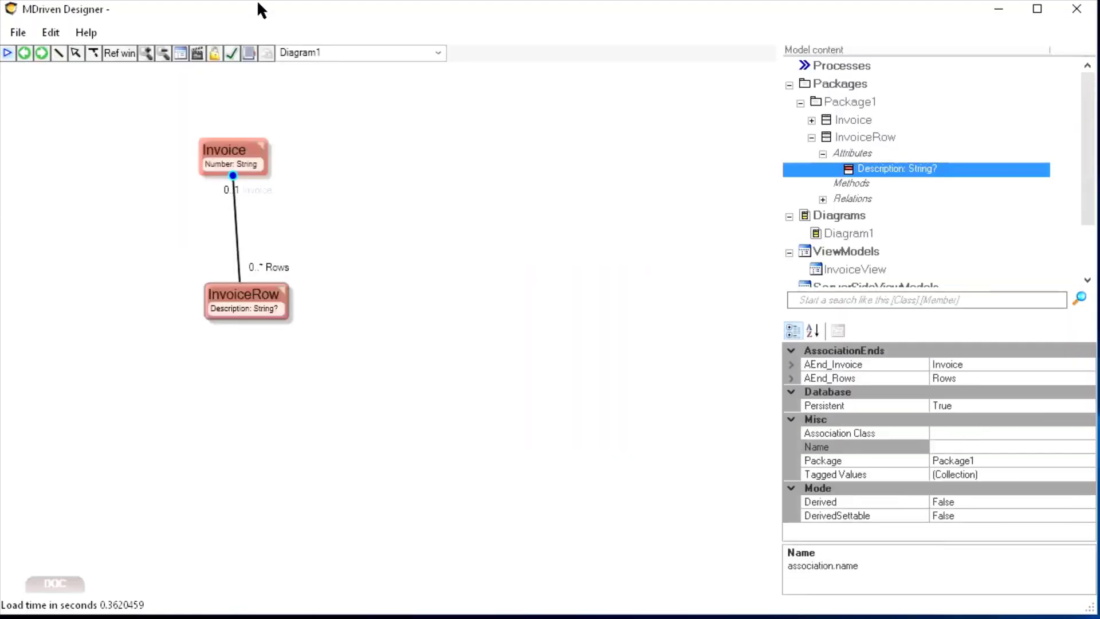
pyautogui.click(7, 54)
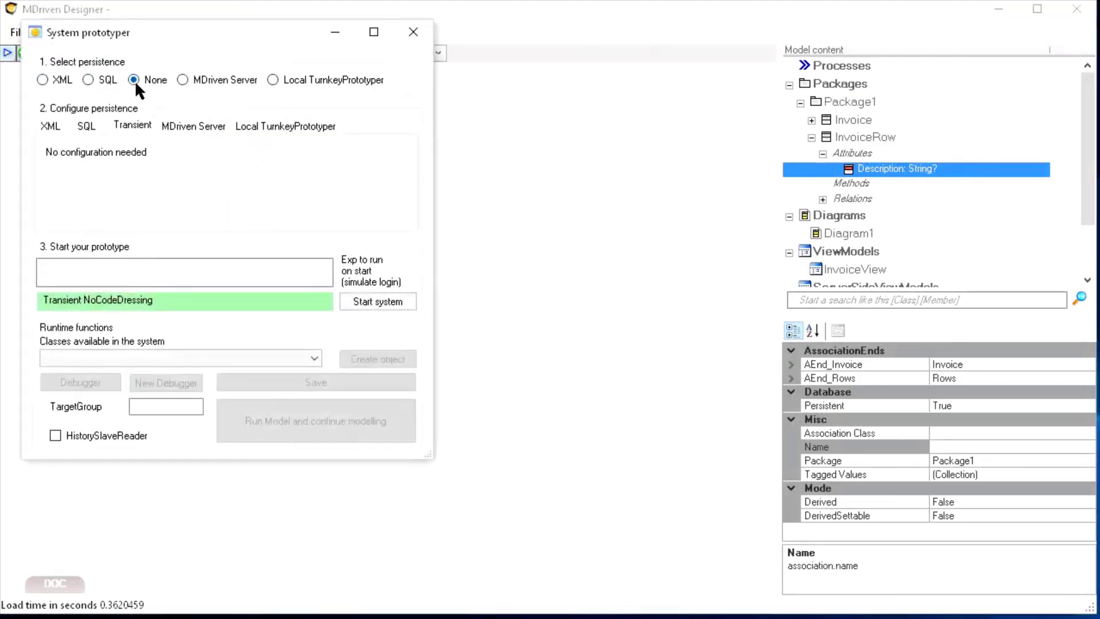
pyautogui.click(375, 305)
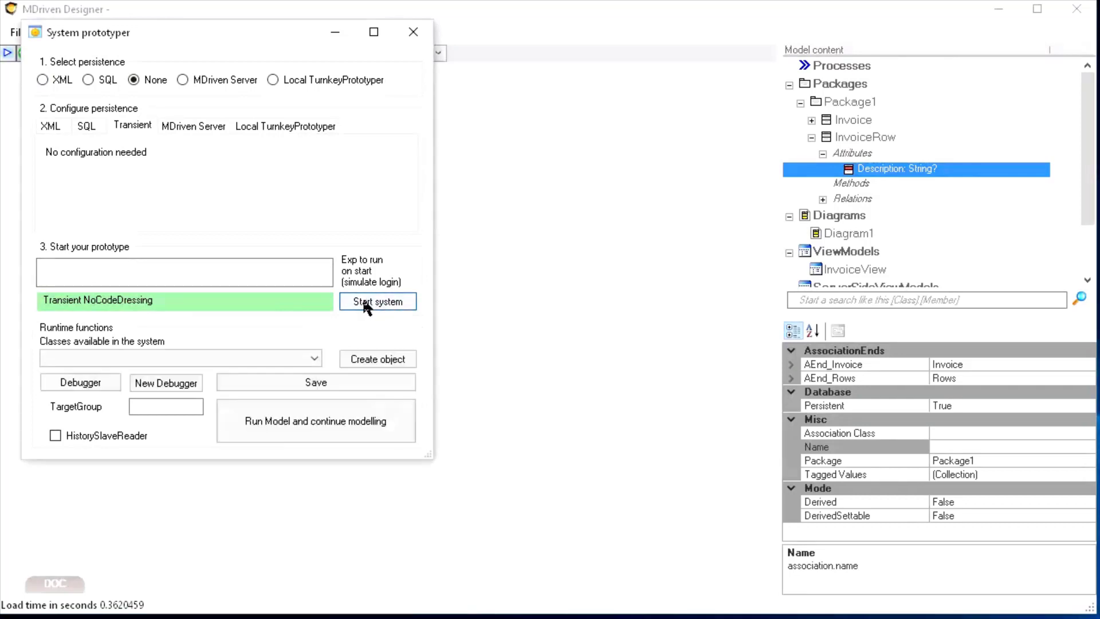
pyautogui.click(317, 421)
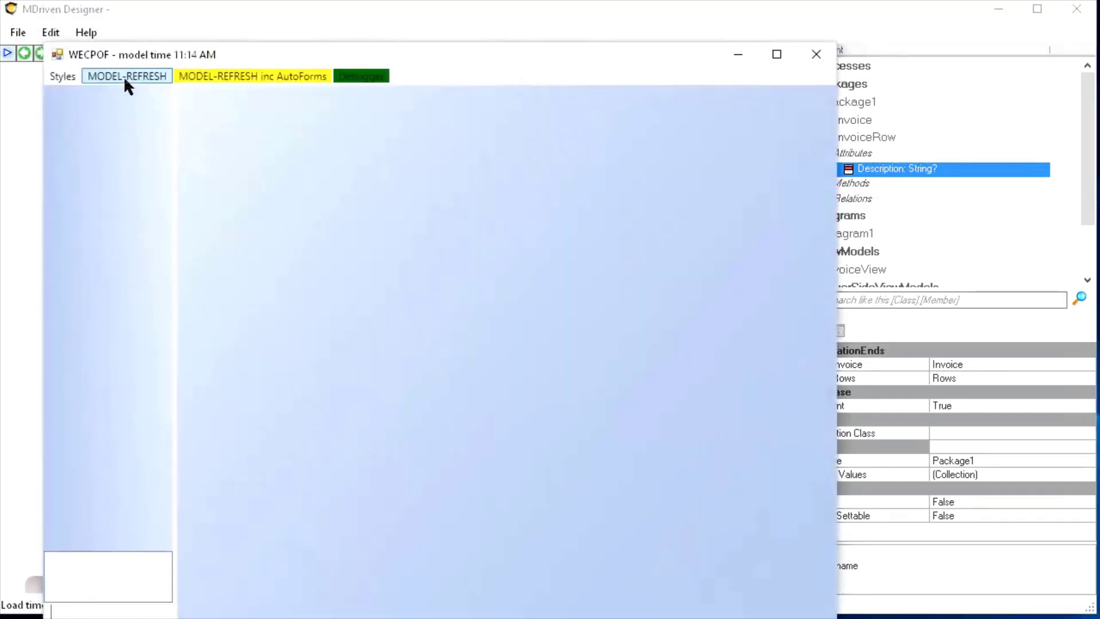
pyautogui.click(126, 76)
# Return to the ViewModel editor and generate a global action that creates an Invoice and shows InvoiceView
pyautogui.click(245, 8)
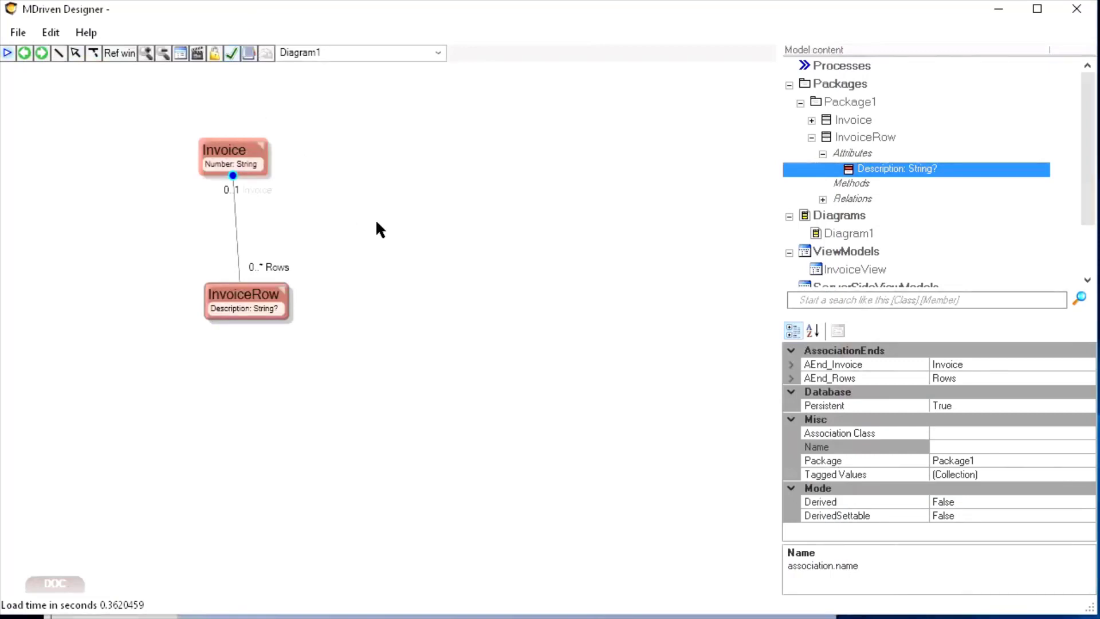
pyautogui.hotkey('alt', 'Tab')
pyautogui.hotkey('alt', 'Tab')
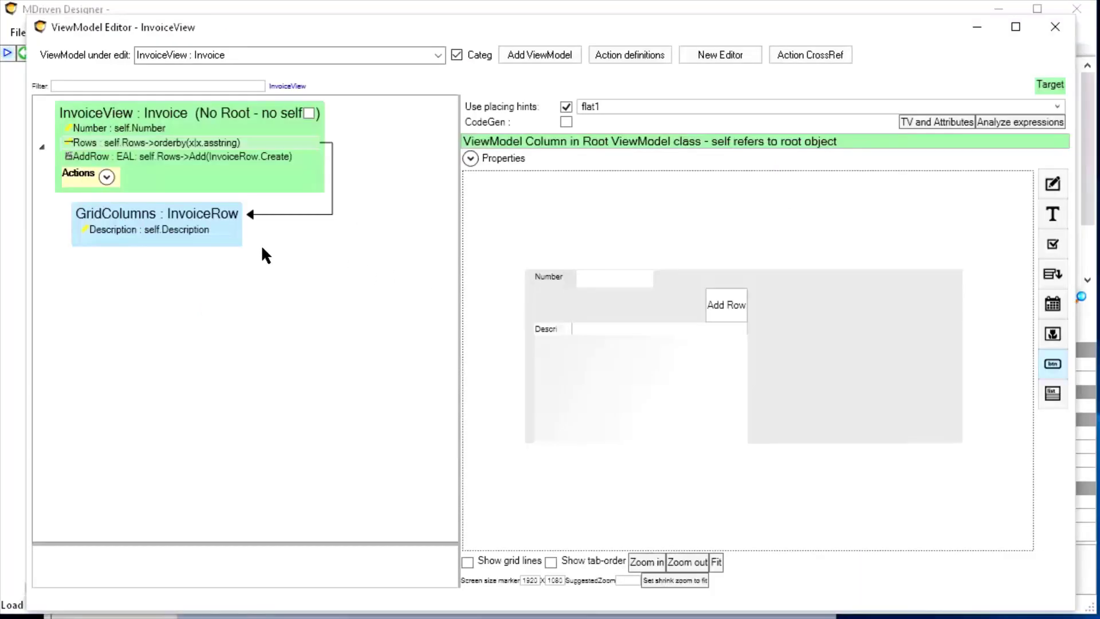
pyautogui.click(106, 175)
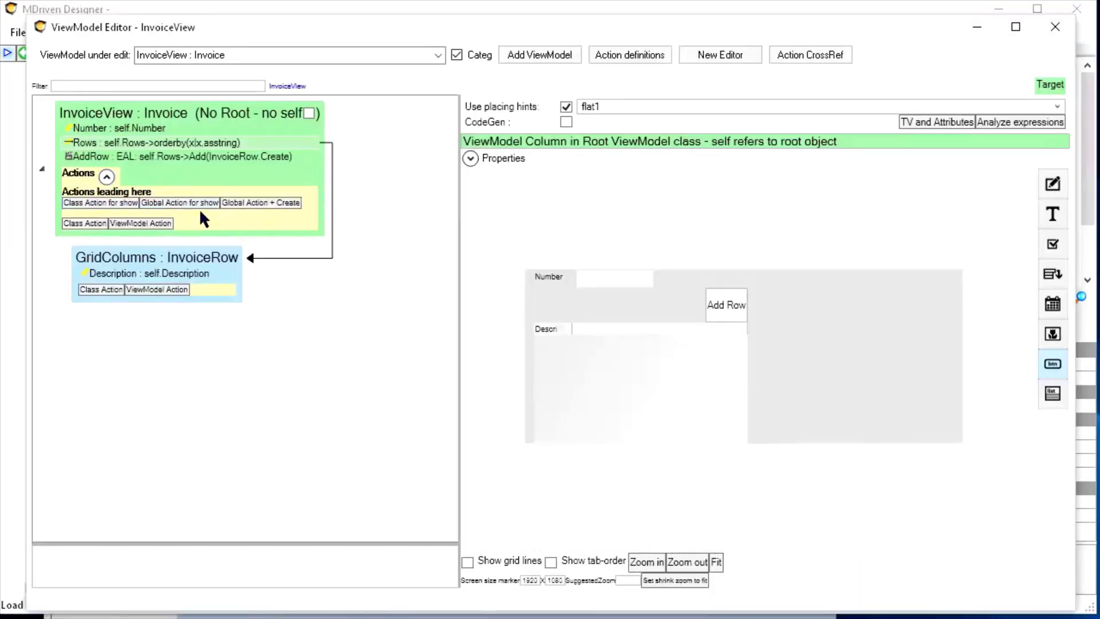
pyautogui.click(254, 204)
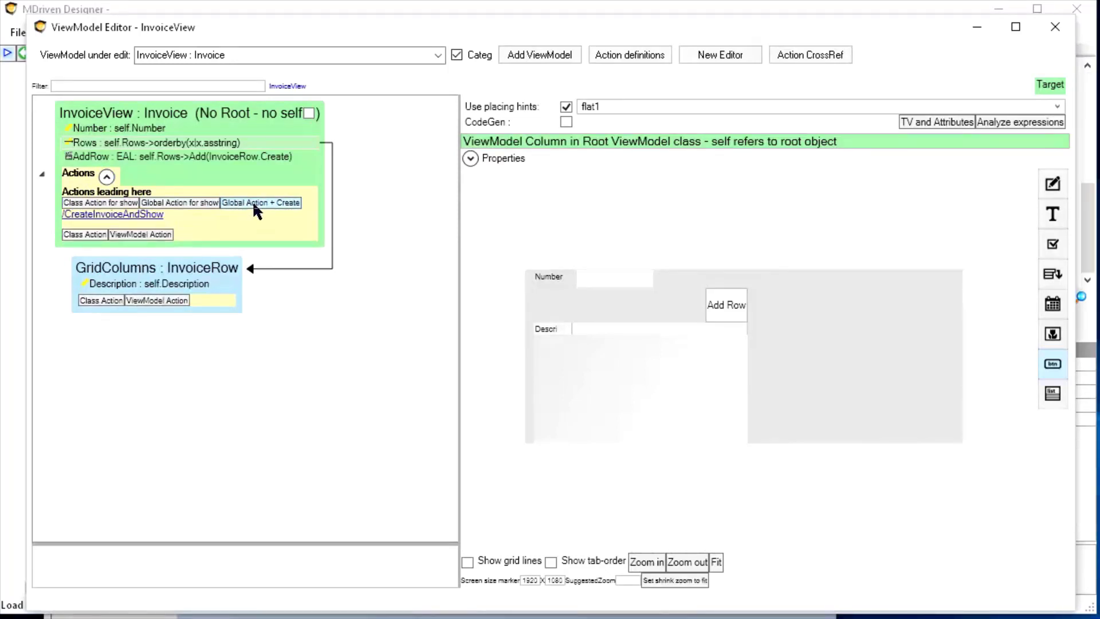
# Refresh the model in the running prototype and run Create Invoice And Show
pyautogui.hotkey('alt', 'Tab')
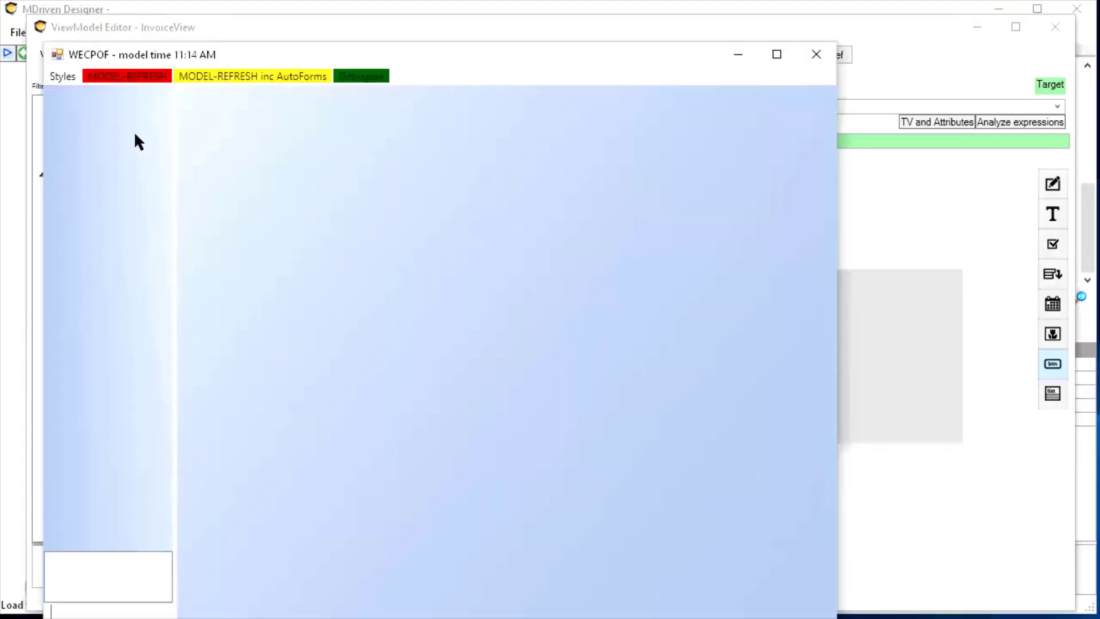
pyautogui.click(140, 76)
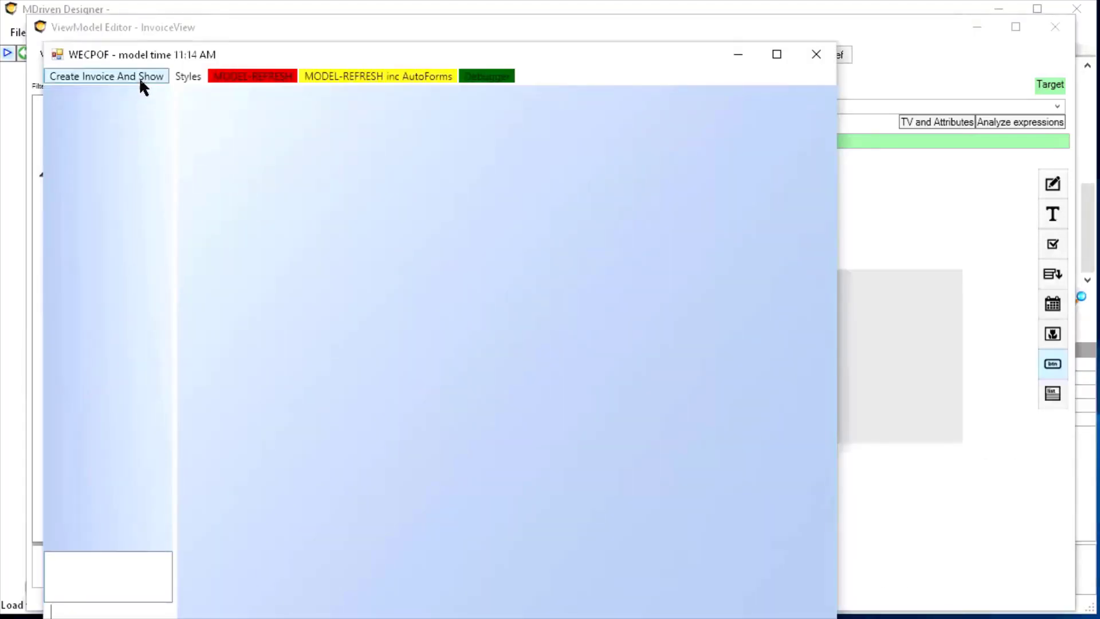
pyautogui.click(107, 78)
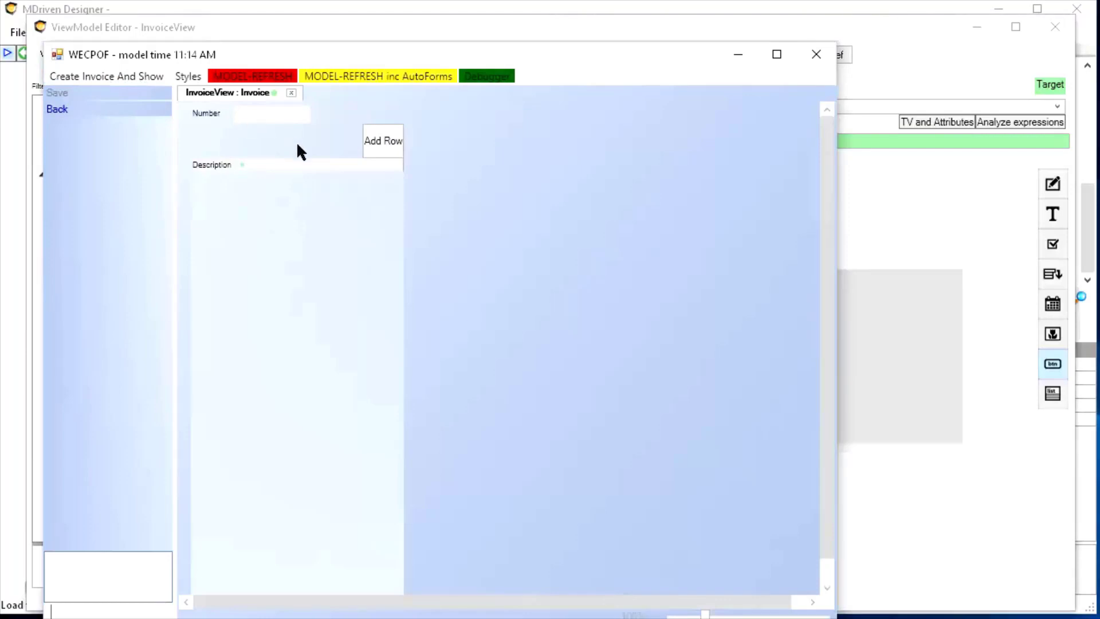
# Test the invoice form with number 1 and added rows, describe the first row as hdsjsdf, and close the prototype
pyautogui.write('1')
pyautogui.click(383, 141)
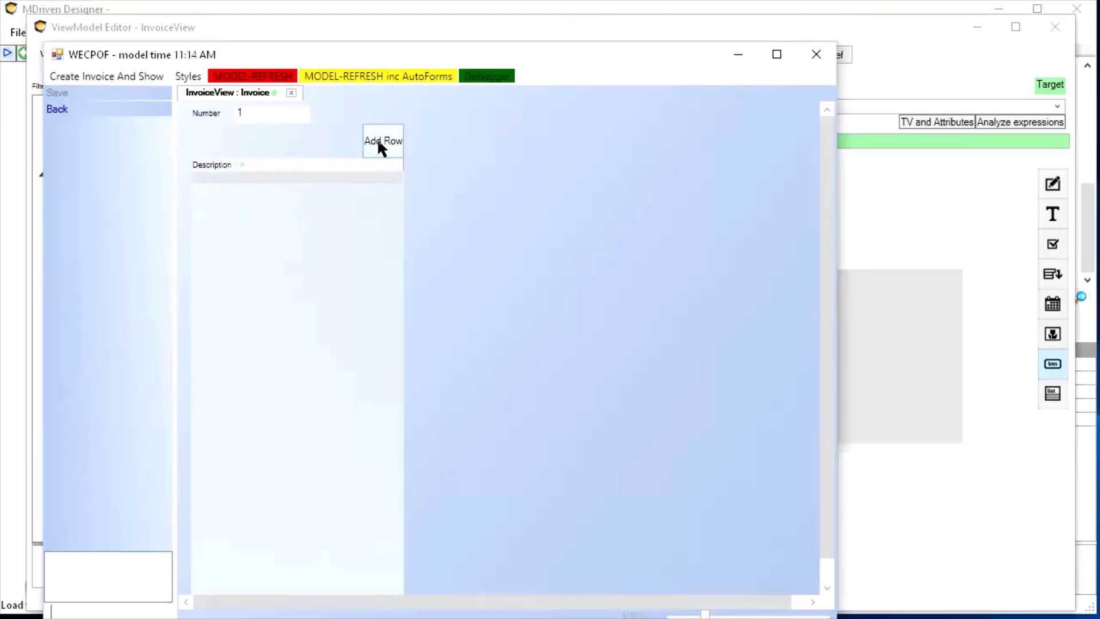
pyautogui.click(261, 178)
pyautogui.write('hdsjsdf')
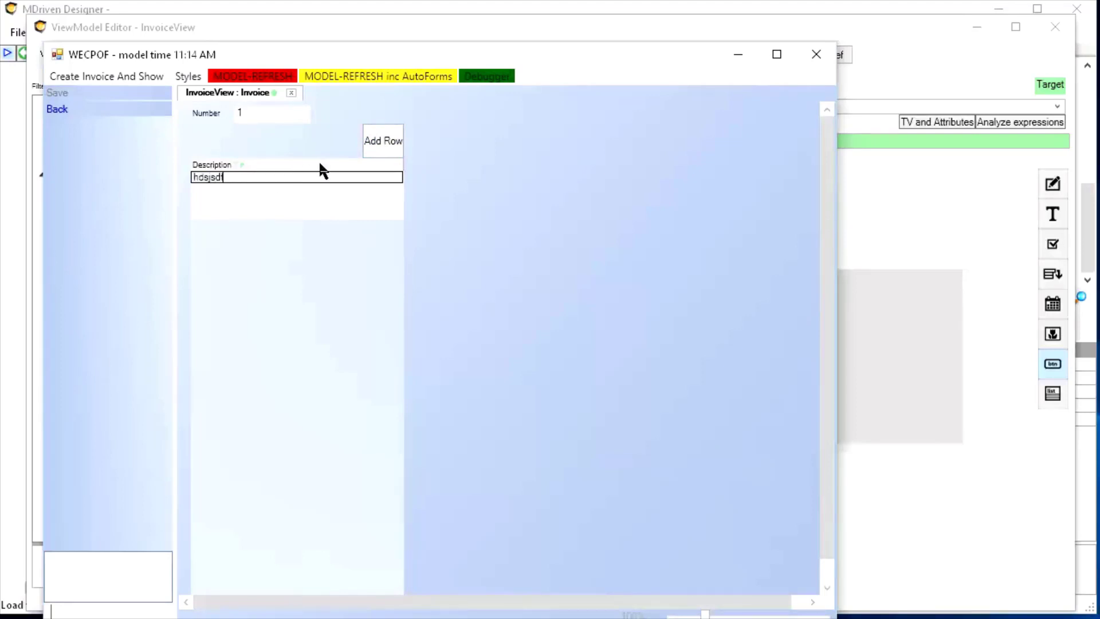
pyautogui.press('Return')
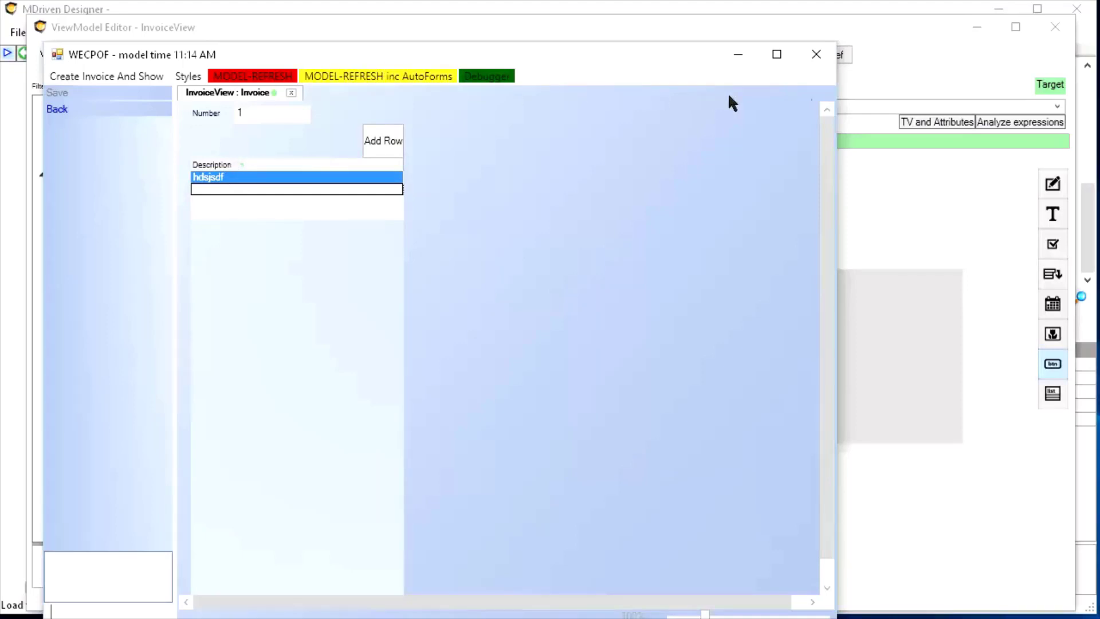
pyautogui.click(816, 54)
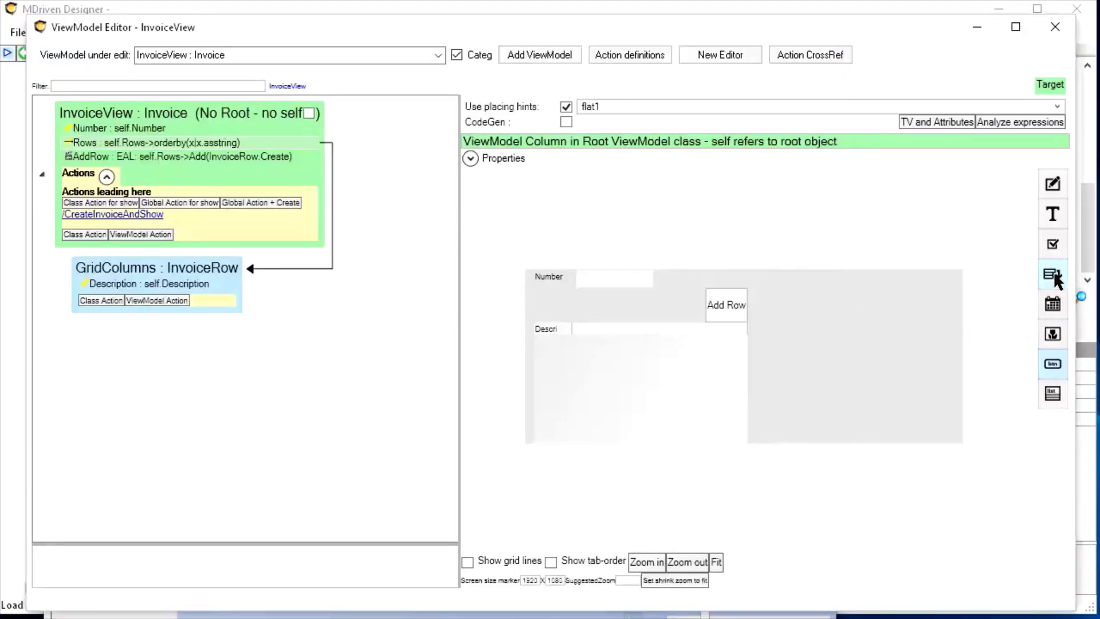
# Place a text box, a static text and a check box beside the rows grid in InvoiceView
pyautogui.click(1053, 185)
pyautogui.moveTo(853, 296); pyautogui.dragTo(913, 305)
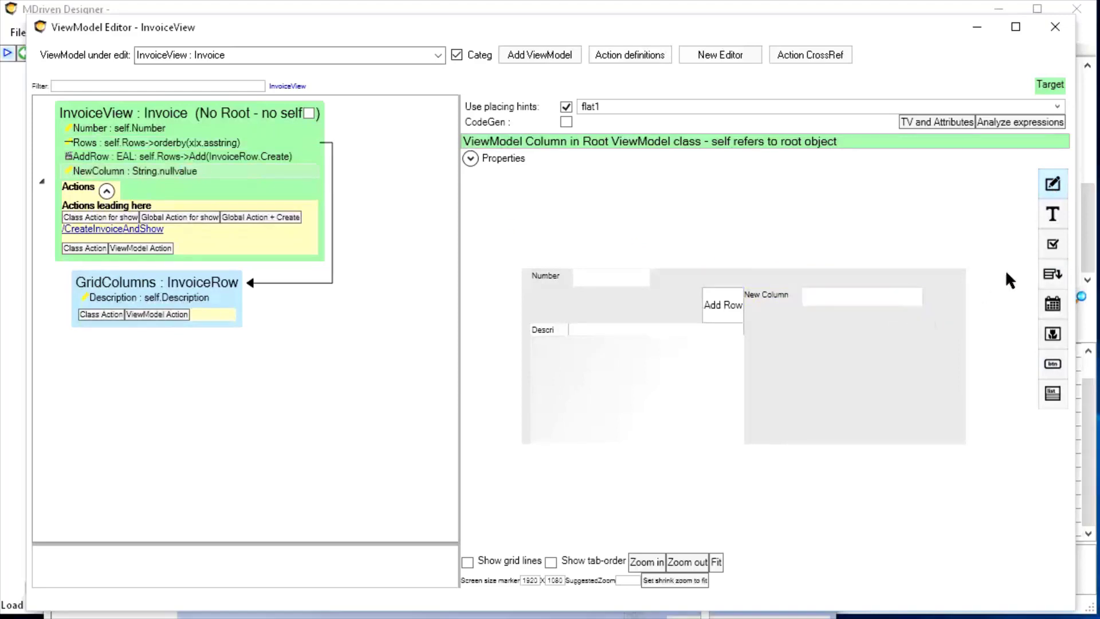
pyautogui.click(1053, 214)
pyautogui.moveTo(803, 316); pyautogui.dragTo(923, 323)
pyautogui.click(1057, 247)
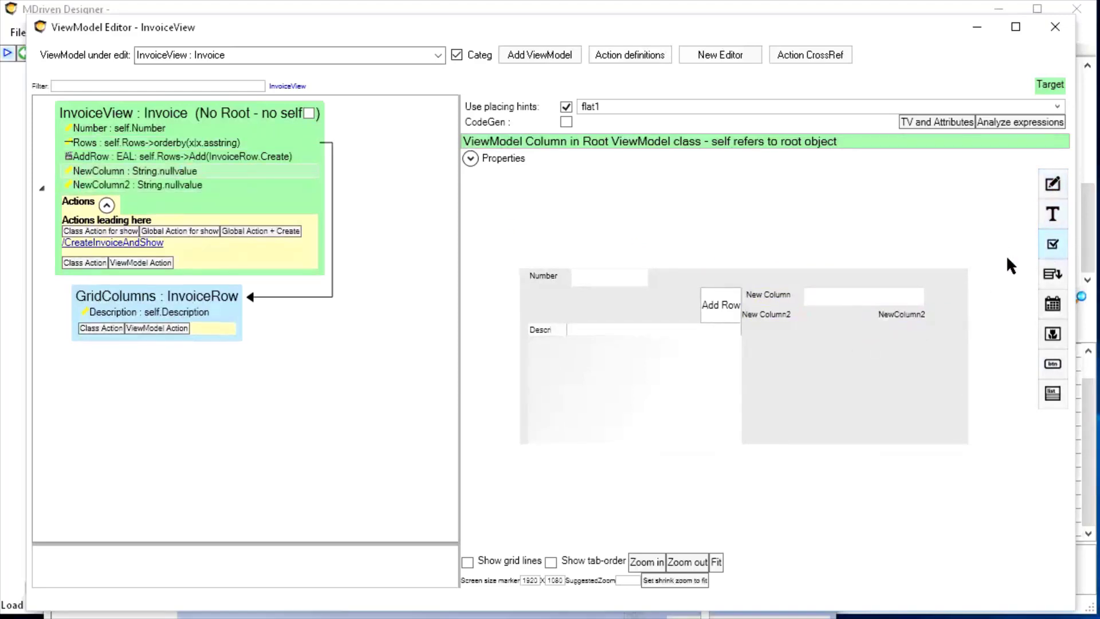
pyautogui.moveTo(802, 330); pyautogui.dragTo(930, 350)
# Place a combo box, a date picker and an image component below the check box
pyautogui.click(1061, 274)
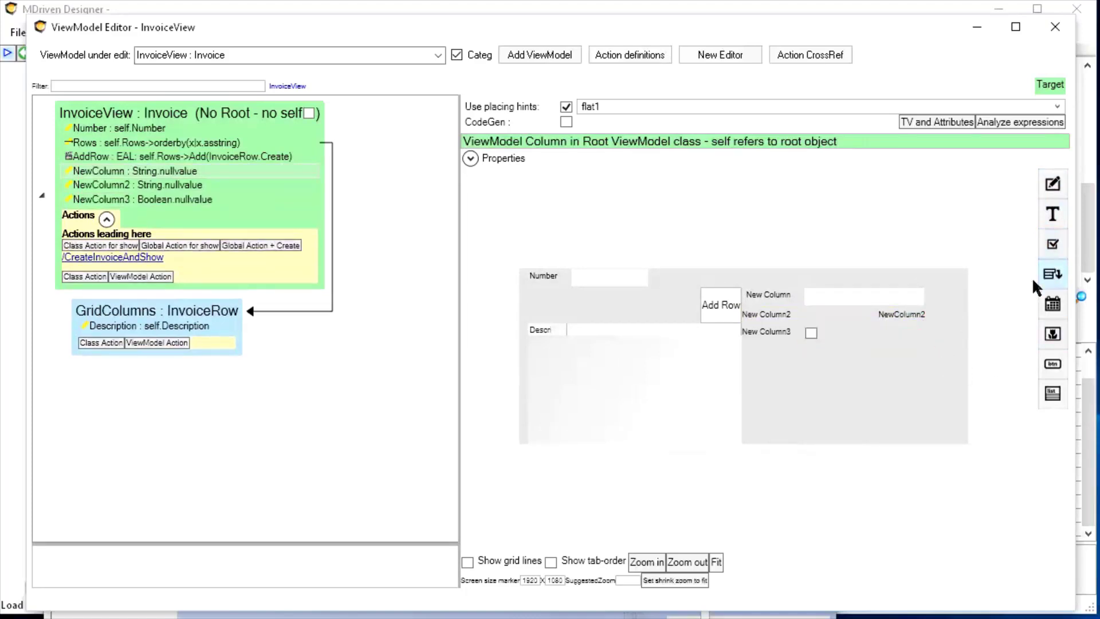
pyautogui.moveTo(859, 354); pyautogui.dragTo(926, 358)
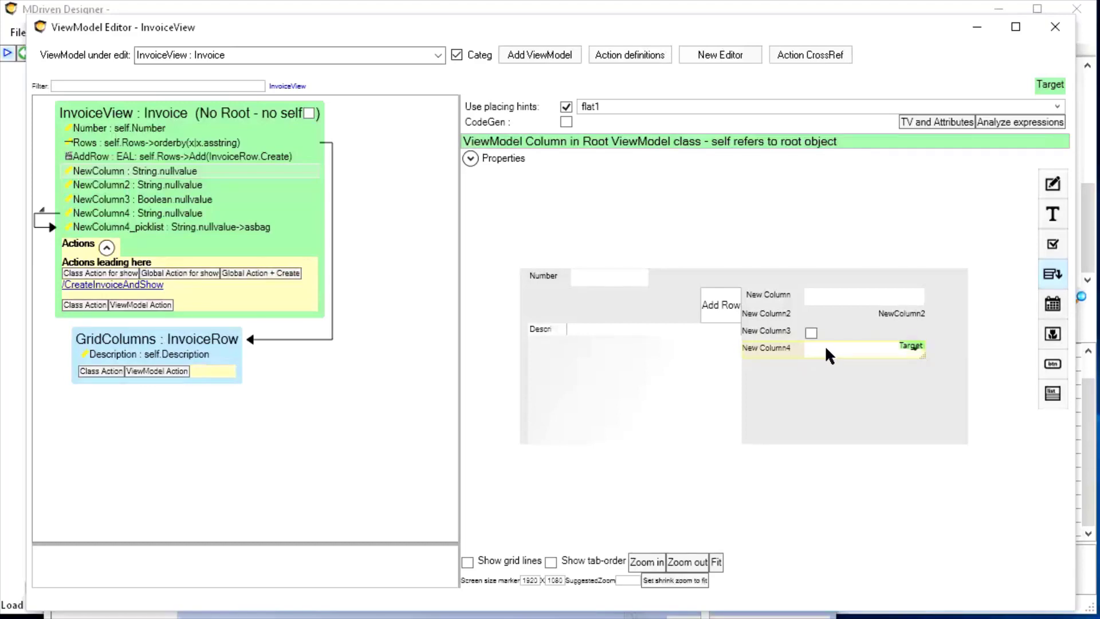
pyautogui.moveTo(826, 342); pyautogui.dragTo(924, 379)
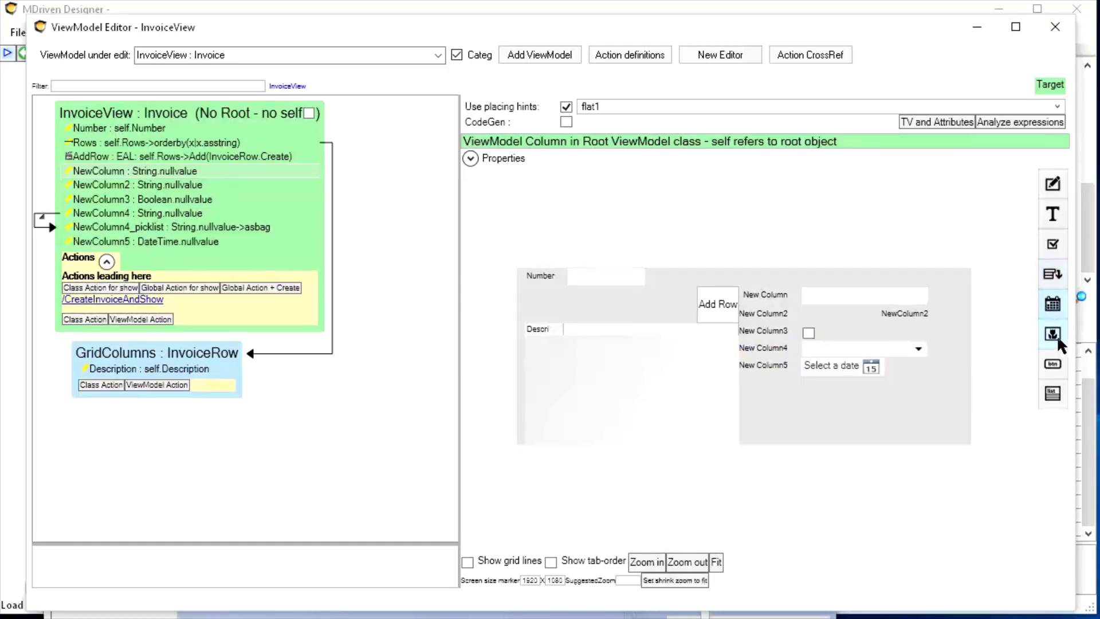
pyautogui.moveTo(805, 391); pyautogui.dragTo(922, 430)
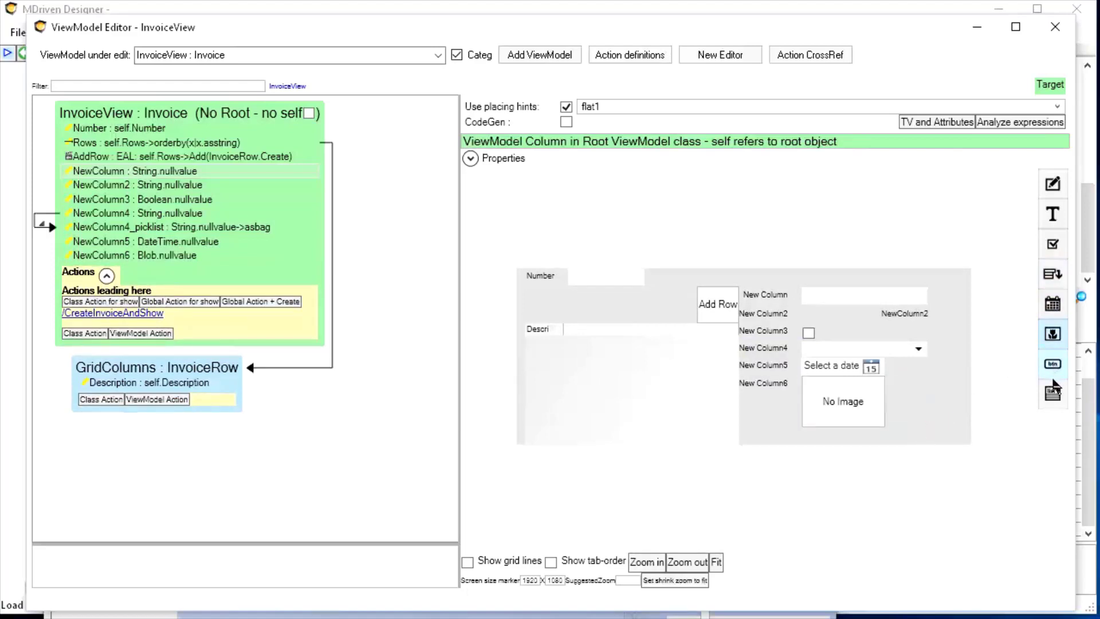
# From the target settings of the NewColumn4 combo box, create a new class named InvoiceType
pyautogui.moveTo(1052, 391); pyautogui.dragTo(914, 351)
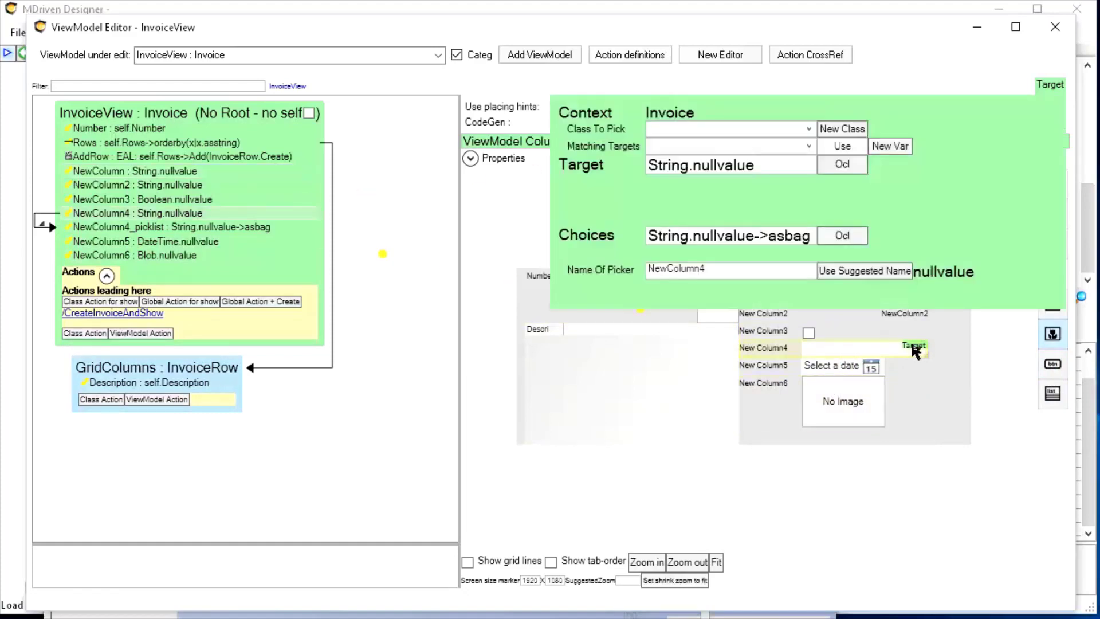
pyautogui.click(666, 129)
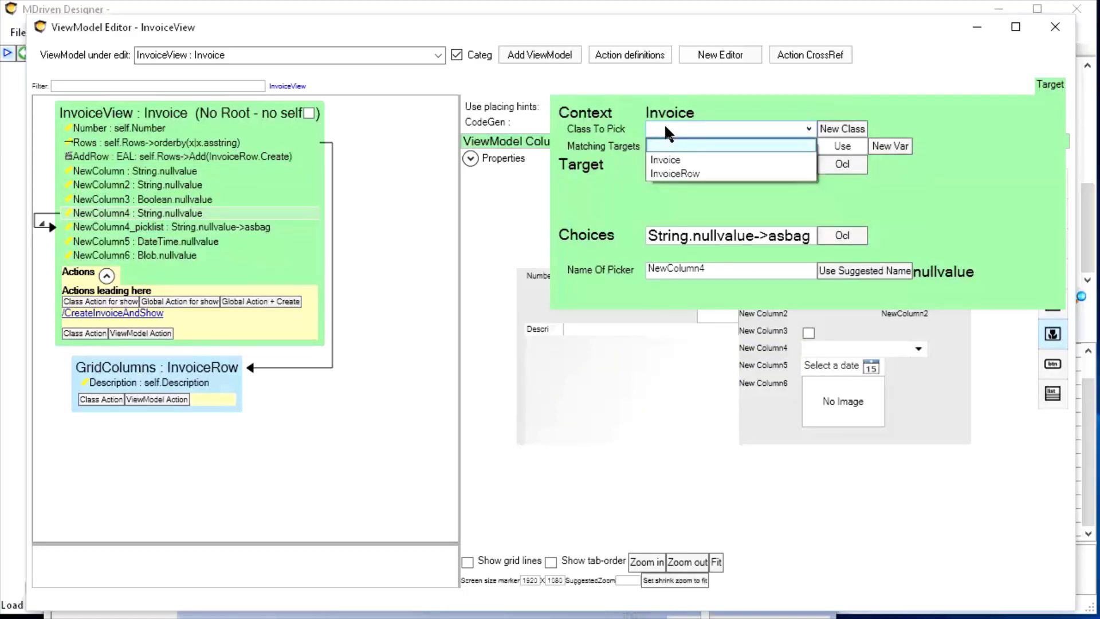
pyautogui.click(666, 128)
pyautogui.click(840, 128)
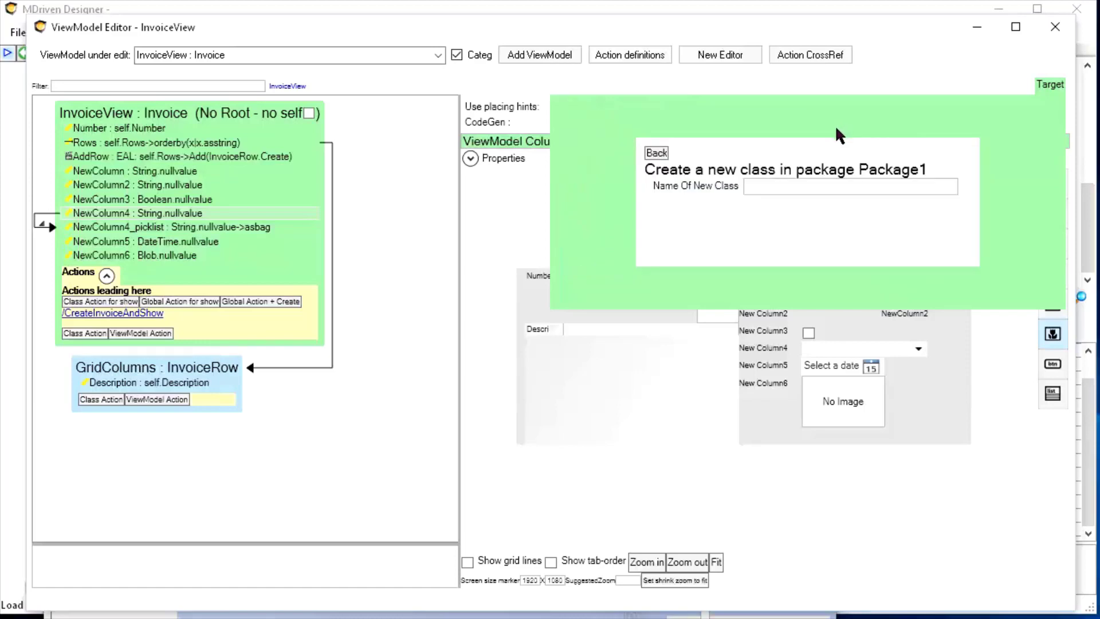
pyautogui.click(769, 178)
pyautogui.write('InvoiceType')
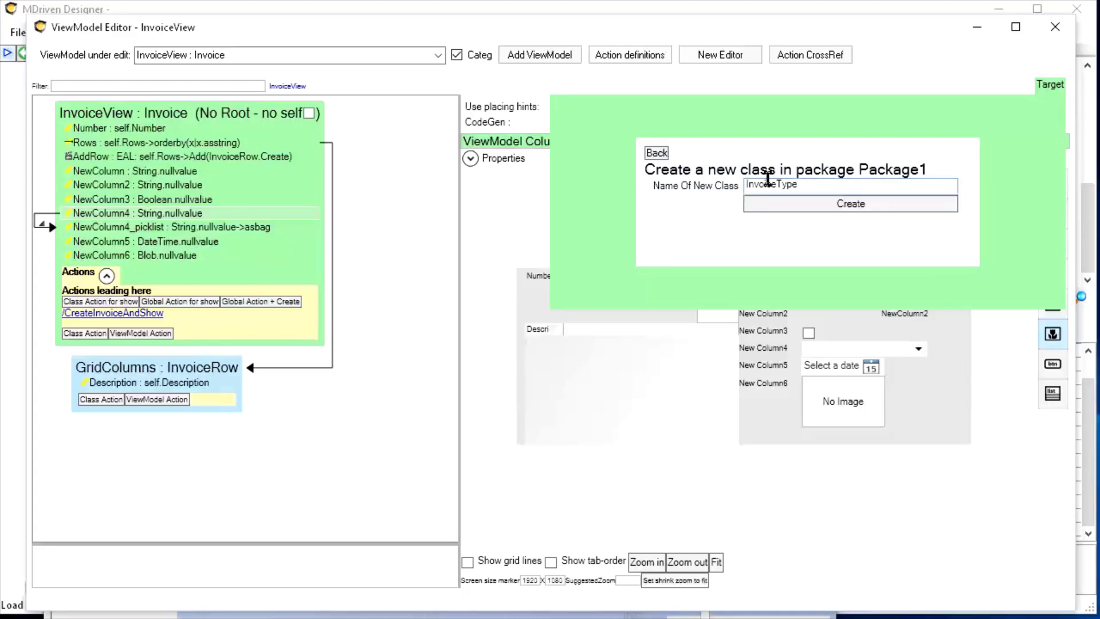
pyautogui.click(765, 203)
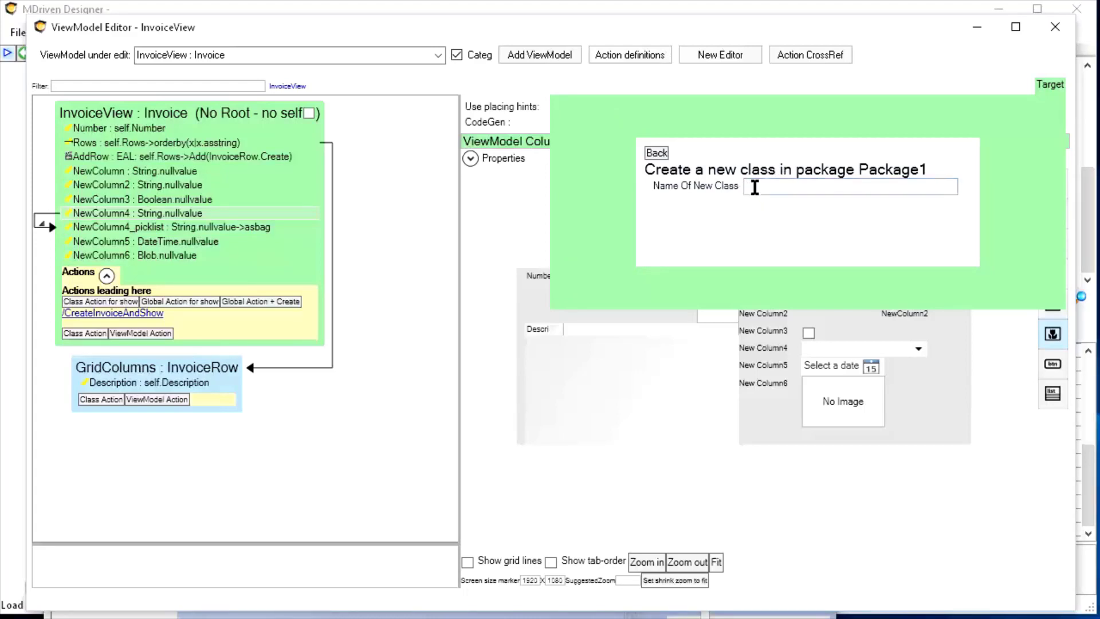
pyautogui.click(656, 152)
# Choose InvoiceType as the class to pick and create an association with InvoiceType on the single end and Invoice on the many end
pyautogui.click(774, 130)
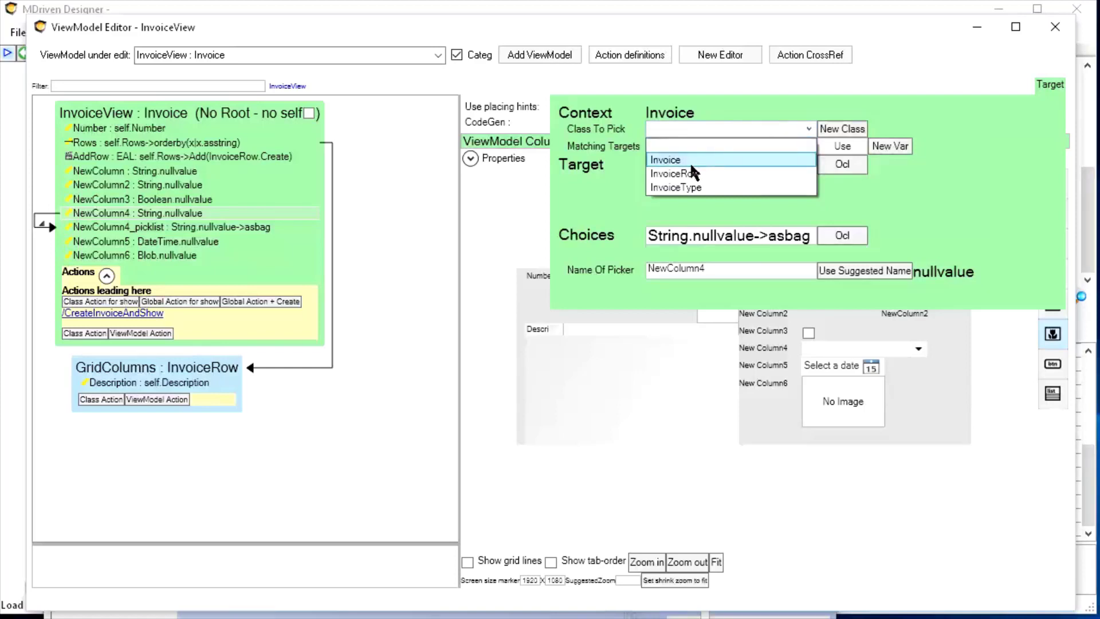
pyautogui.click(677, 187)
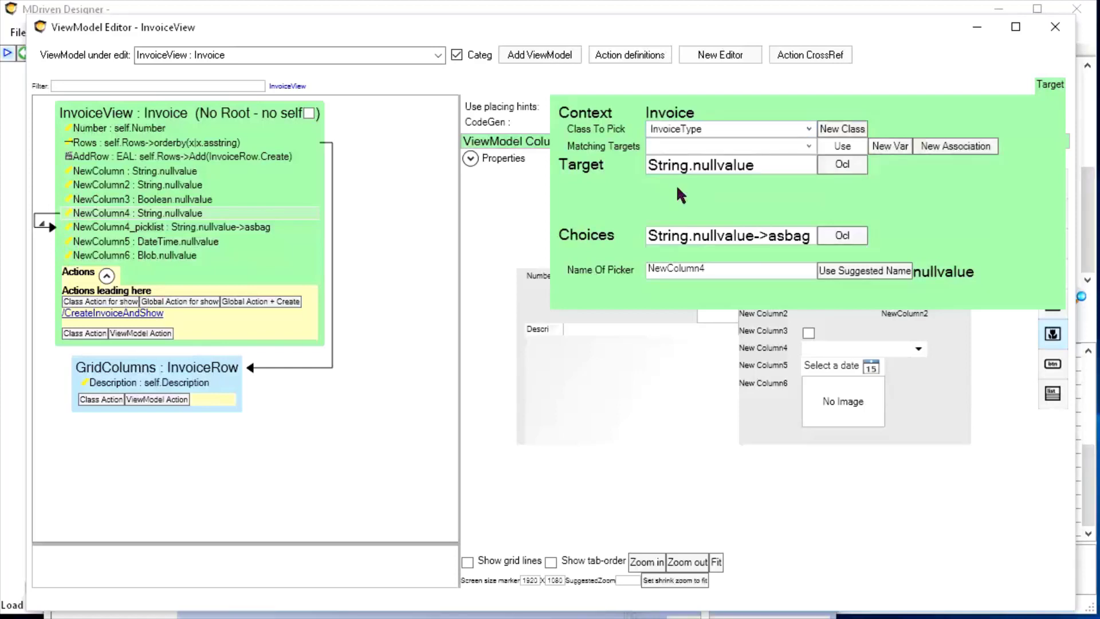
pyautogui.click(721, 149)
pyautogui.click(718, 147)
pyautogui.click(926, 148)
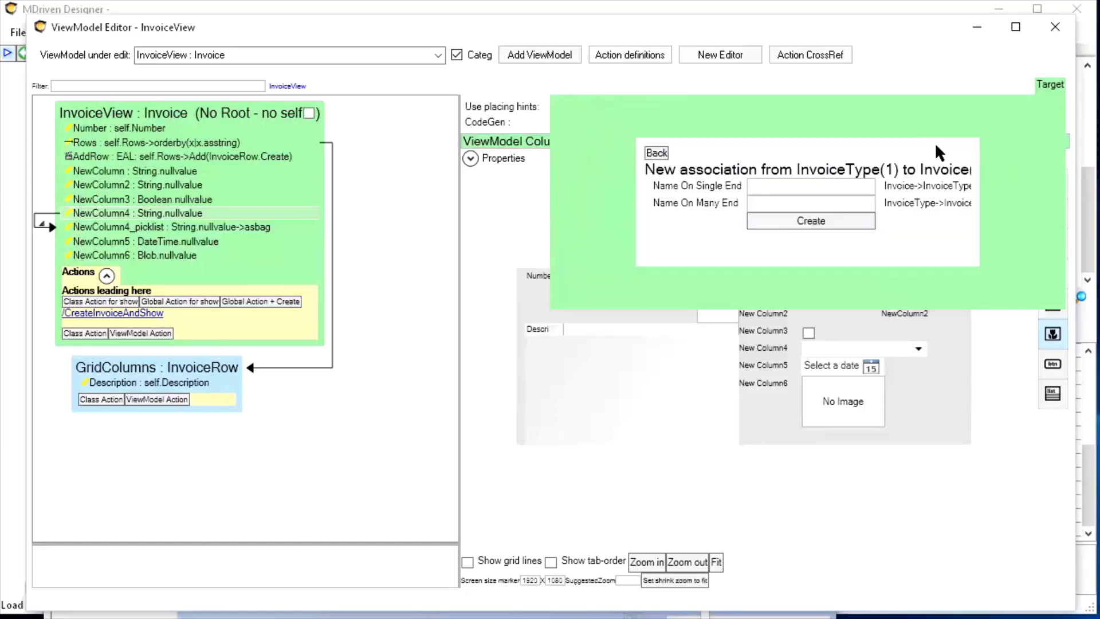
pyautogui.click(767, 185)
pyautogui.click(763, 200)
pyautogui.click(790, 220)
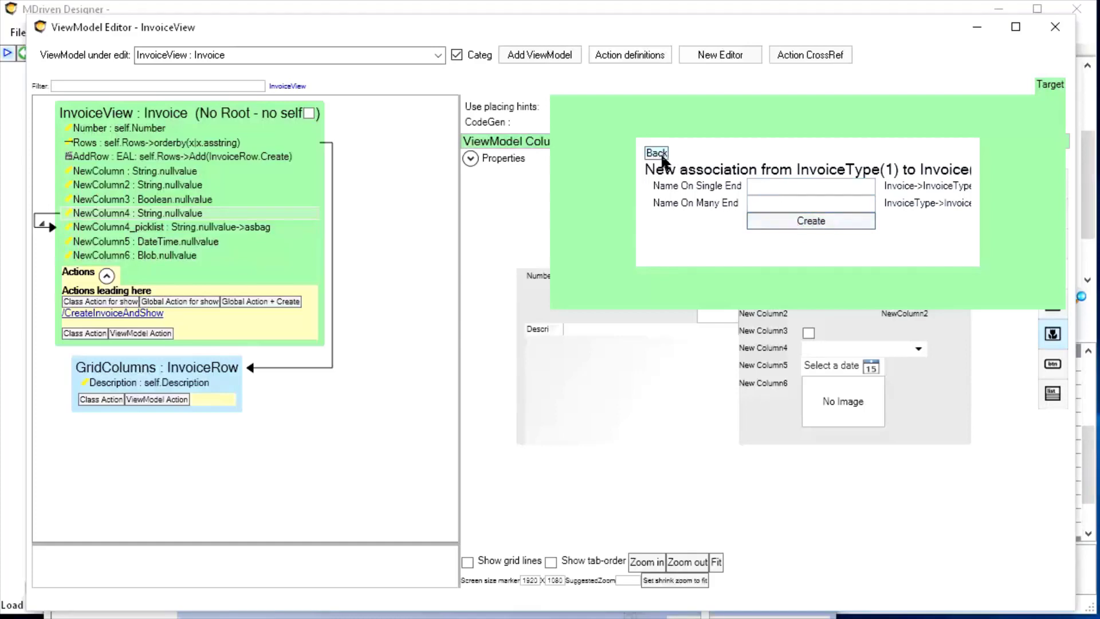
# Set the picker's target expression to self.InvoiceType
pyautogui.click(778, 149)
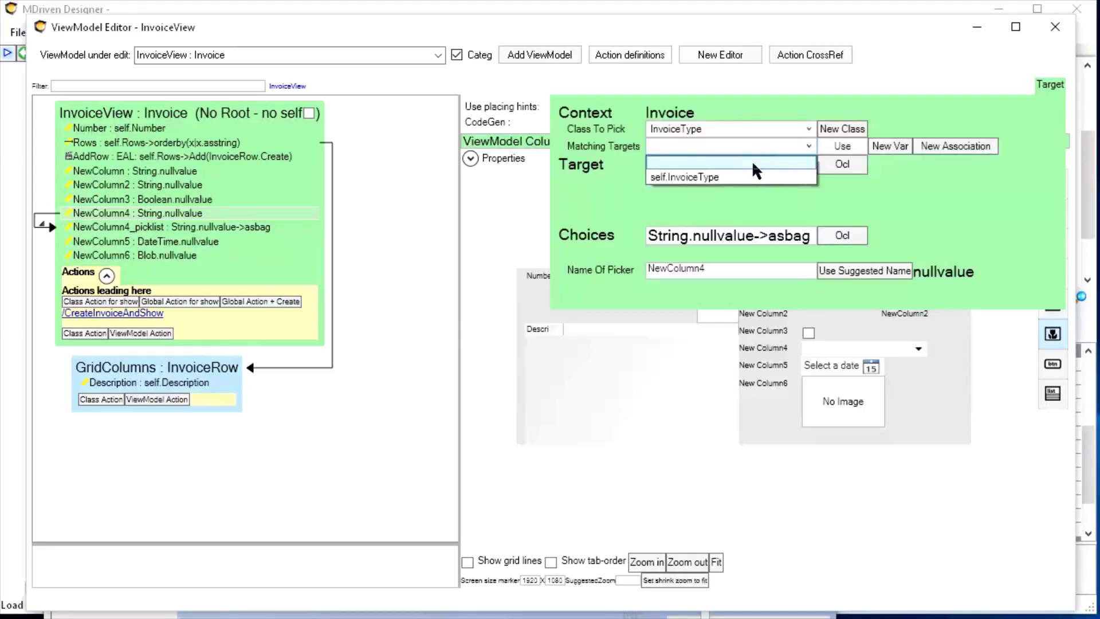
pyautogui.click(721, 172)
pyautogui.click(850, 146)
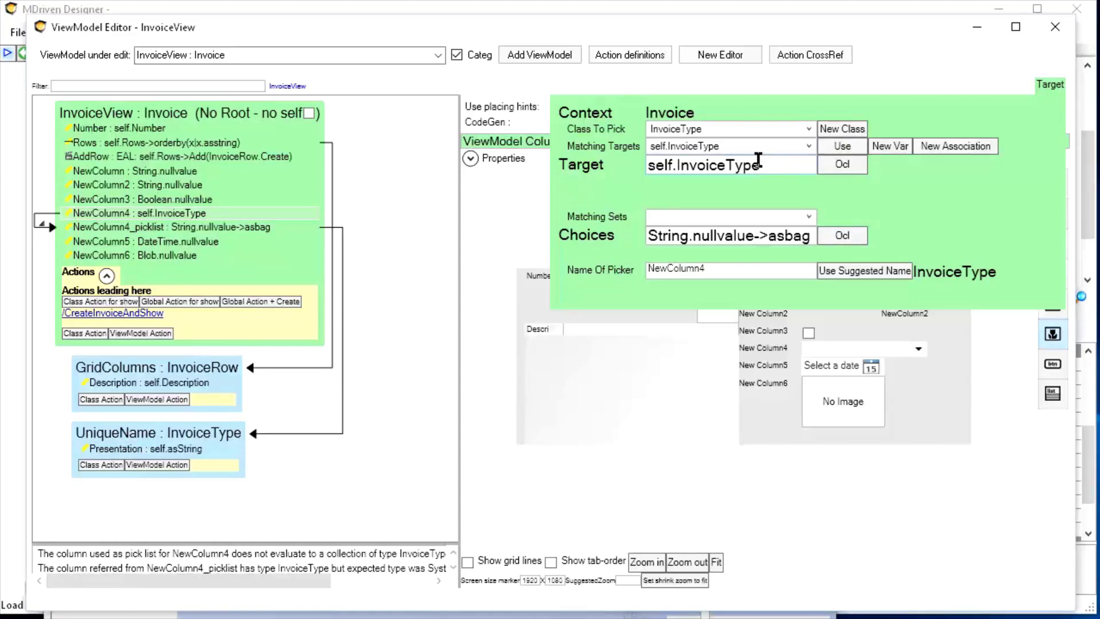
# Use InvoiceType.allinstances->orderby(x|x.asstring) as the picker's choices and give the picker the suggested name InvoiceType
pyautogui.click(682, 211)
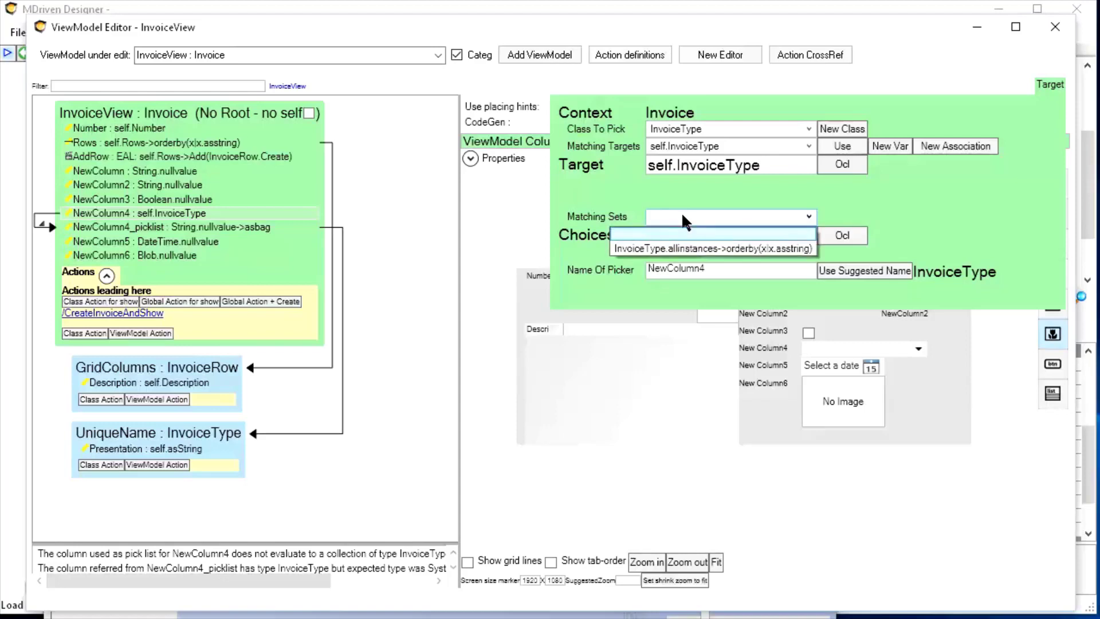
pyautogui.click(682, 249)
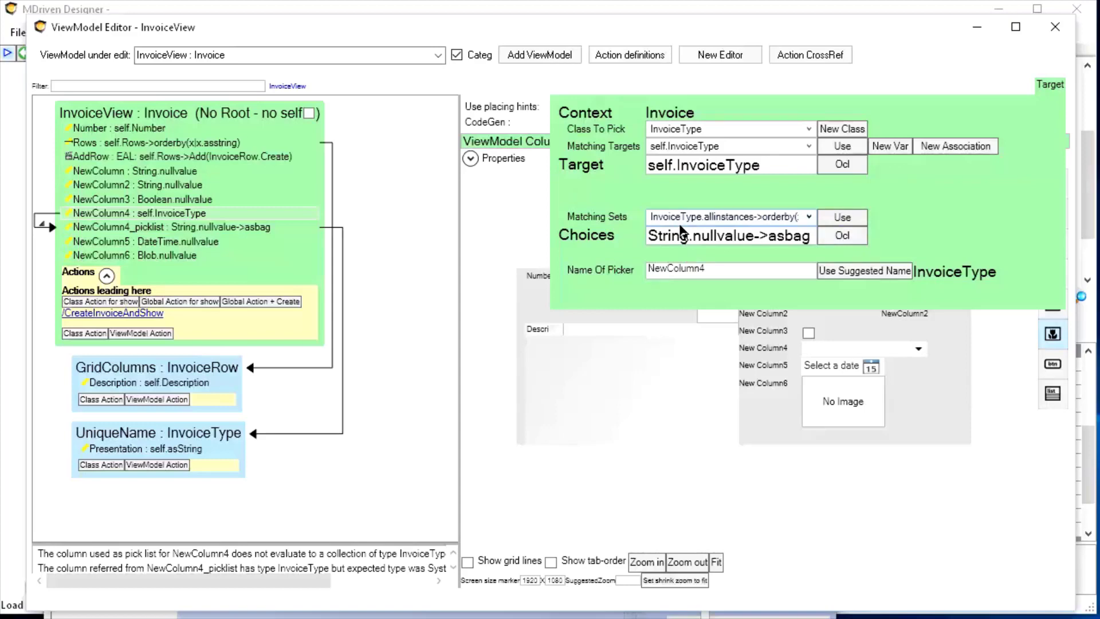
pyautogui.click(846, 213)
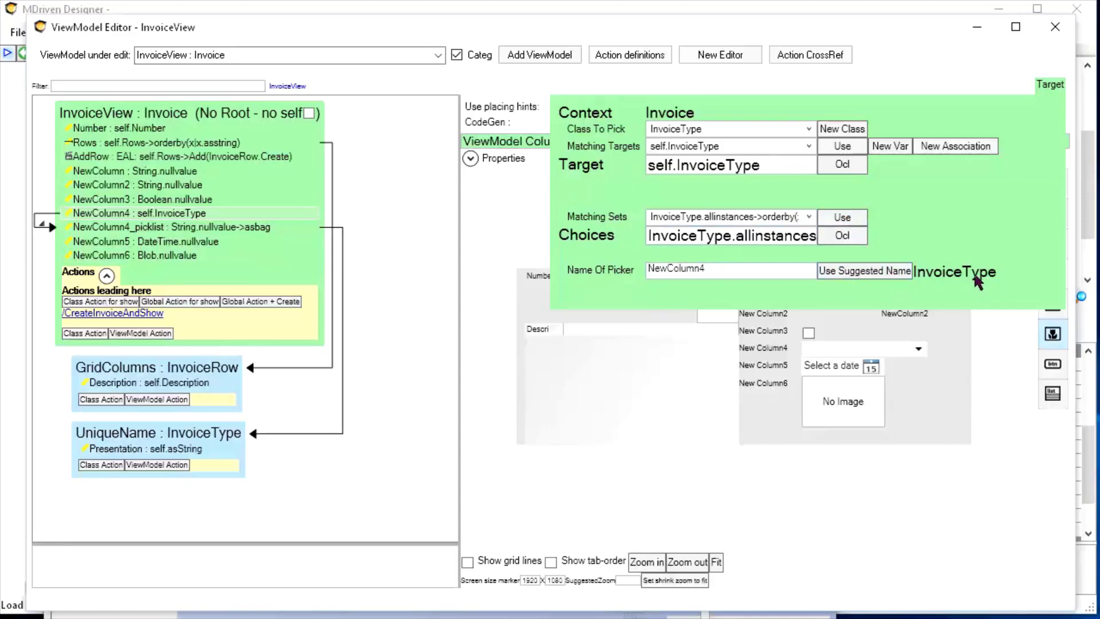
pyautogui.click(856, 273)
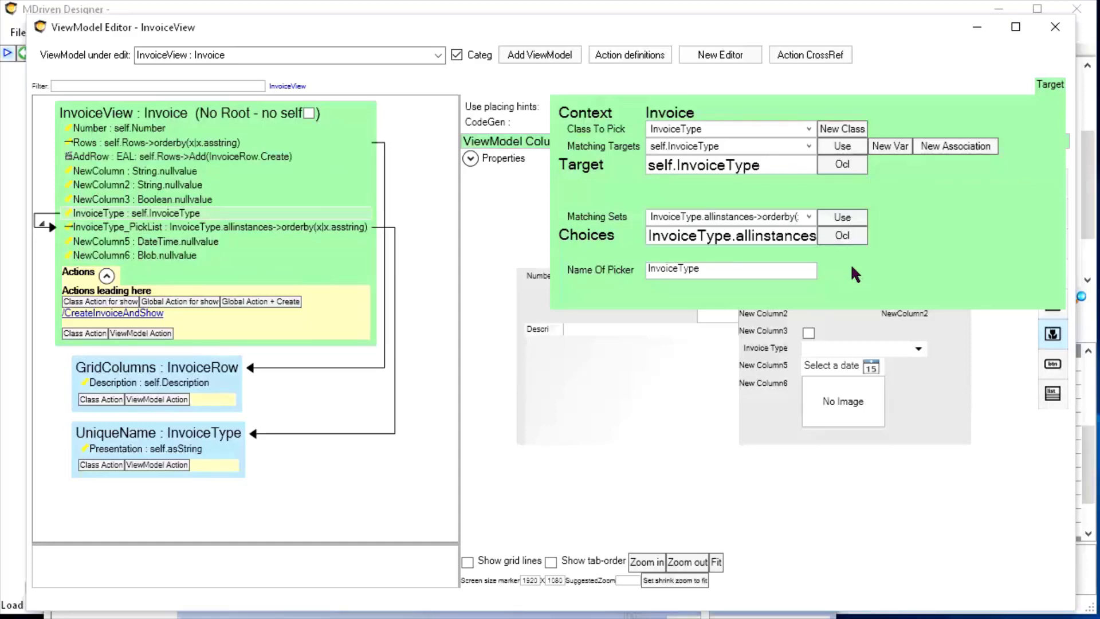
# Switch to the running prototype, refresh the model, create and show an invoice, and check the Invoice Type choices
pyautogui.click(536, 615)
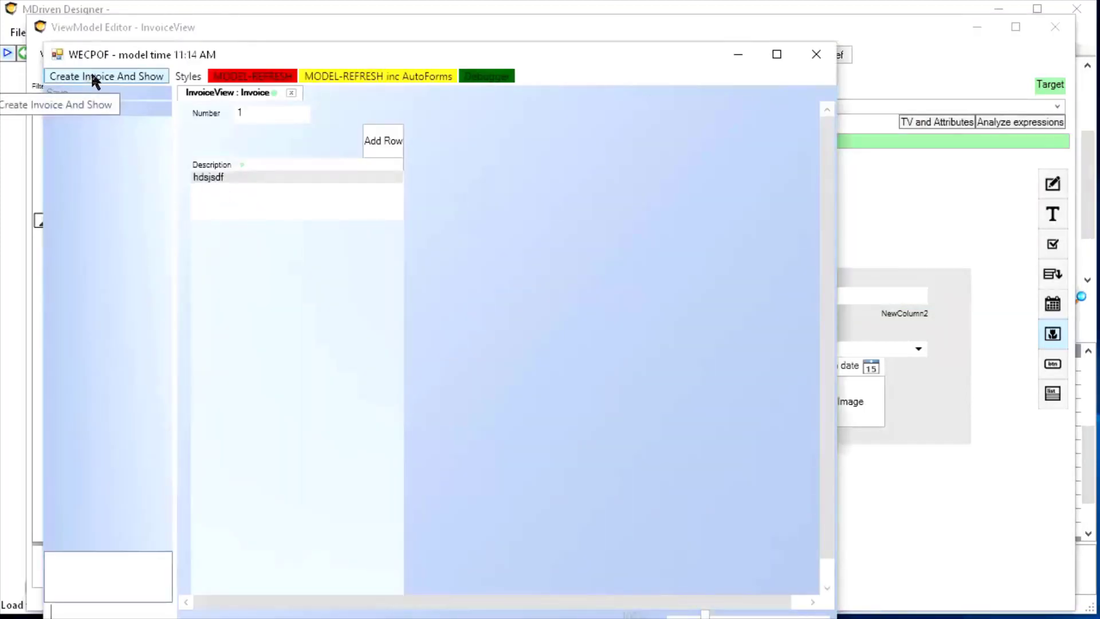
pyautogui.click(263, 76)
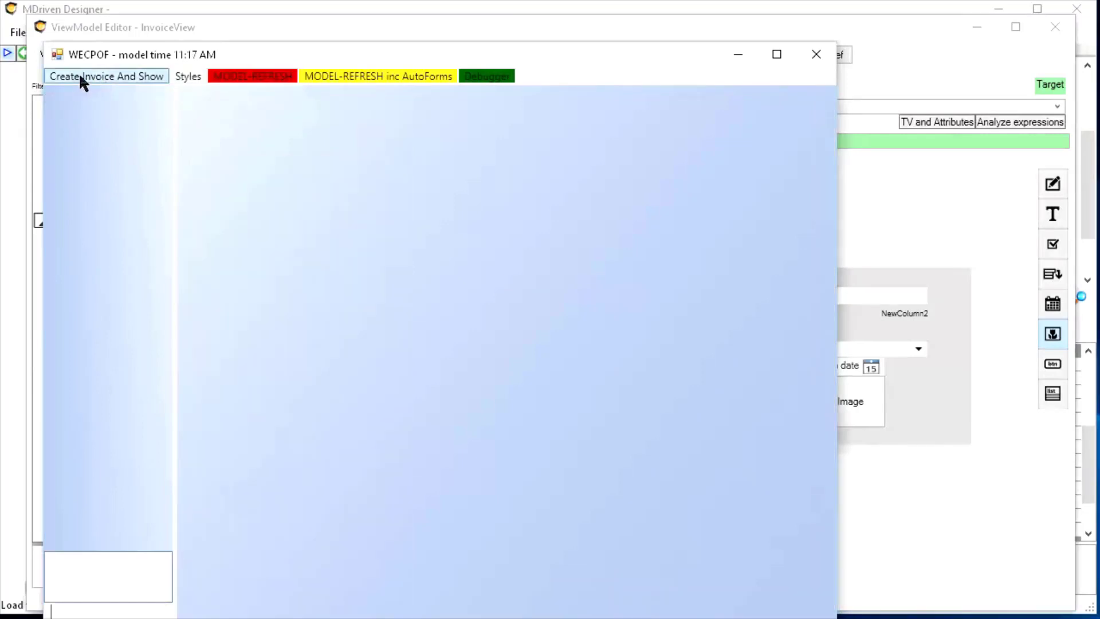
pyautogui.click(81, 75)
pyautogui.click(534, 184)
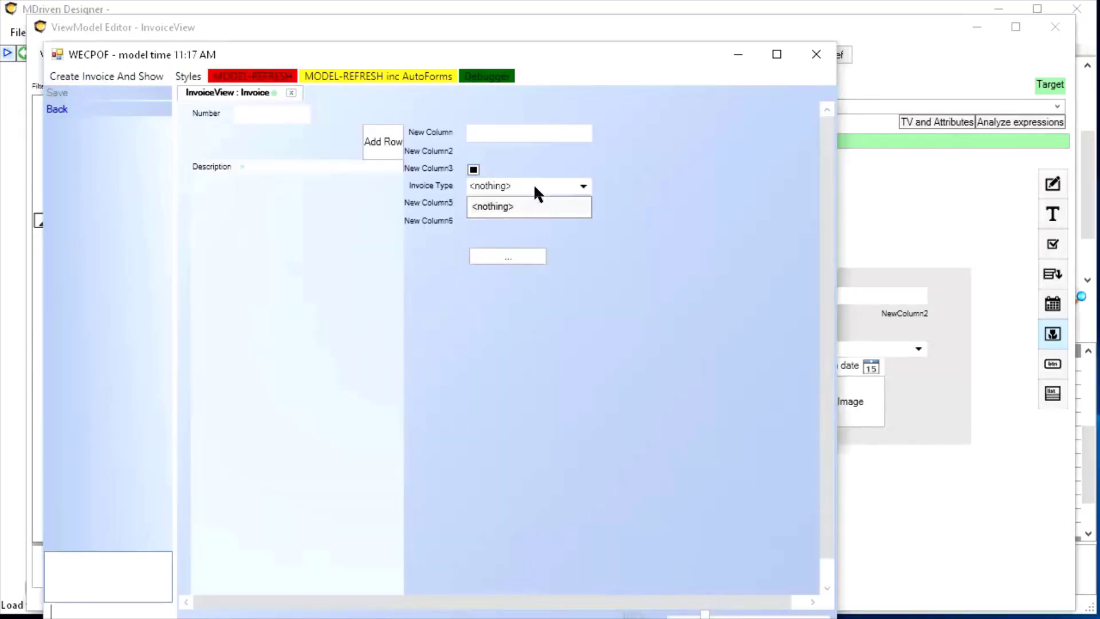
pyautogui.click(532, 184)
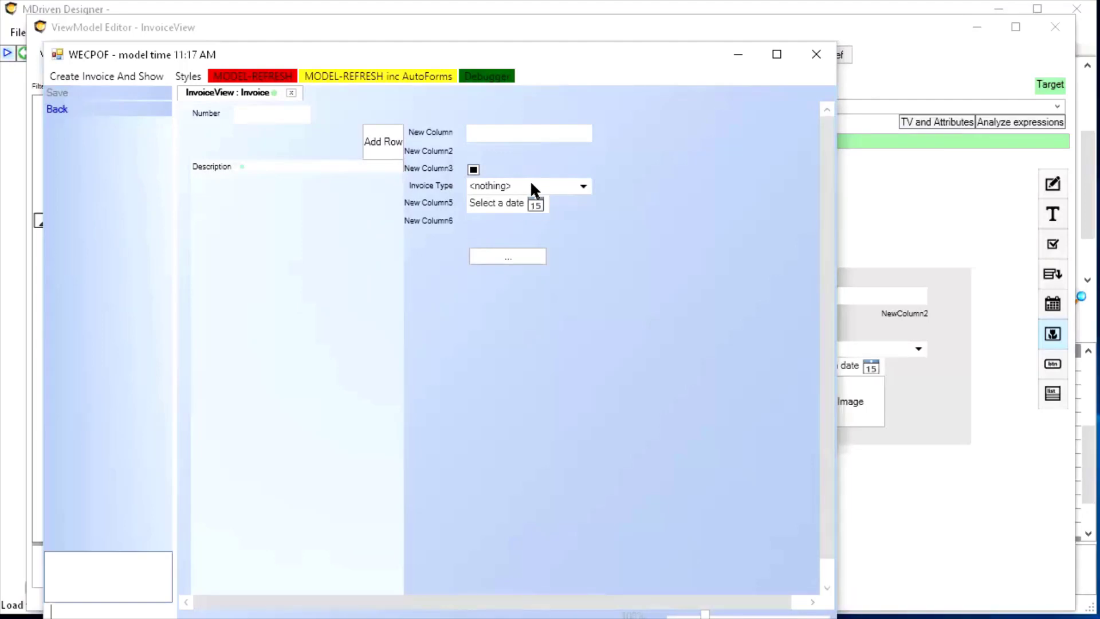
pyautogui.click(531, 185)
pyautogui.click(526, 189)
# Open the prototype's debugger and create three InvoiceType objects by executing action: InvoiceType.Create
pyautogui.click(481, 72)
pyautogui.moveTo(391, 80); pyautogui.dragTo(462, 105)
pyautogui.click(604, 204)
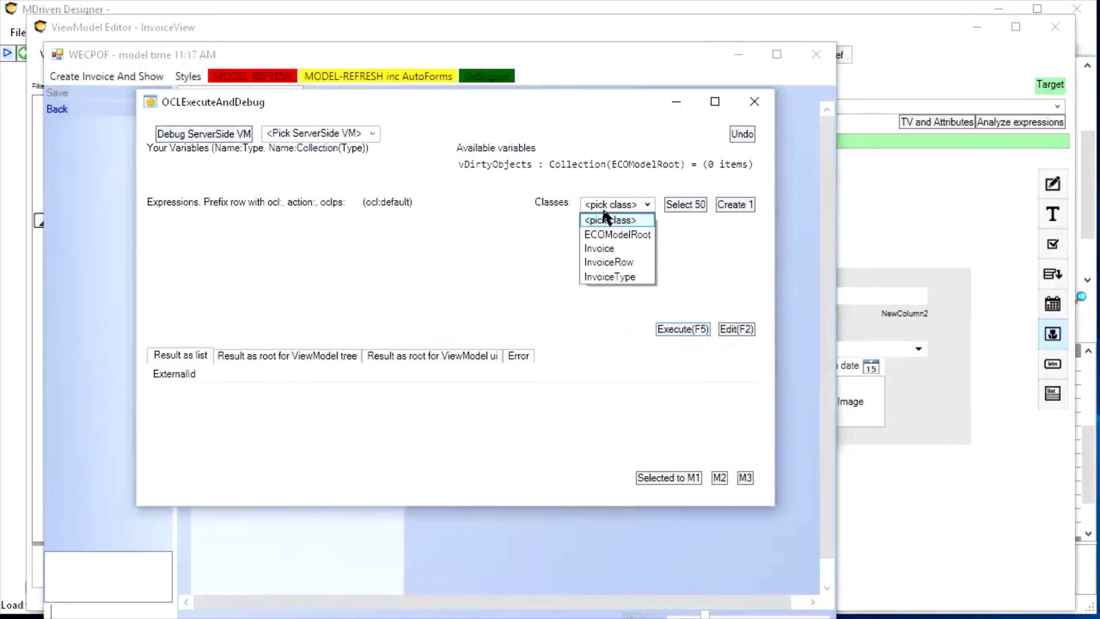
pyautogui.click(605, 277)
pyautogui.click(735, 204)
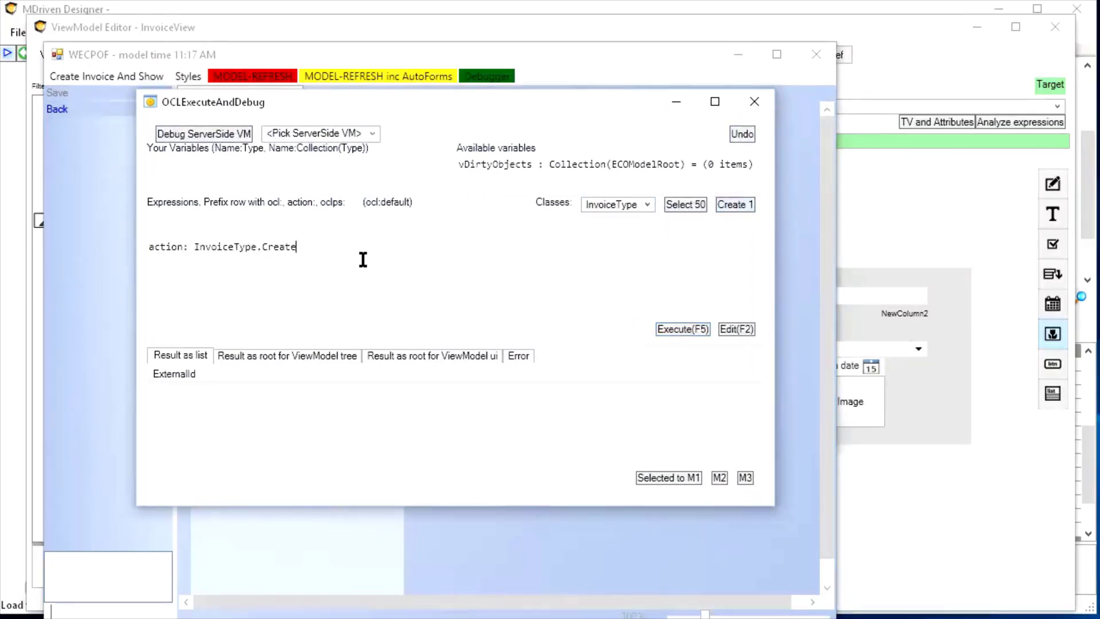
pyautogui.click(673, 324)
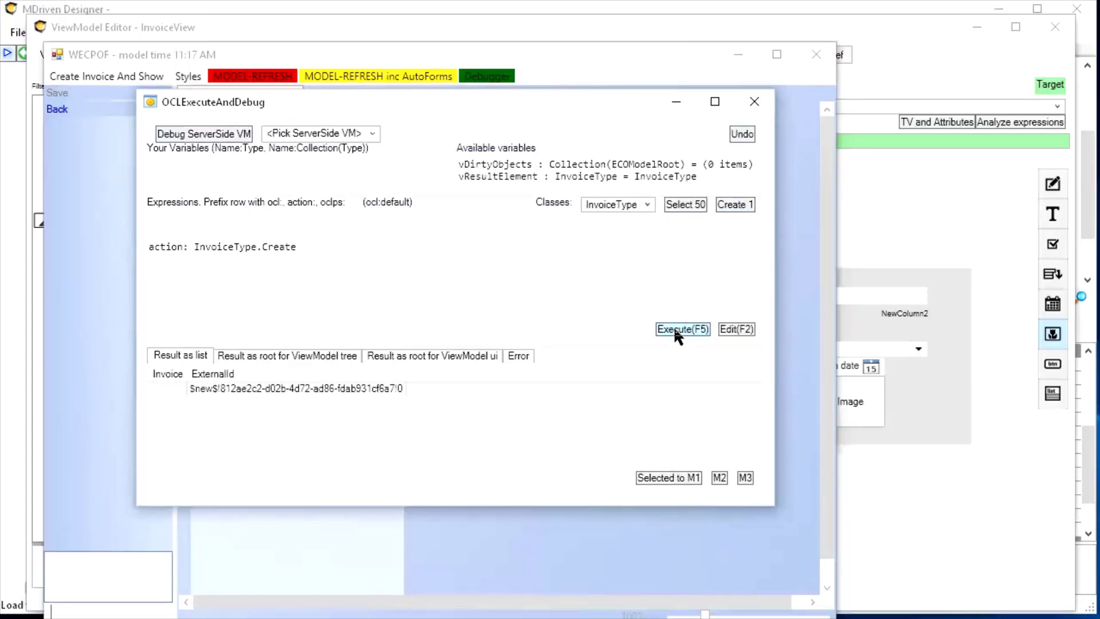
pyautogui.click(672, 327)
pyautogui.click(672, 328)
# Return to the invoice form and select the first InvoiceType object as its Invoice Type
pyautogui.click(789, 175)
pyautogui.click(542, 182)
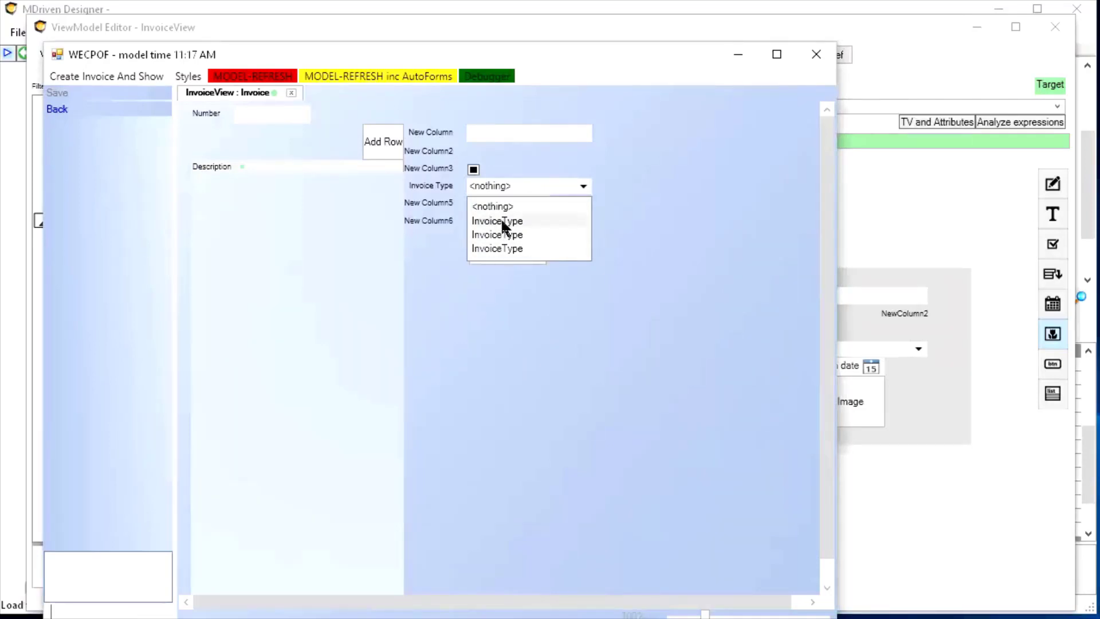
pyautogui.click(501, 220)
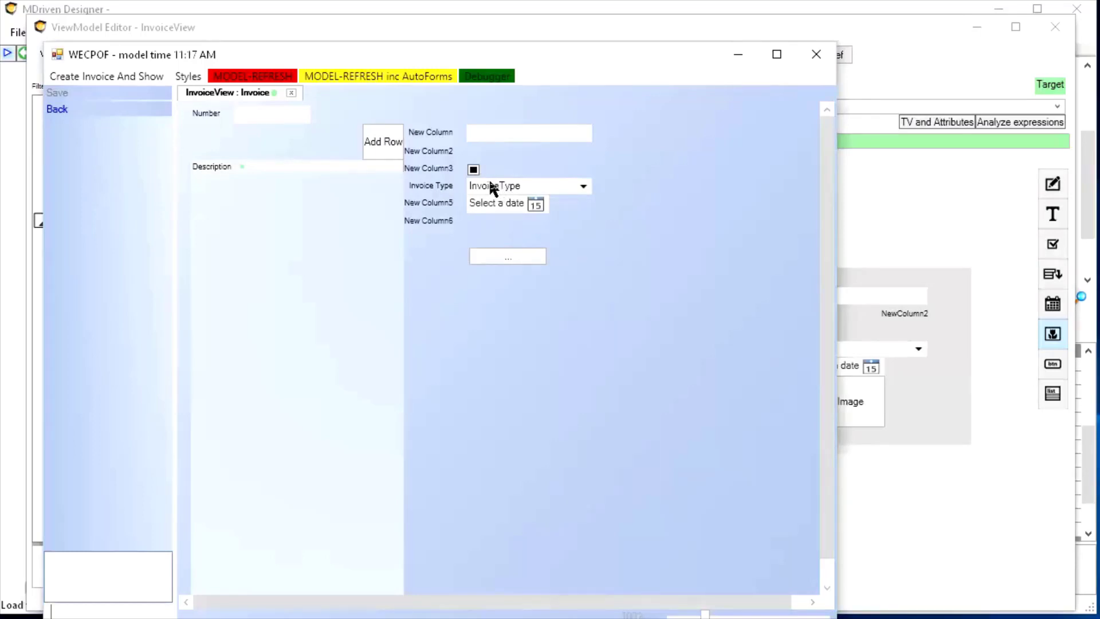
# Return to the ViewModel editor and, from the InvoiceType pick list's Presentation column, add a String attribute Name to the InvoiceType class
pyautogui.click(913, 210)
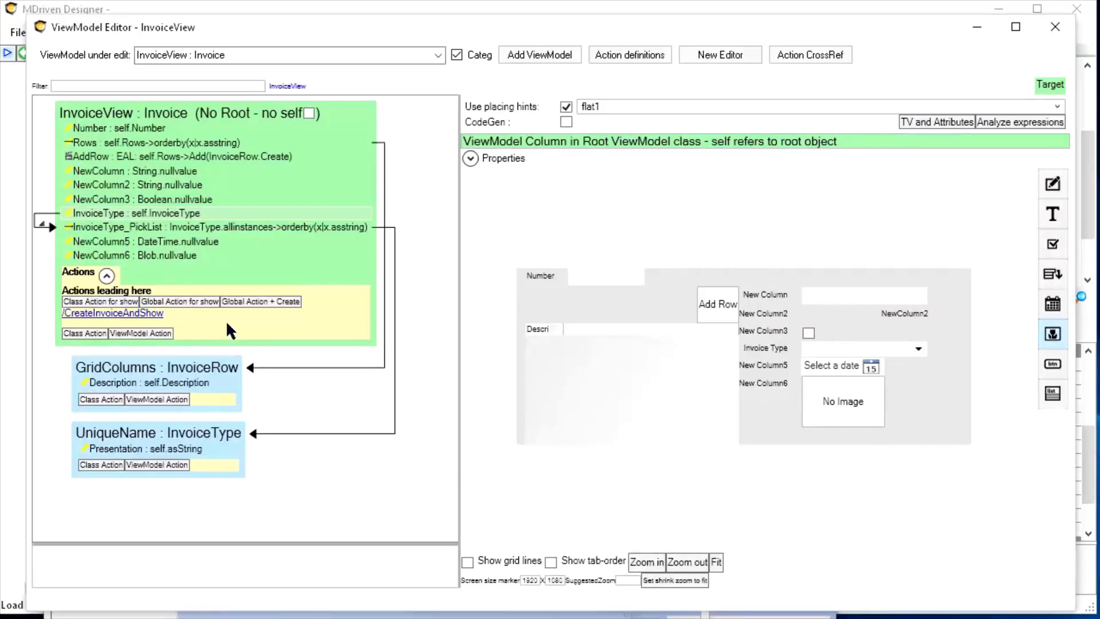
pyautogui.click(113, 450)
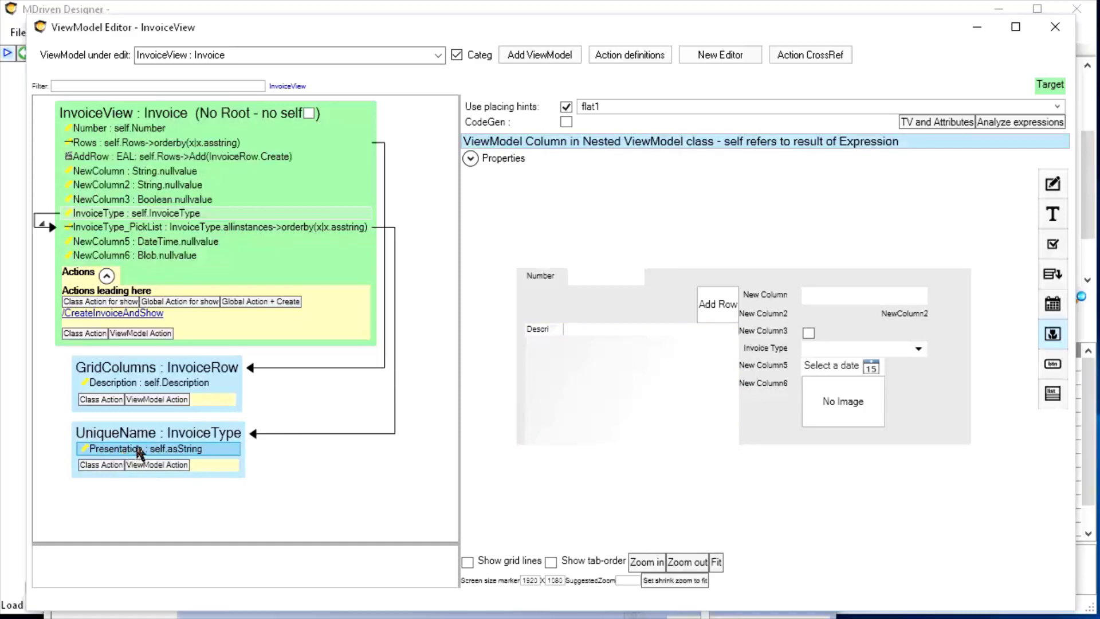
pyautogui.click(1050, 87)
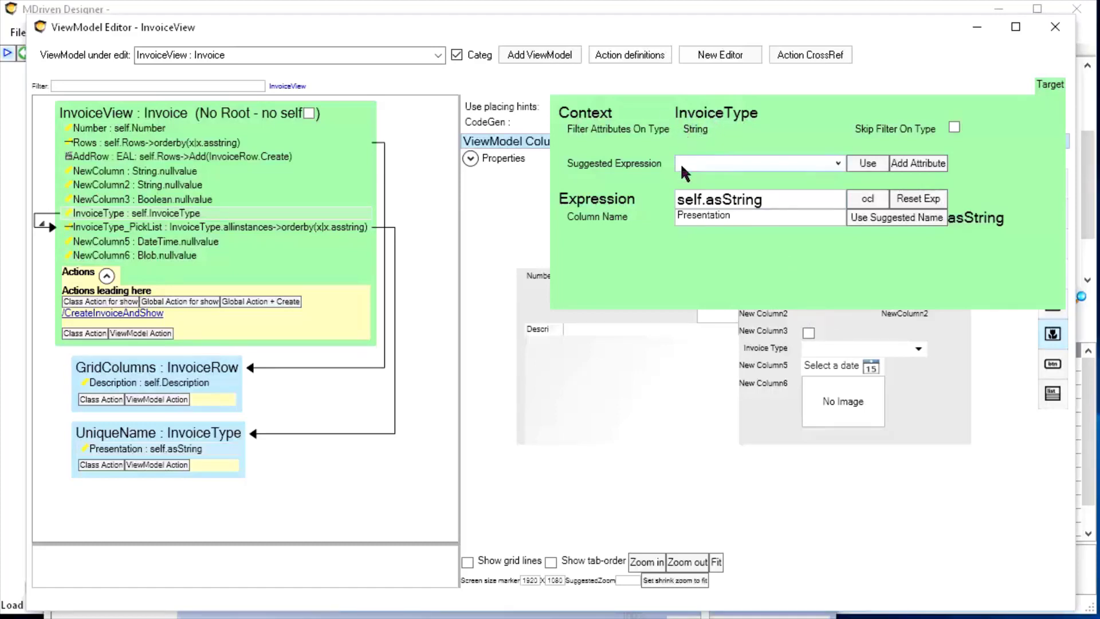
pyautogui.click(736, 158)
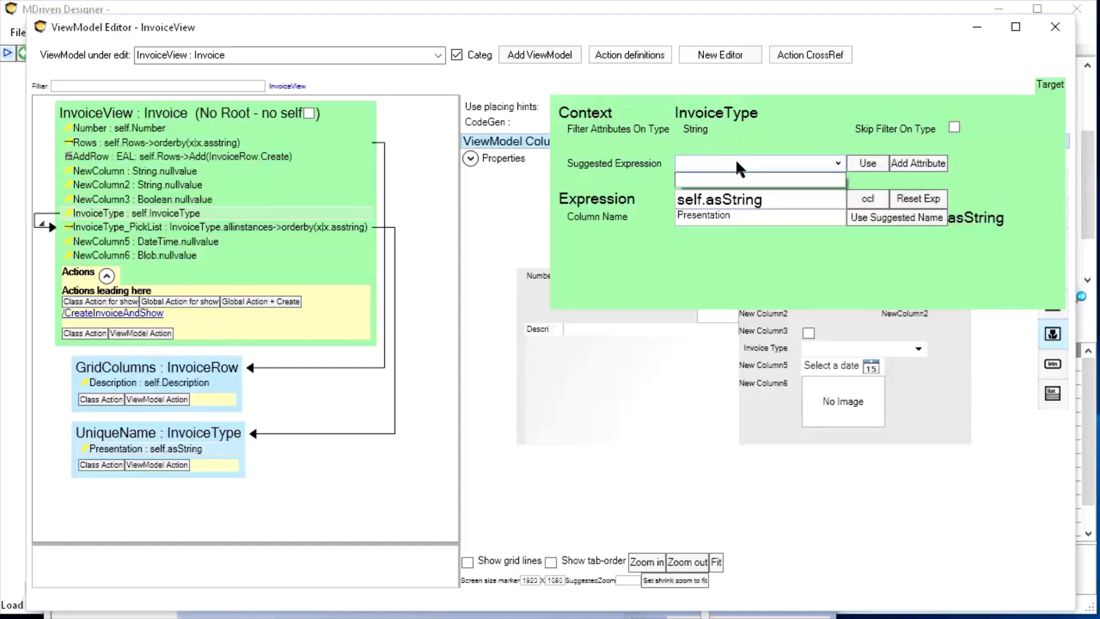
pyautogui.click(743, 164)
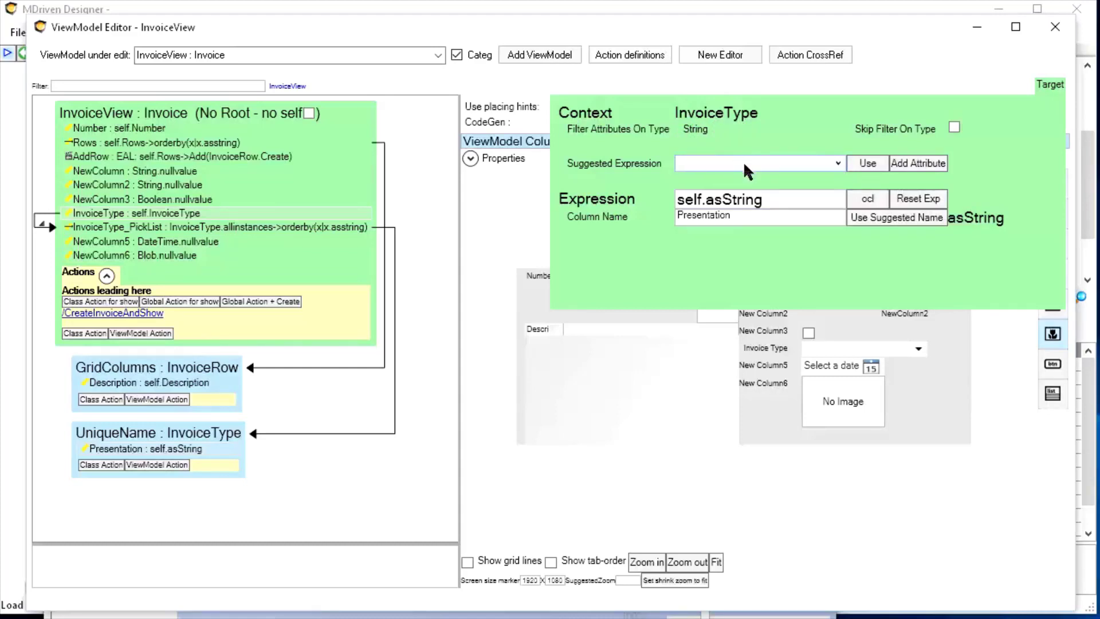
pyautogui.click(908, 163)
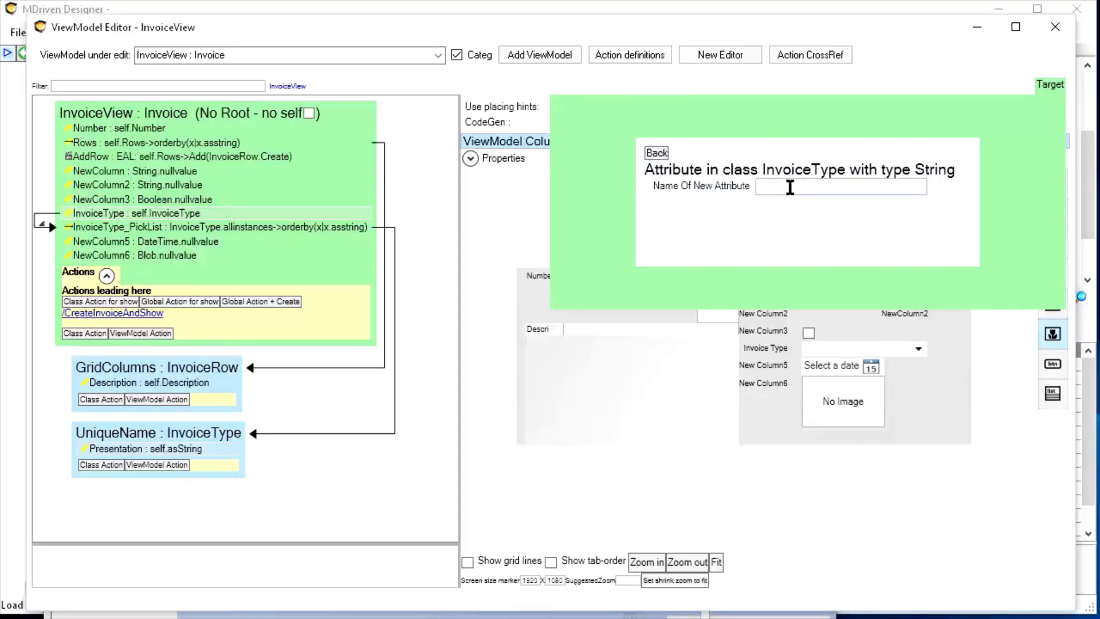
pyautogui.write('Name')
pyautogui.click(792, 203)
# Set the pick list column's expression to self.Name and apply the suggested column name Name
pyautogui.click(791, 165)
pyautogui.click(773, 183)
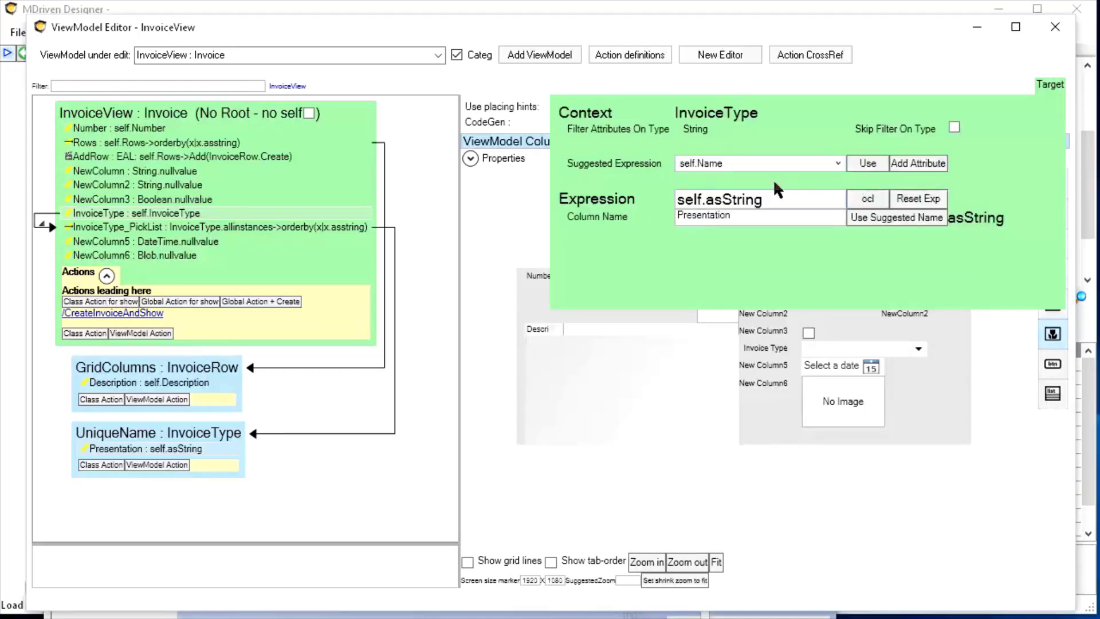
pyautogui.click(872, 162)
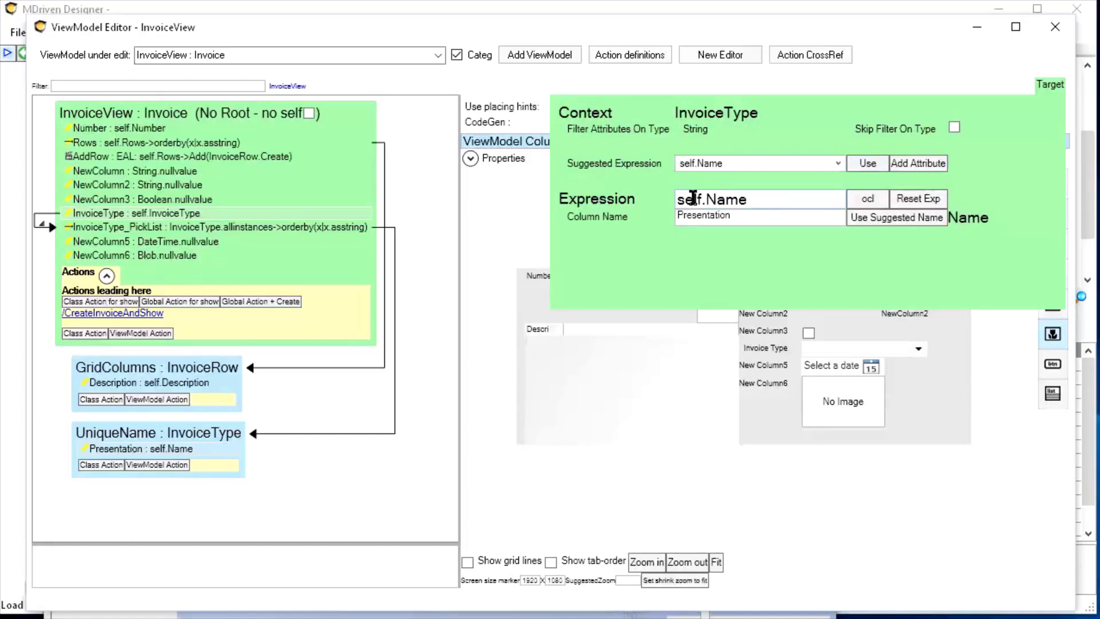
pyautogui.click(898, 219)
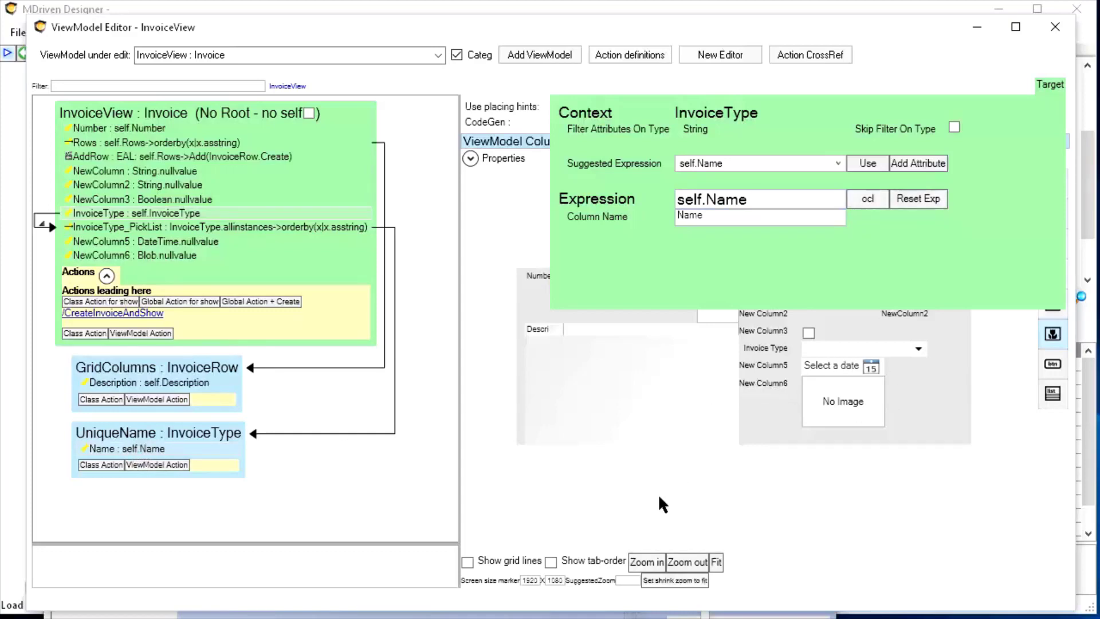
# Switch to the running prototype, refresh the model, create and show a new invoice, and inspect its Invoice Type choices
pyautogui.click(492, 615)
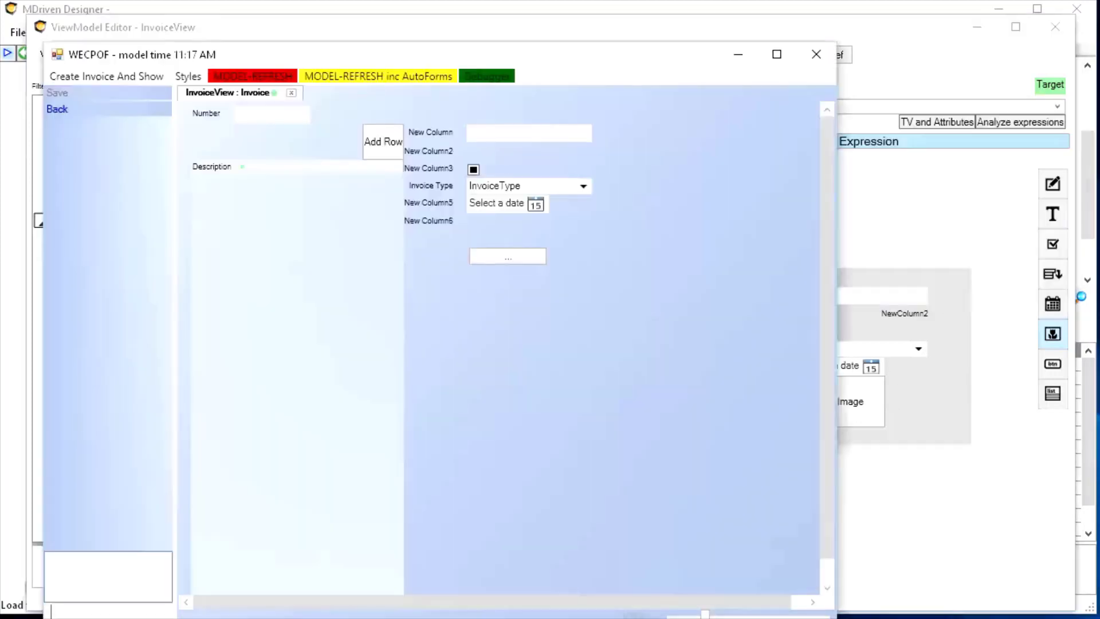
pyautogui.click(250, 76)
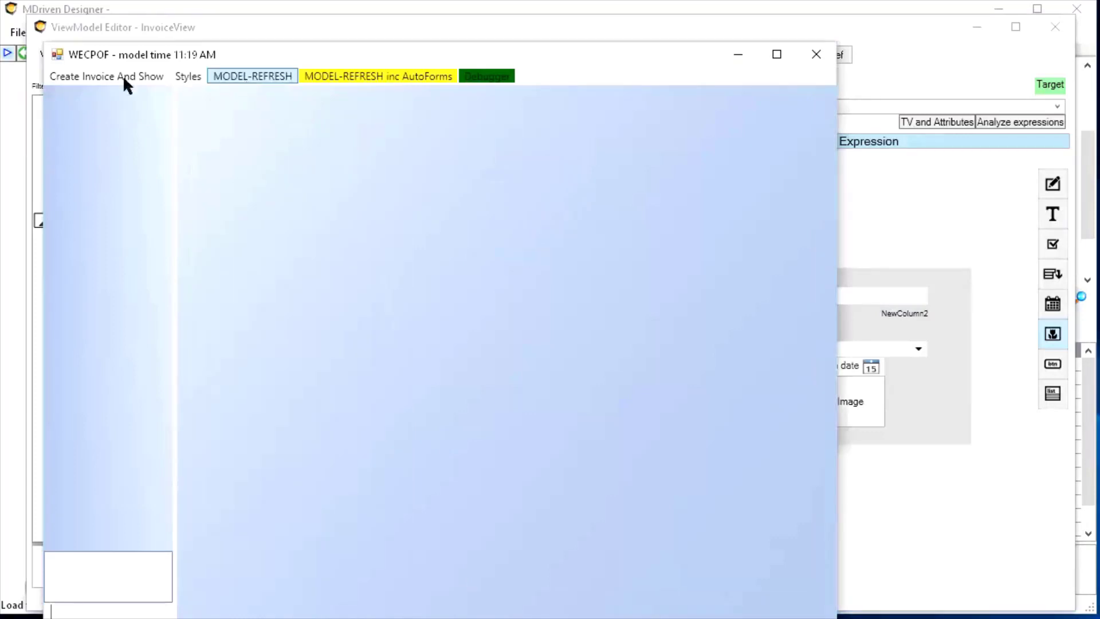
pyautogui.click(81, 73)
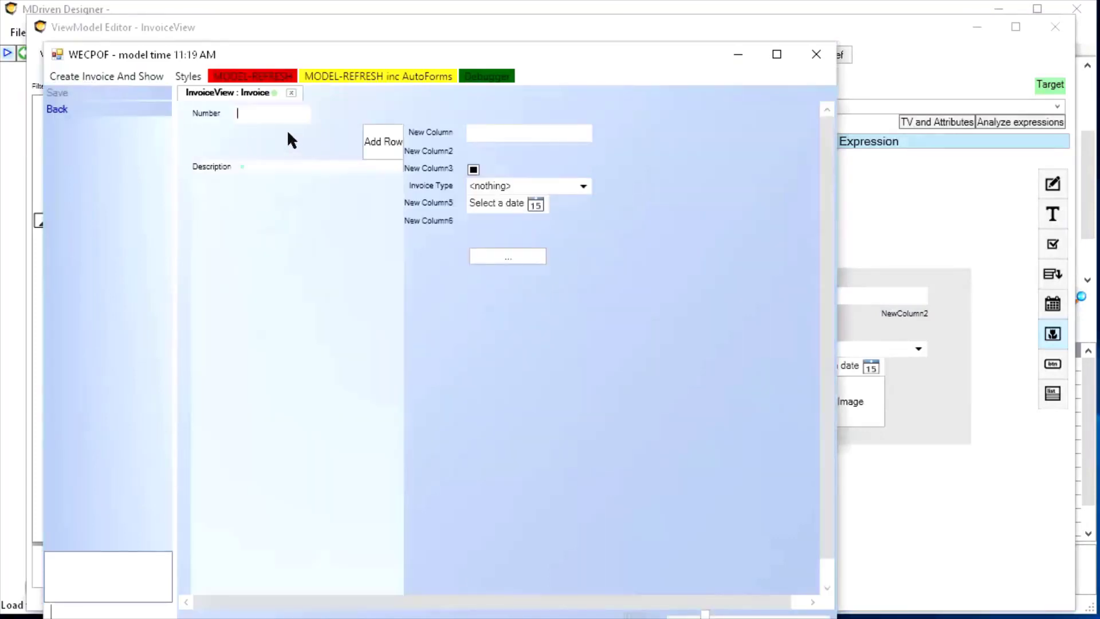
pyautogui.click(513, 185)
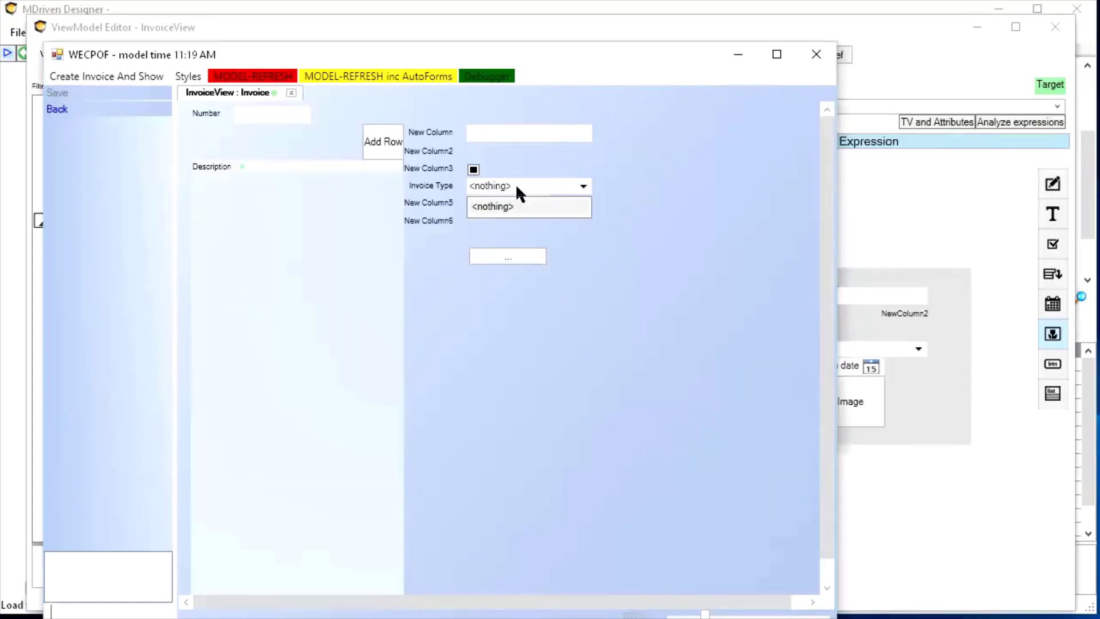
# Open the prototype's debugger and create an InvoiceType object by executing action: InvoiceType.Create
pyautogui.click(487, 76)
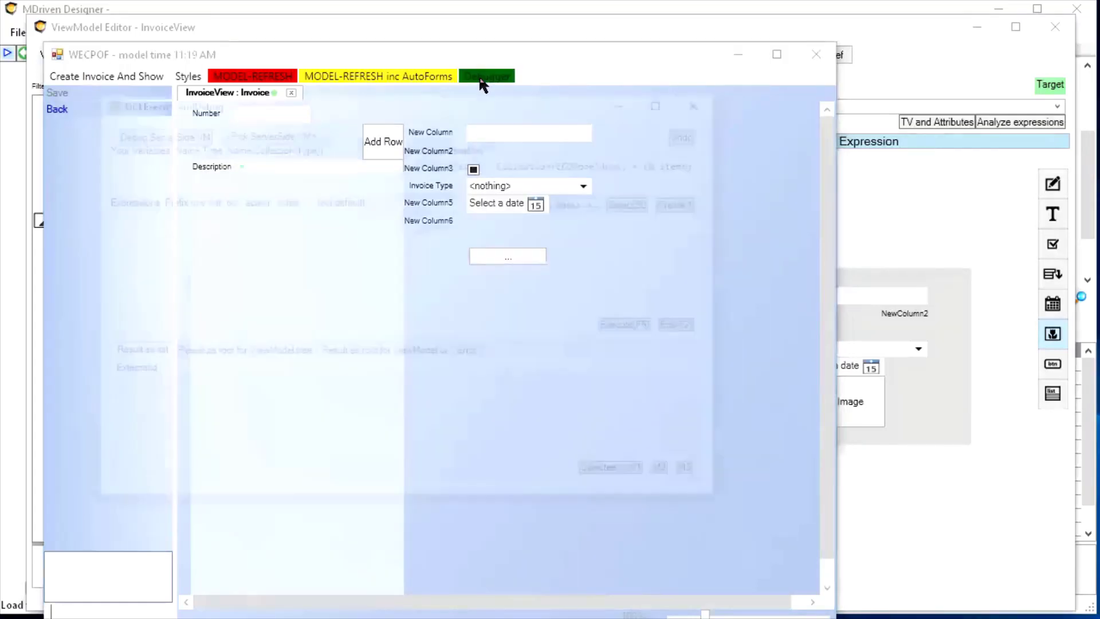
pyautogui.moveTo(433, 103); pyautogui.dragTo(522, 113)
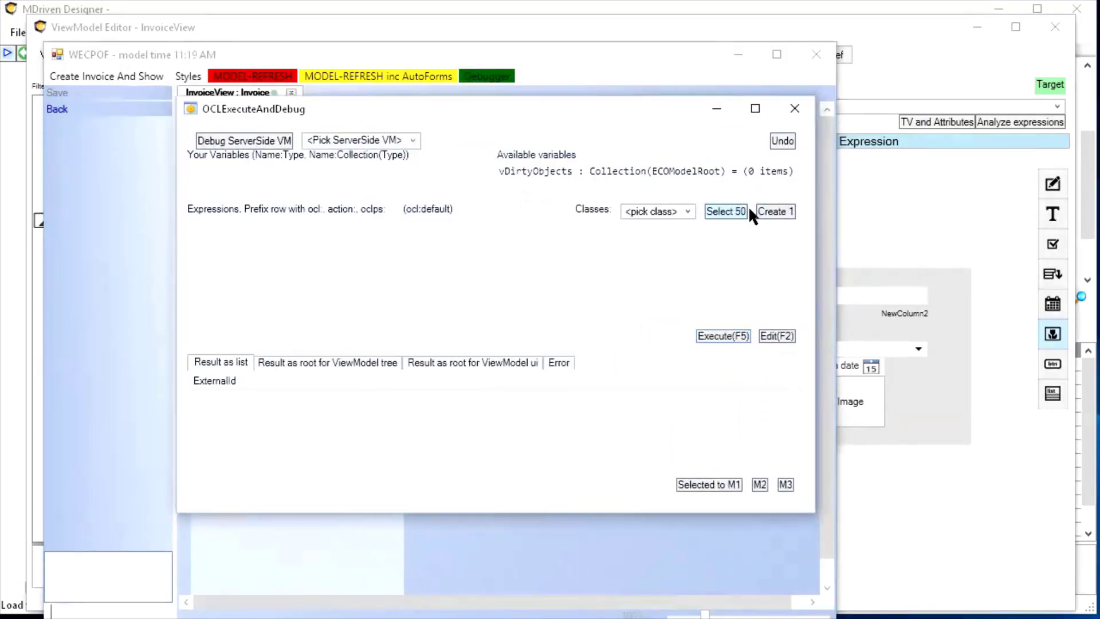
pyautogui.click(657, 212)
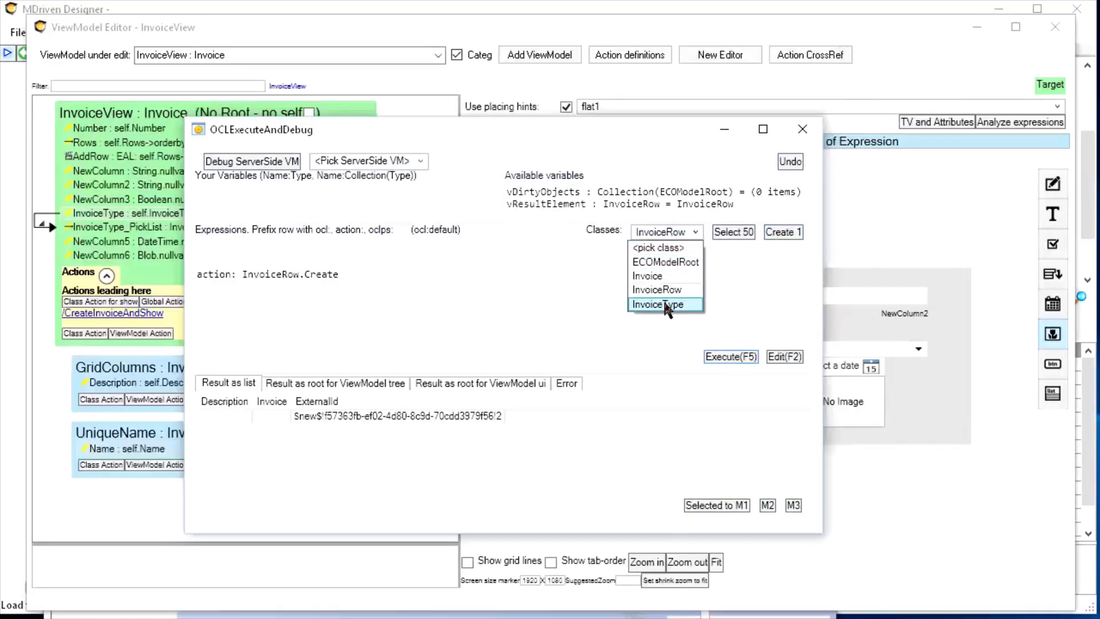
pyautogui.click(664, 305)
pyautogui.click(784, 232)
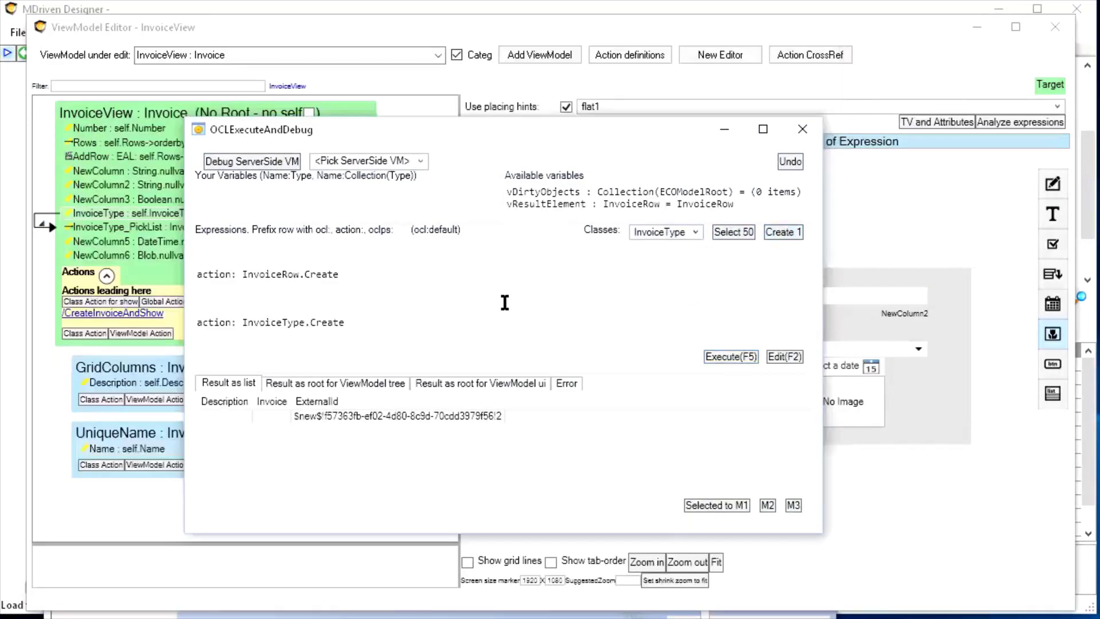
pyautogui.click(366, 323)
pyautogui.click(716, 355)
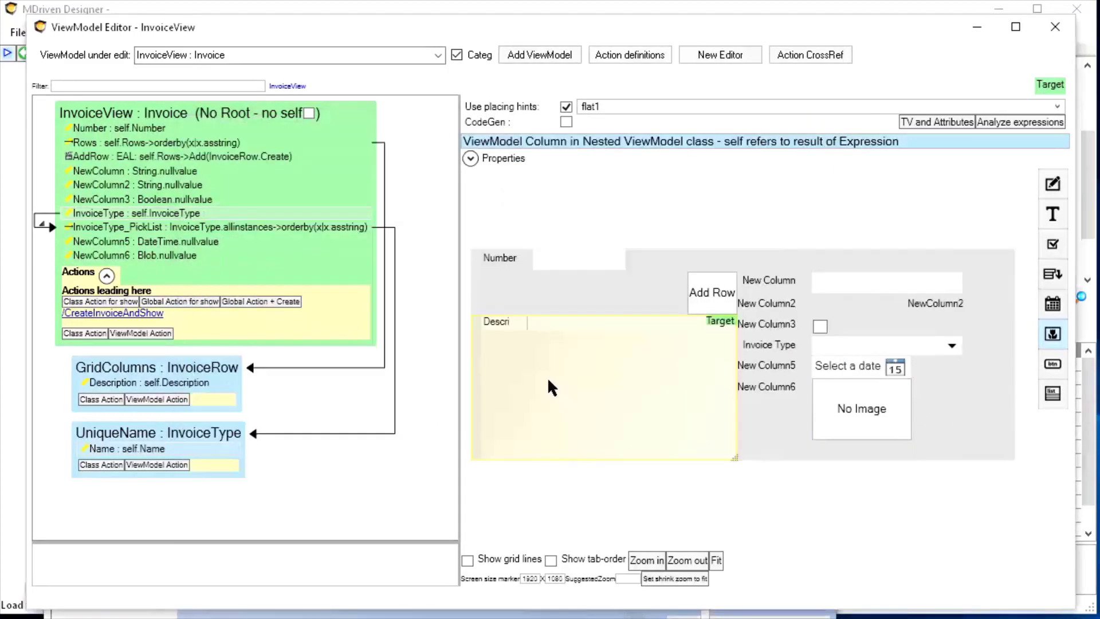
# Return to the invoice form and select the new unnamed object as its Invoice Type
pyautogui.click(500, 618)
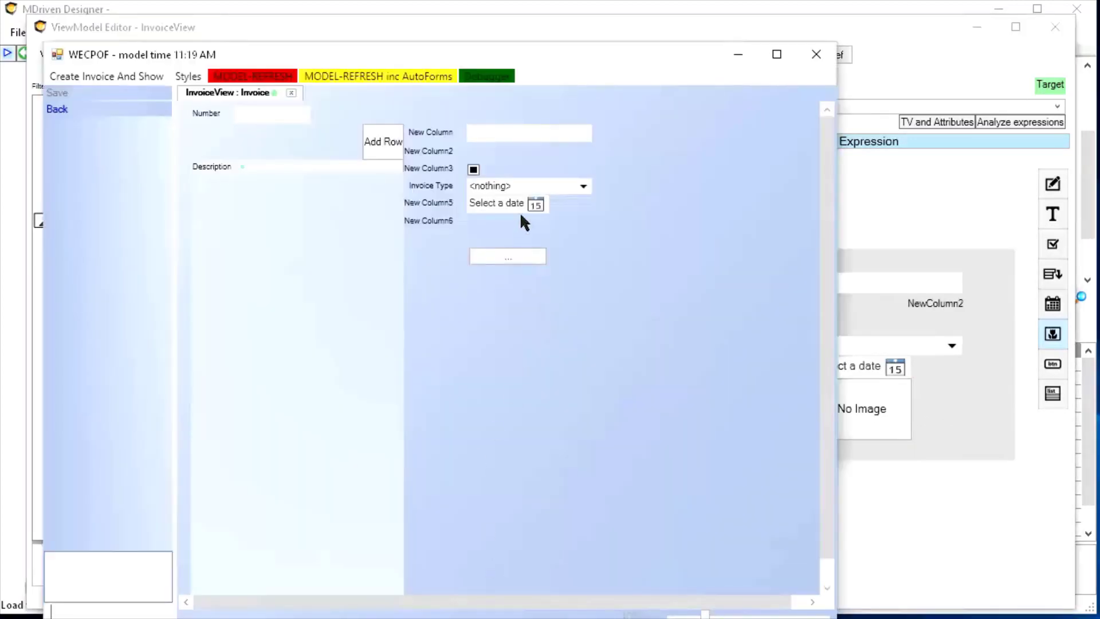
pyautogui.click(538, 187)
pyautogui.click(505, 221)
# Return to the ViewModel editor and add a view model named InvioceType based on the class InvoiceType
pyautogui.click(858, 297)
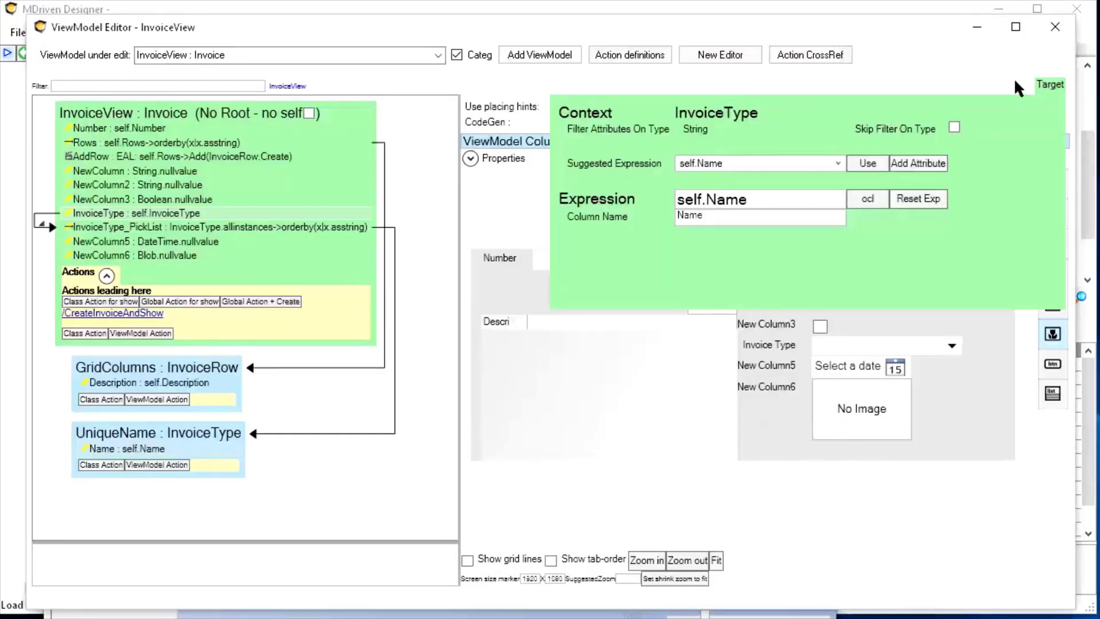
pyautogui.click(160, 115)
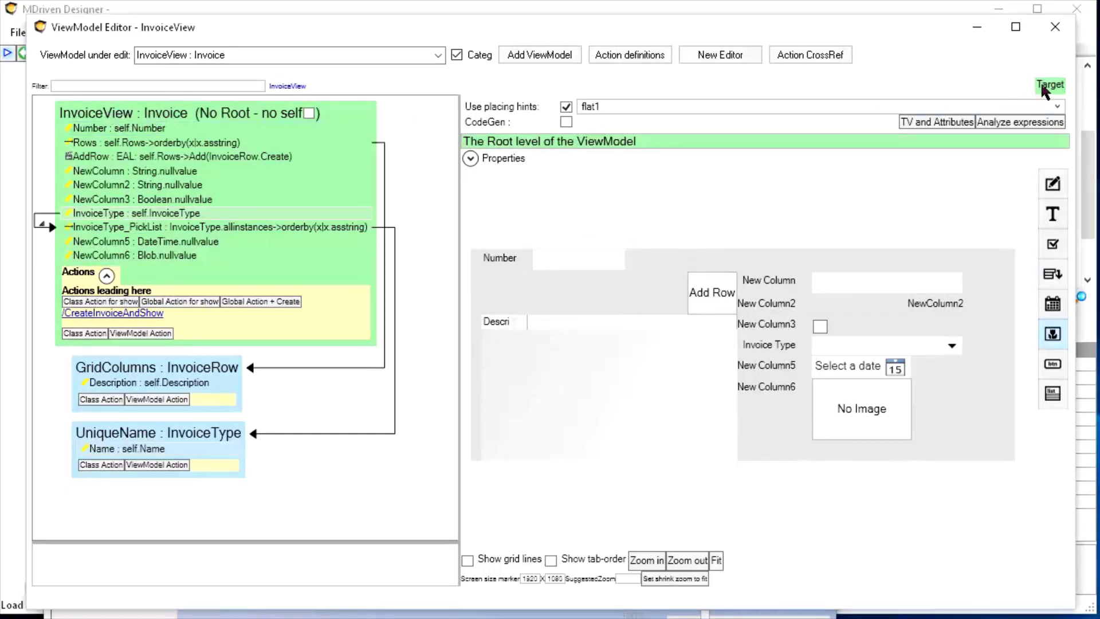
pyautogui.moveTo(1048, 86)
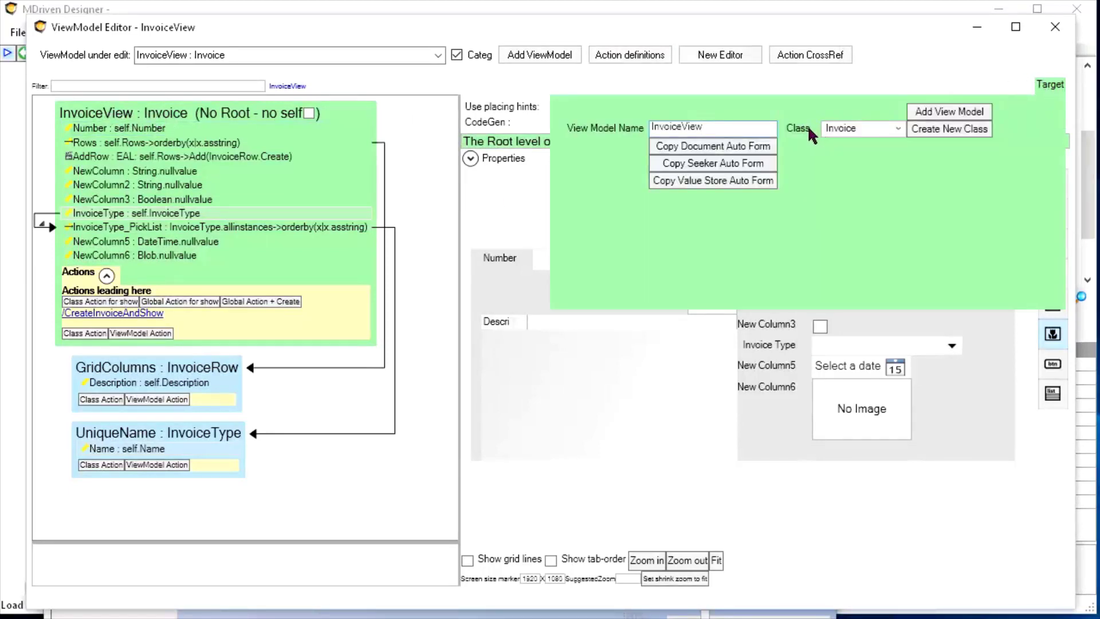
pyautogui.click(939, 112)
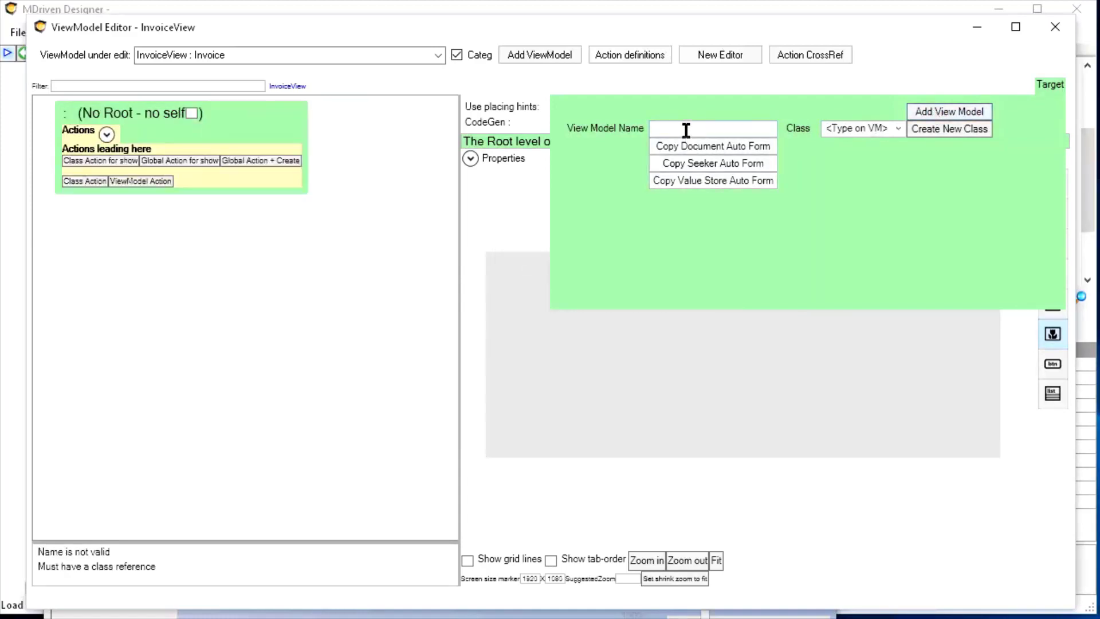
pyautogui.click(685, 130)
pyautogui.write('InvioceType')
pyautogui.press('Tab')
pyautogui.click(853, 129)
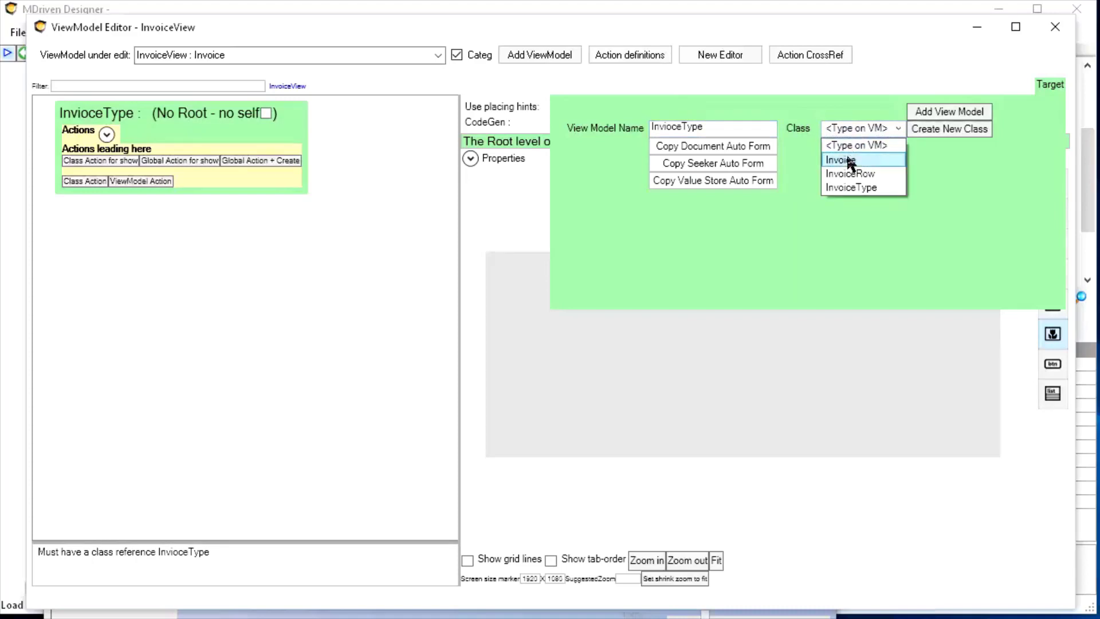
pyautogui.click(858, 189)
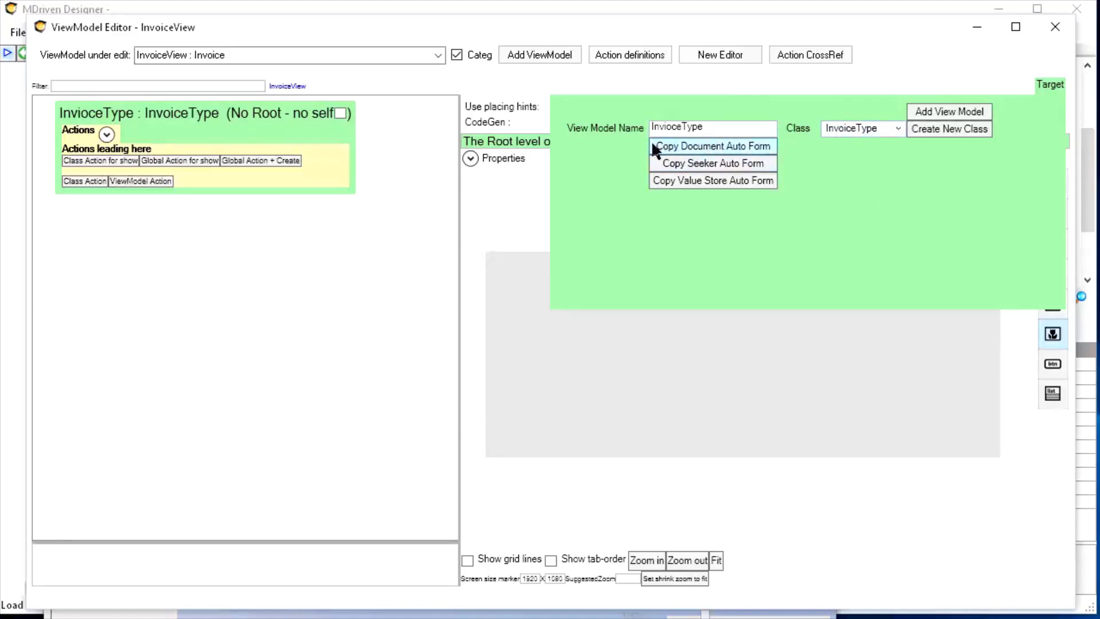
# Fill the InvioceType view model with the document auto form, and replace it with the seeker auto form
pyautogui.click(707, 150)
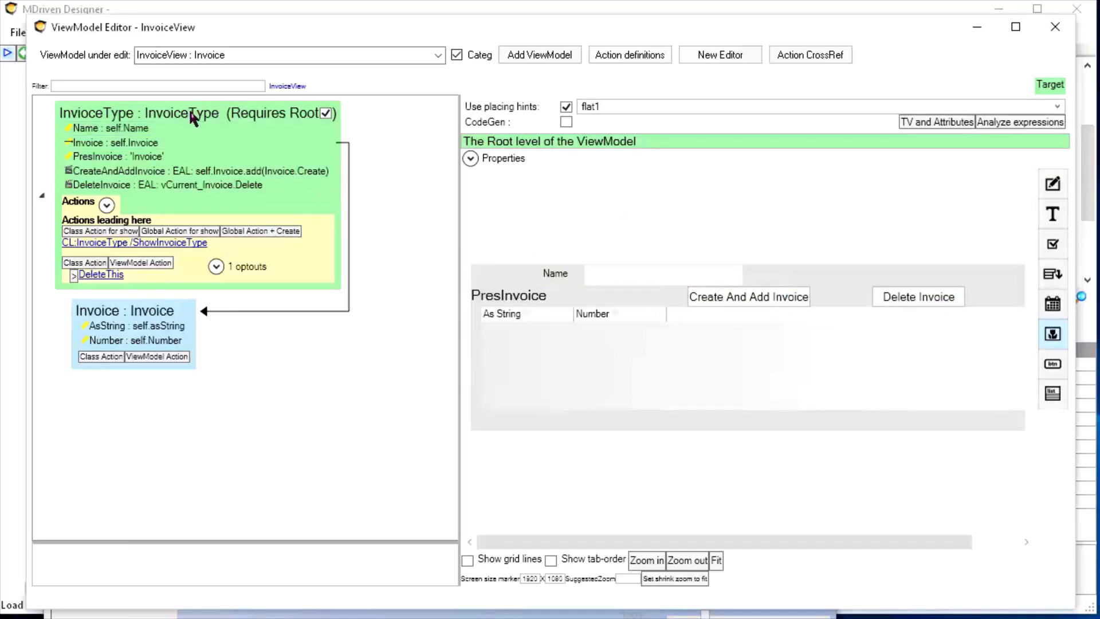
pyautogui.click(208, 116)
pyautogui.click(1049, 86)
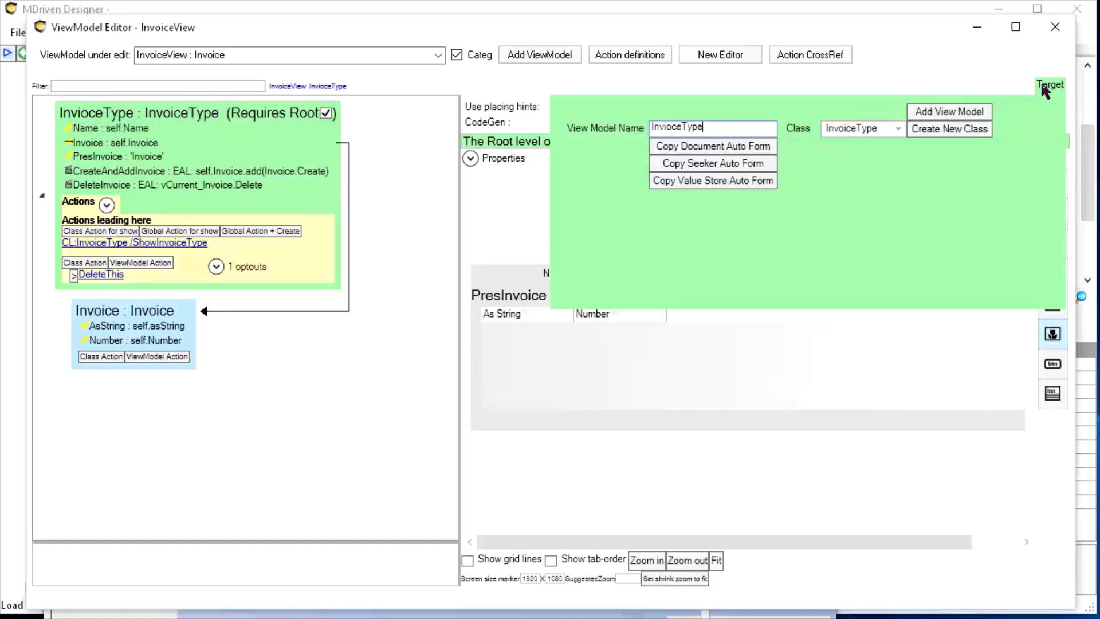
pyautogui.click(696, 166)
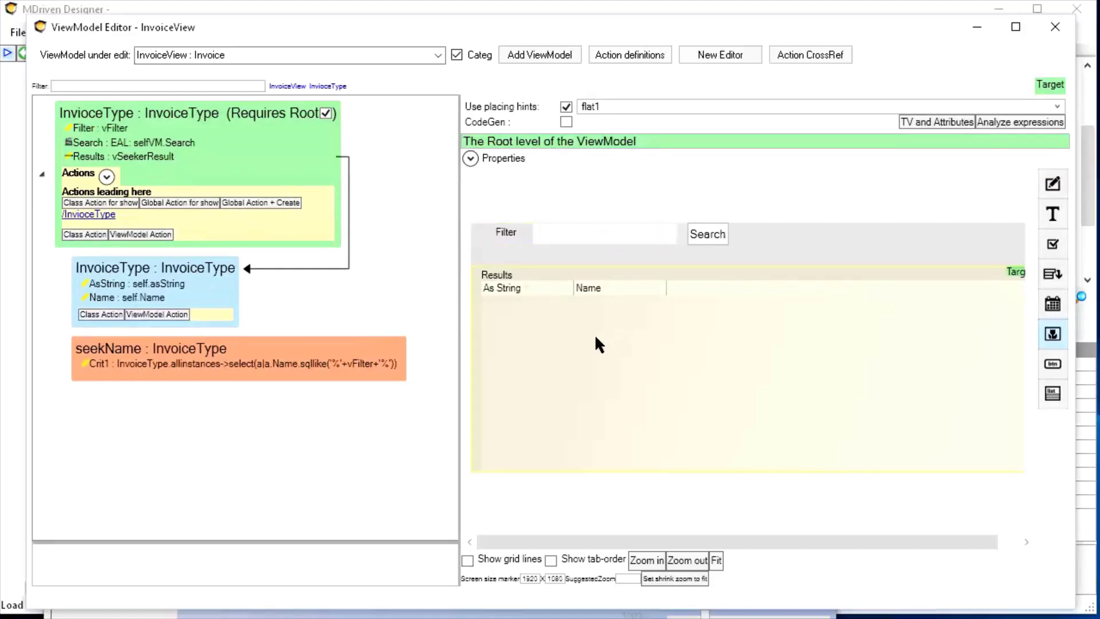
# Replace the InvioceType view model's contents with the value store auto form and add a global action for showing it
pyautogui.click(1050, 85)
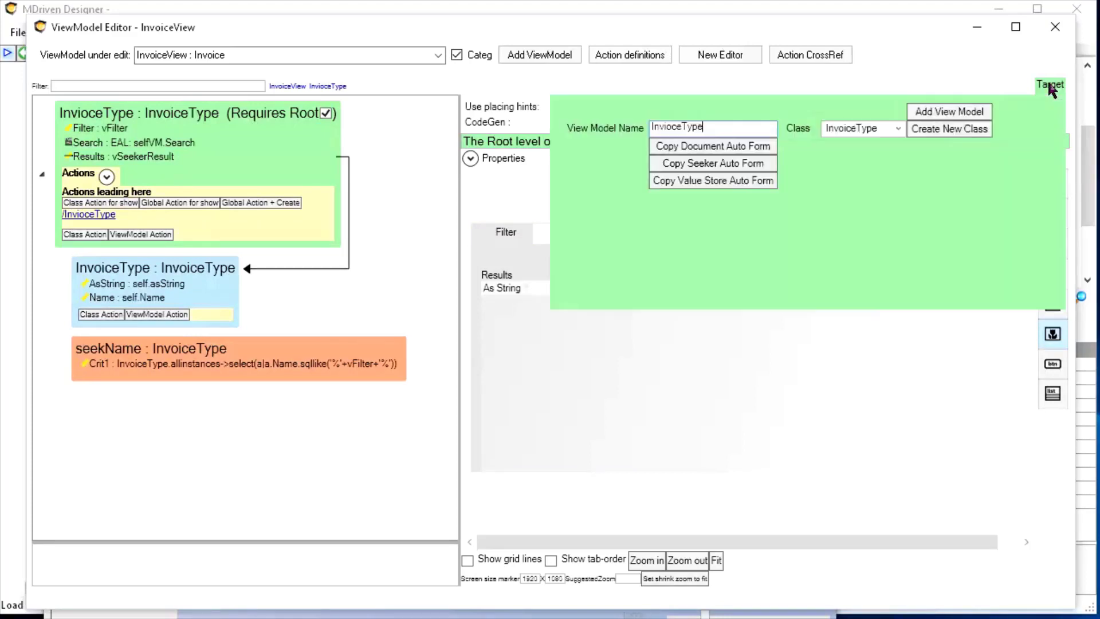
pyautogui.click(697, 181)
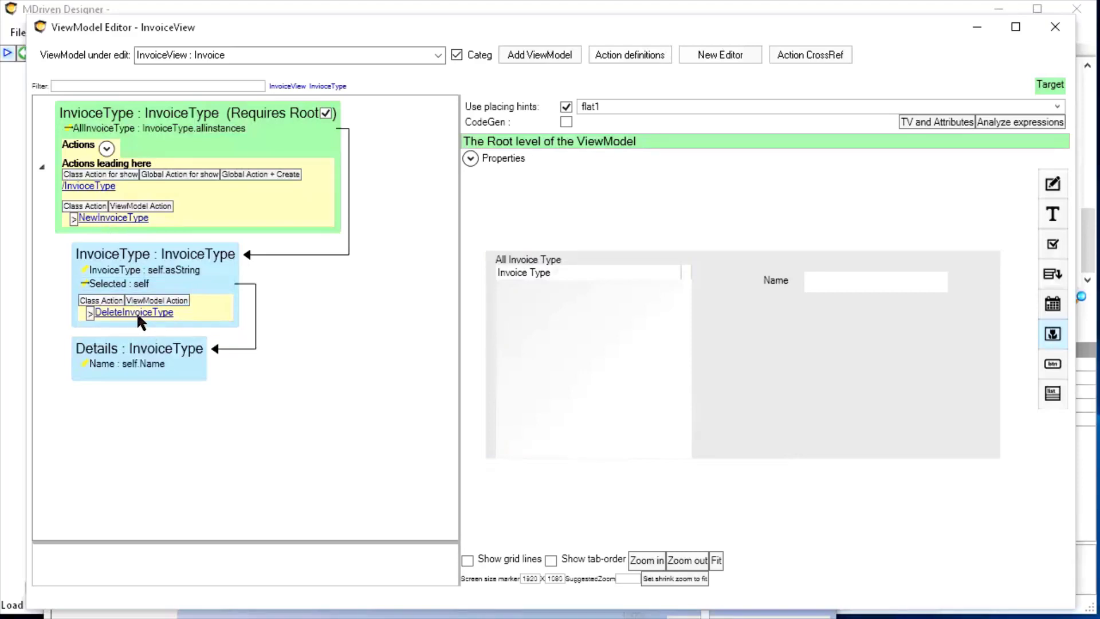
pyautogui.click(169, 174)
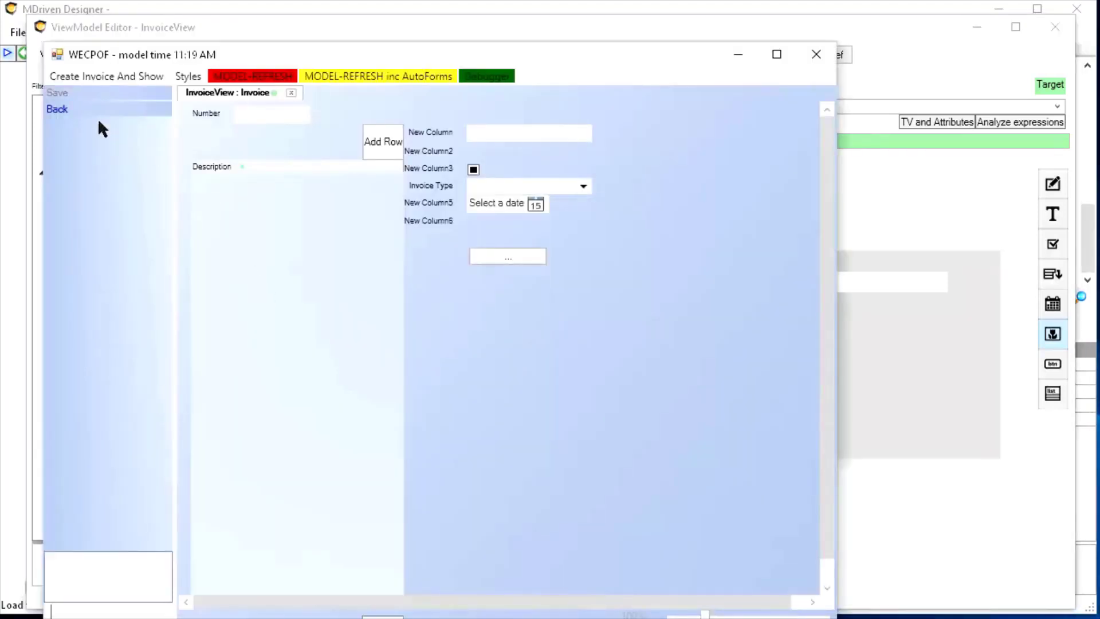
# Refresh the model in the running prototype and create three new invoice types in the Invioce Type view, selecting the first
pyautogui.click(241, 78)
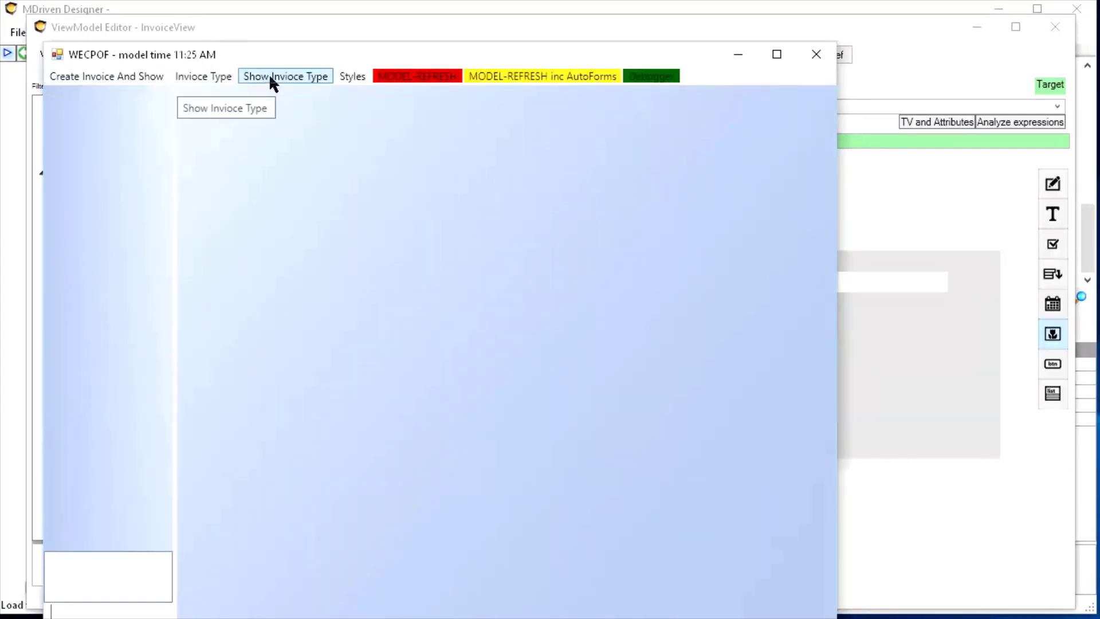
pyautogui.click(200, 76)
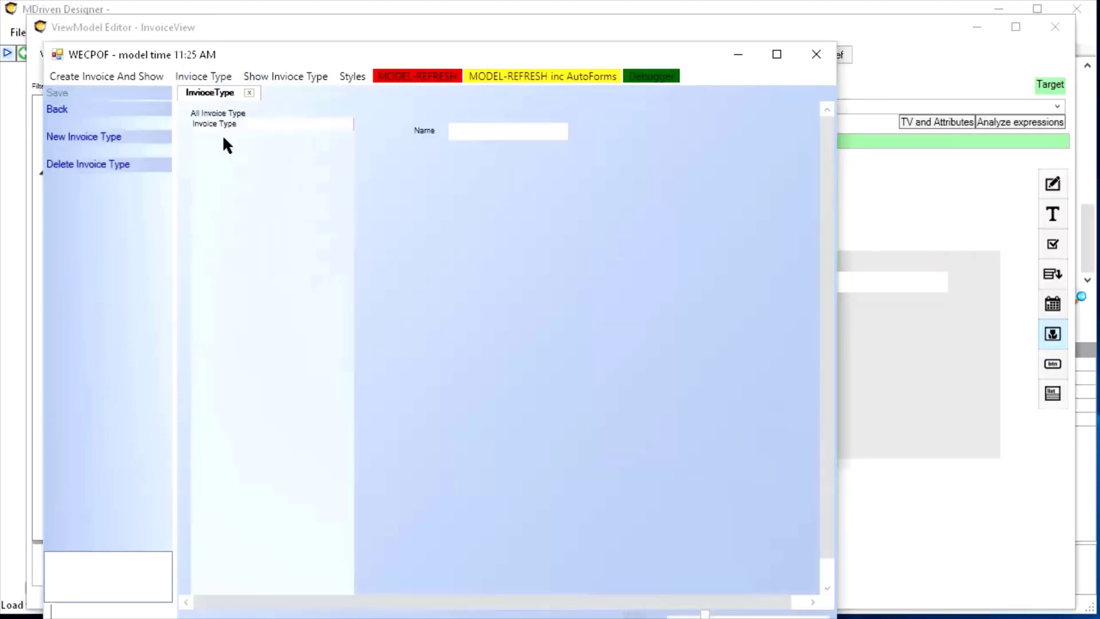
pyautogui.click(91, 138)
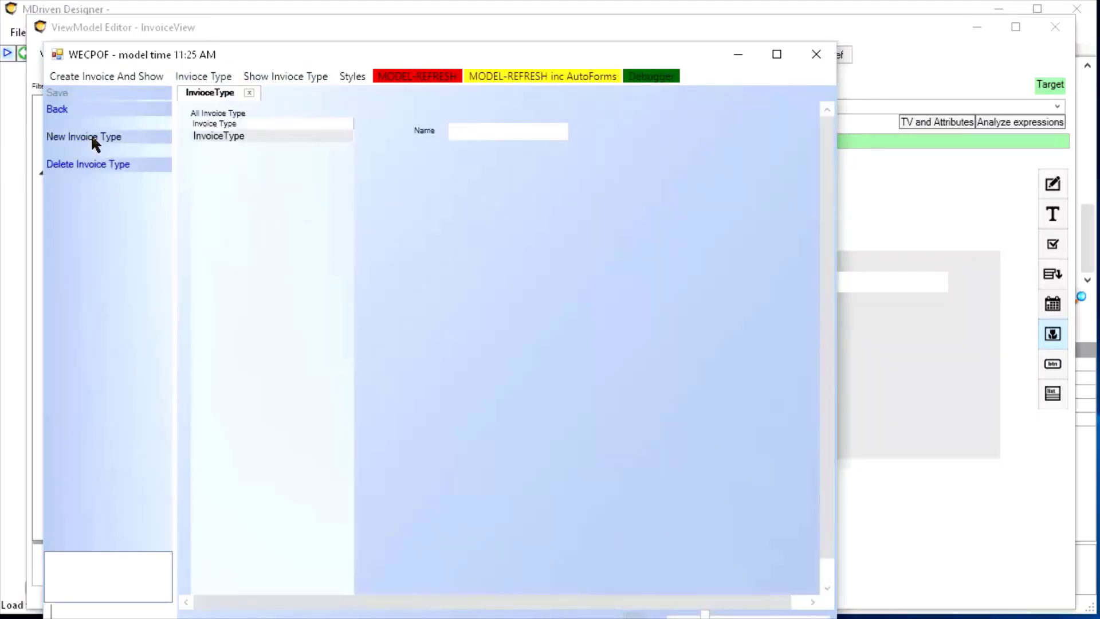
pyautogui.click(90, 136)
pyautogui.click(91, 136)
pyautogui.click(266, 137)
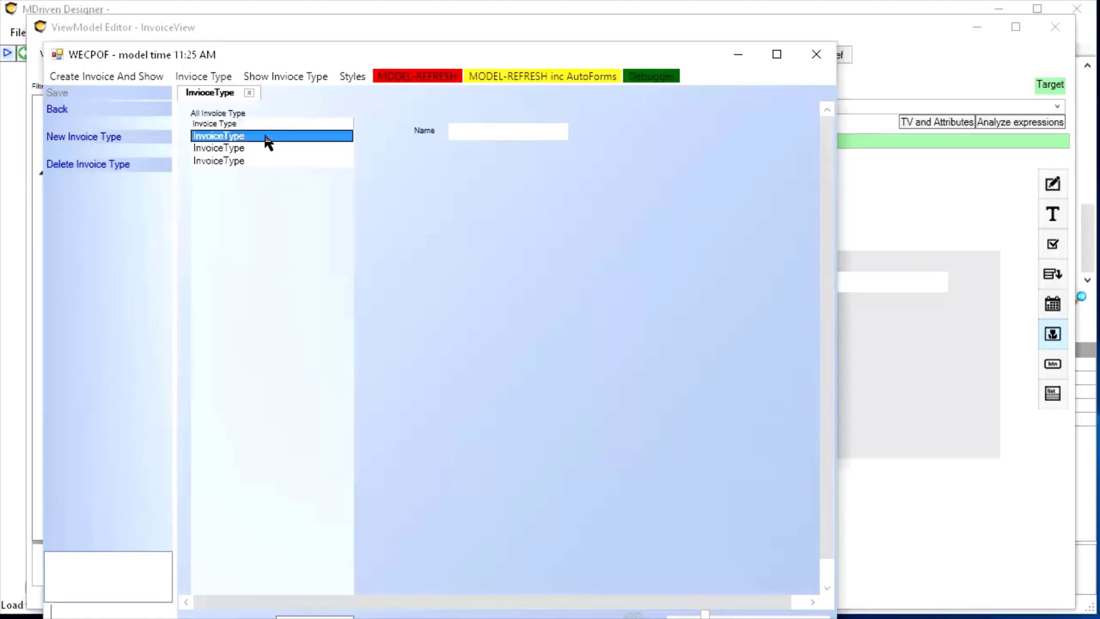
# Name the three new invoice types A, B and C in the Invioce Type view
pyautogui.click(474, 130)
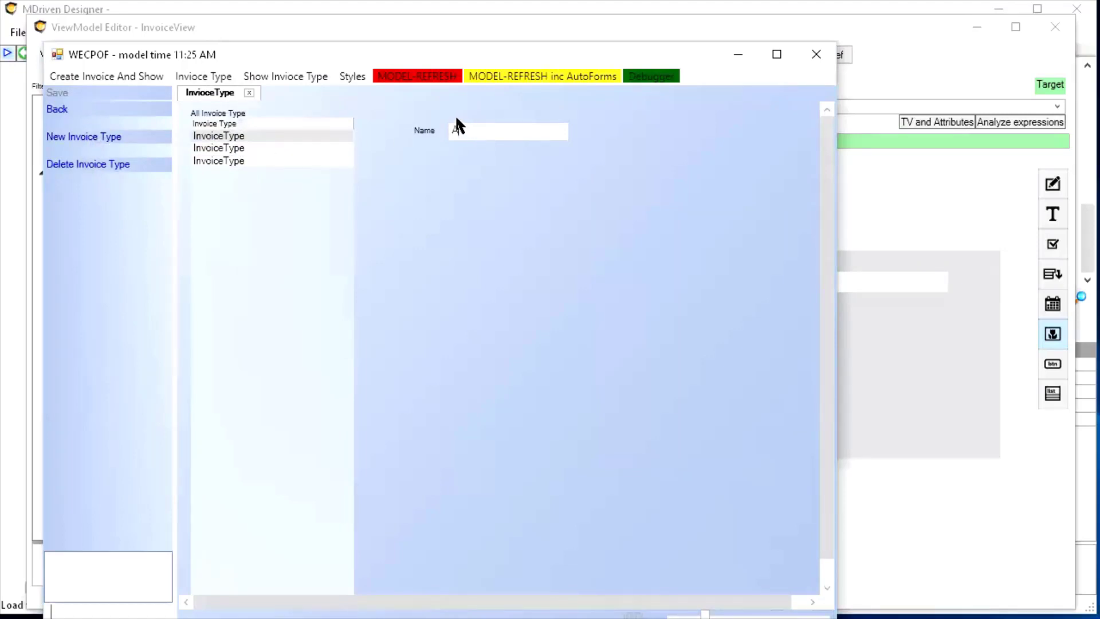
pyautogui.click(229, 148)
pyautogui.click(481, 130)
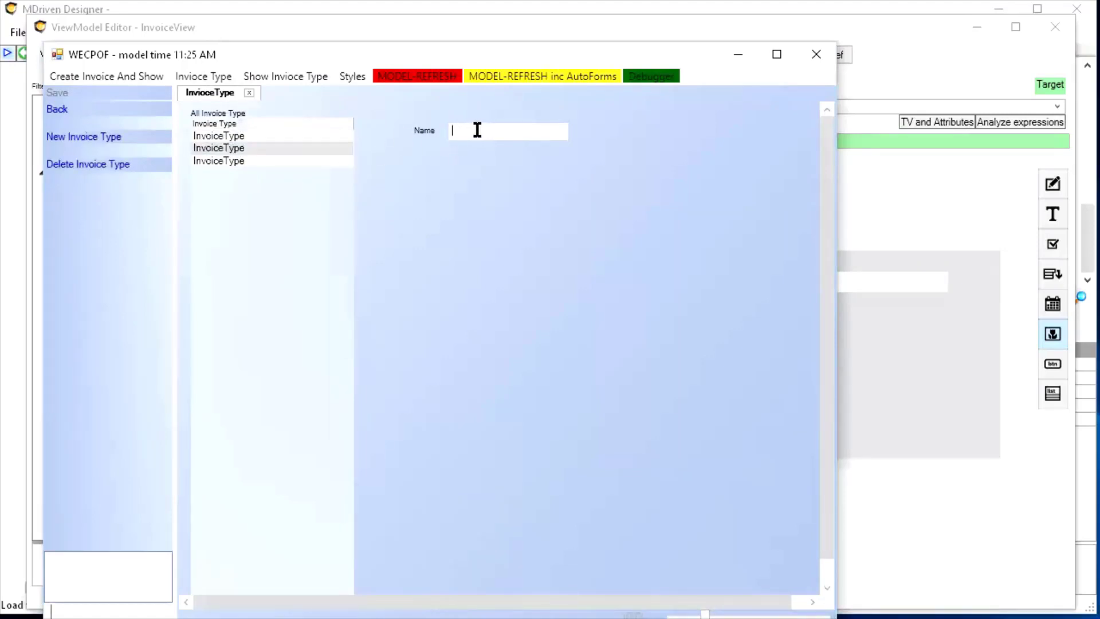
pyautogui.click(238, 161)
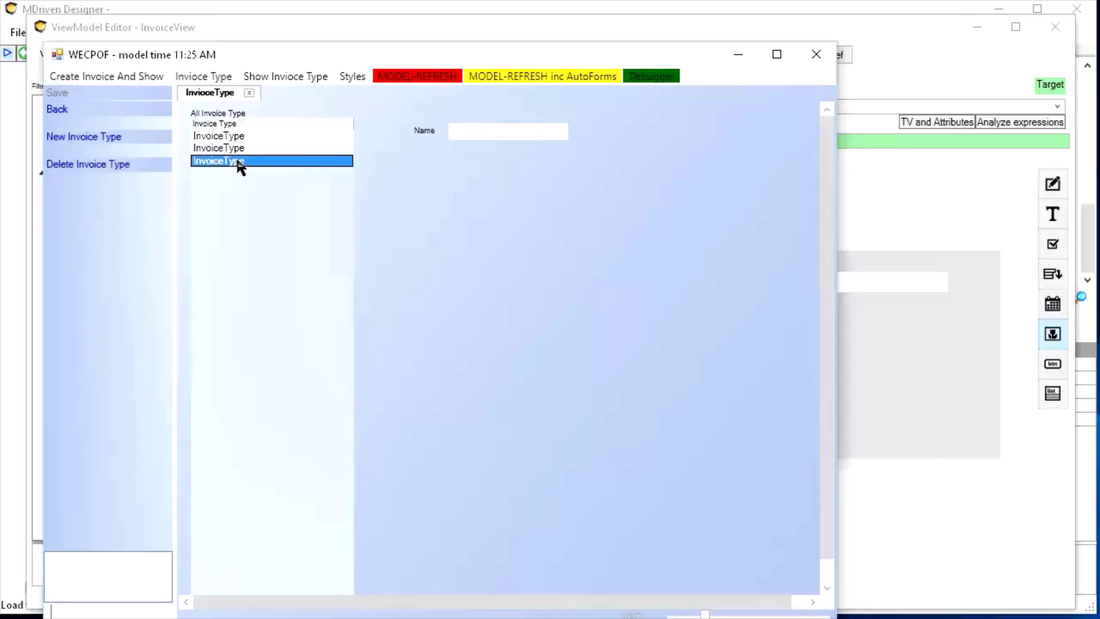
pyautogui.click(508, 131)
pyautogui.write('C')
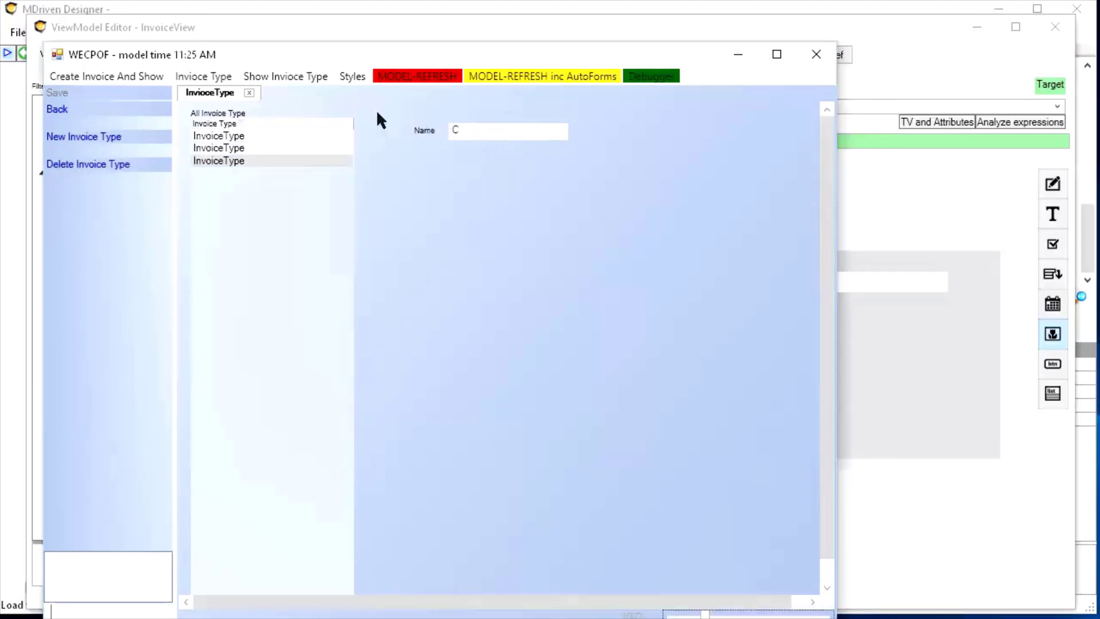
# Create an invoice in the prototype, add rows to it, and set its number to 1 and its invoice type to B
pyautogui.click(95, 75)
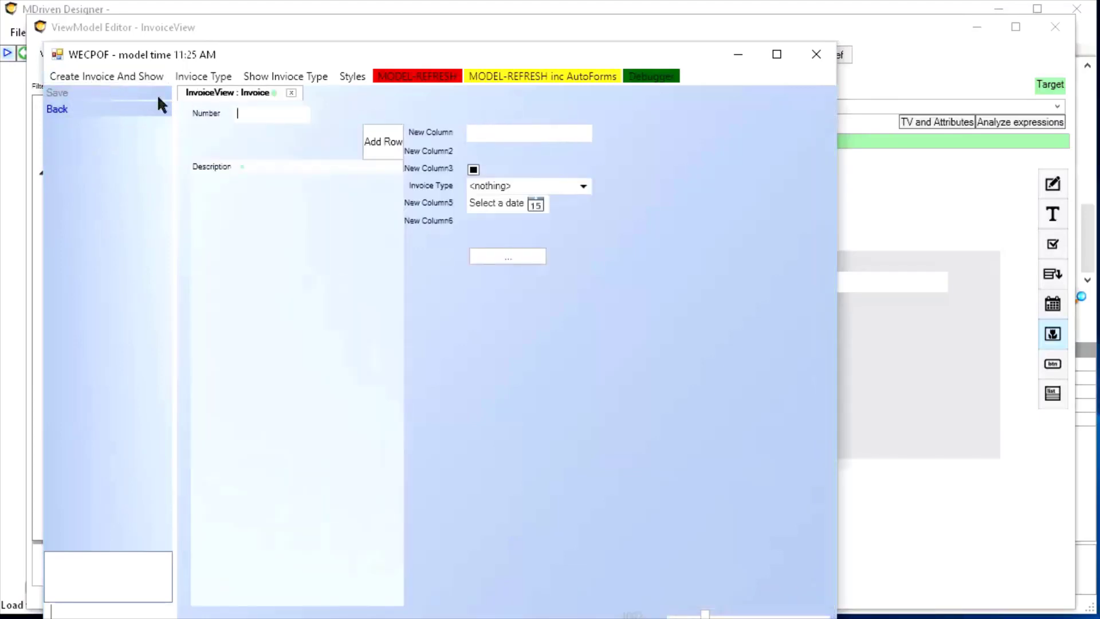
pyautogui.click(373, 143)
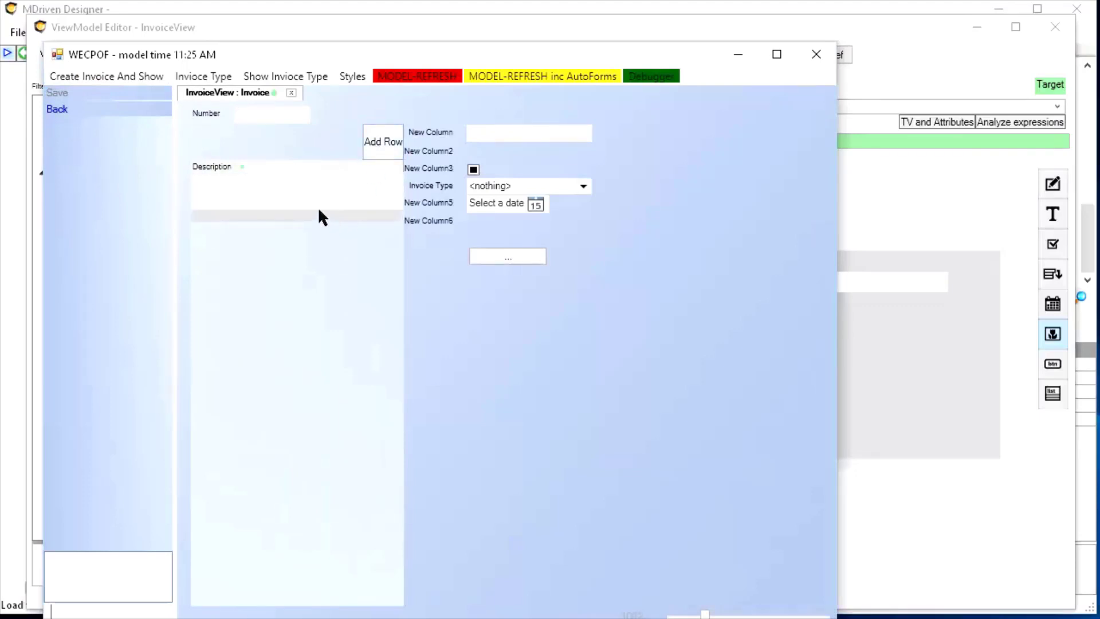
pyautogui.click(274, 115)
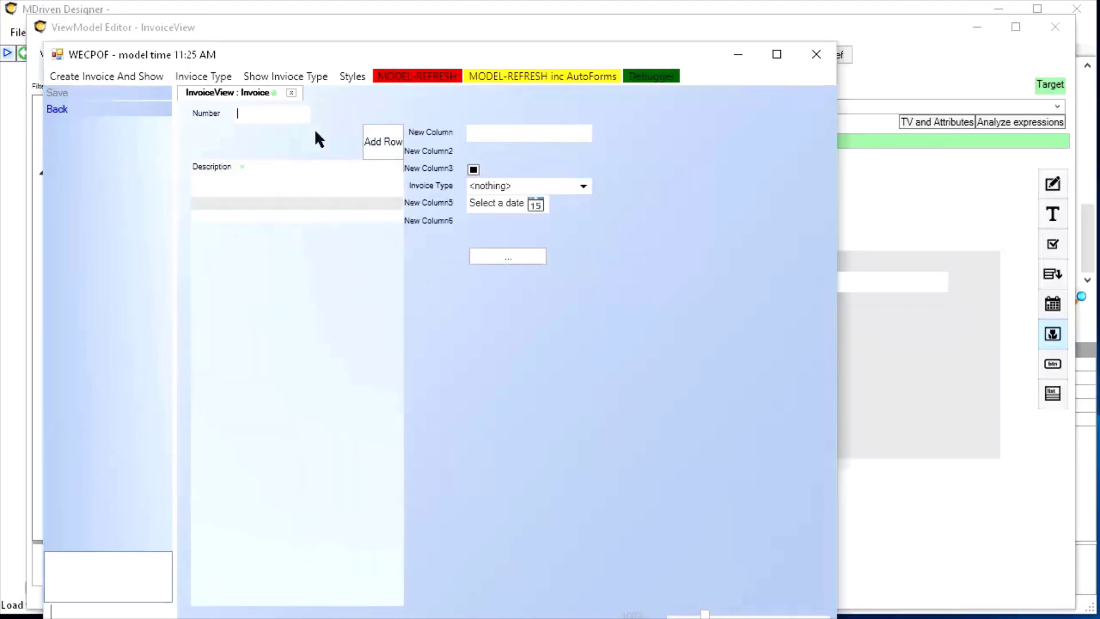
pyautogui.write('1')
pyautogui.click(521, 187)
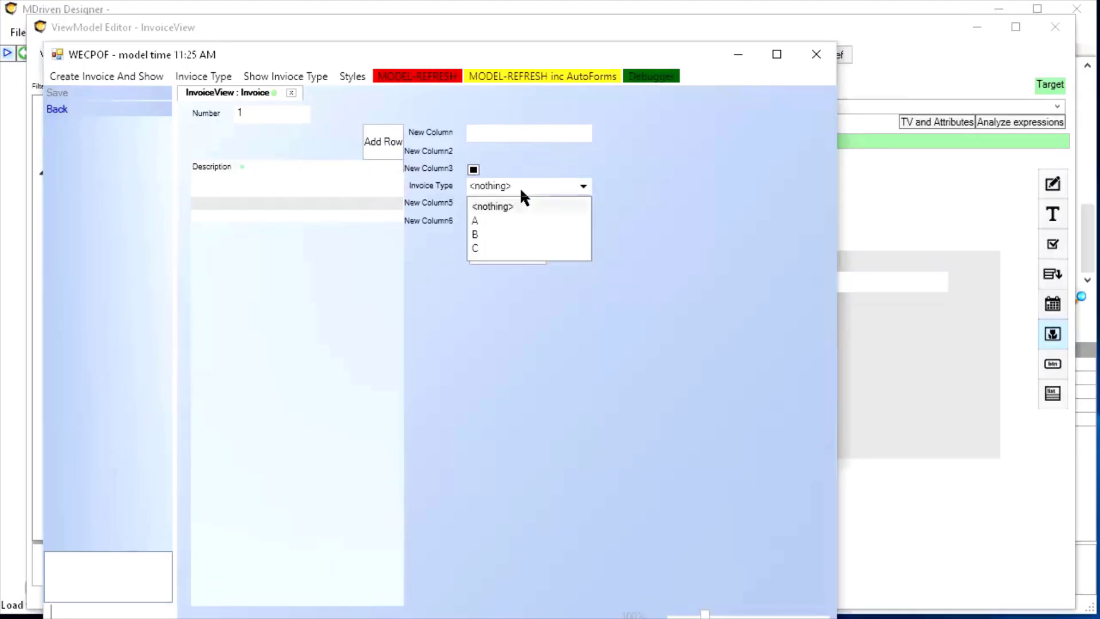
pyautogui.click(491, 235)
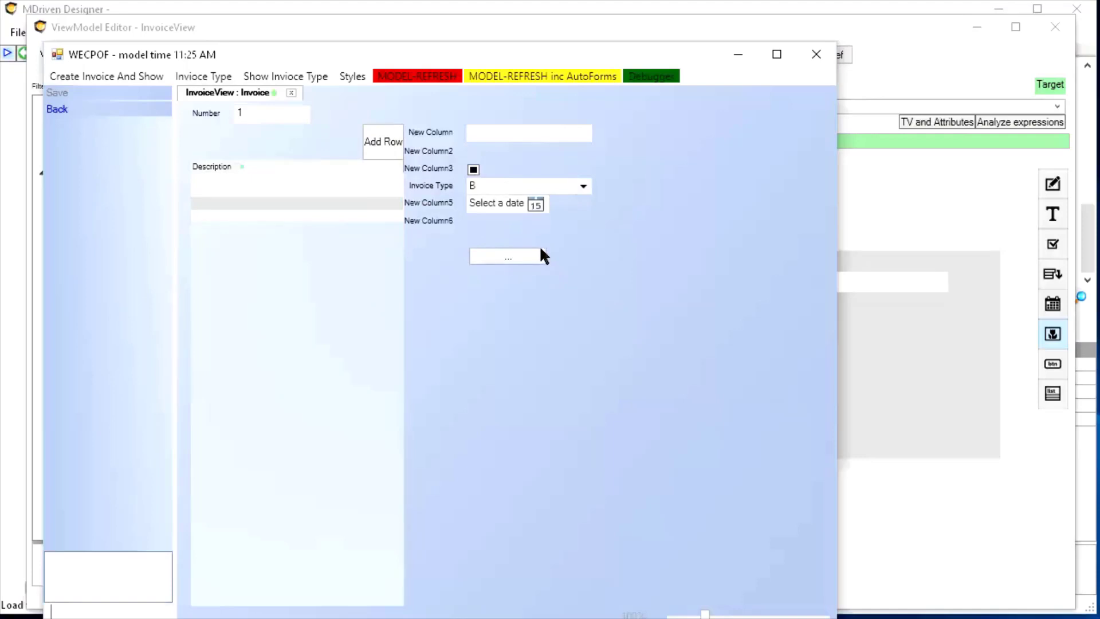
# Return to the model diagram and place the existing InvoiceType class on it beside the Invoice class
pyautogui.click(881, 178)
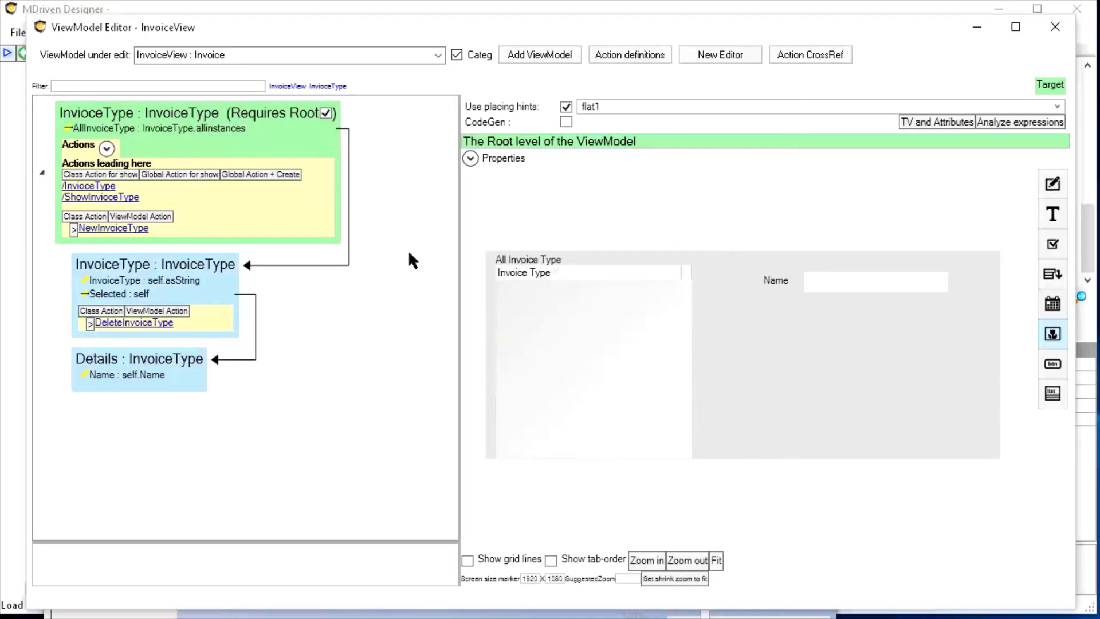
pyautogui.click(8, 201)
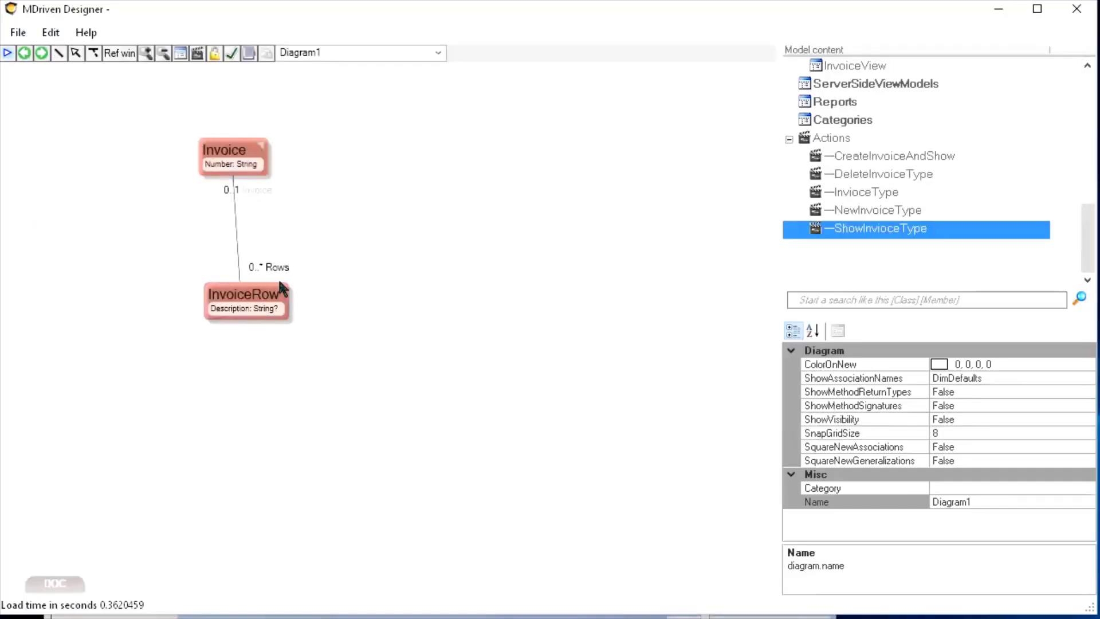
pyautogui.scroll(2, 871, 184)
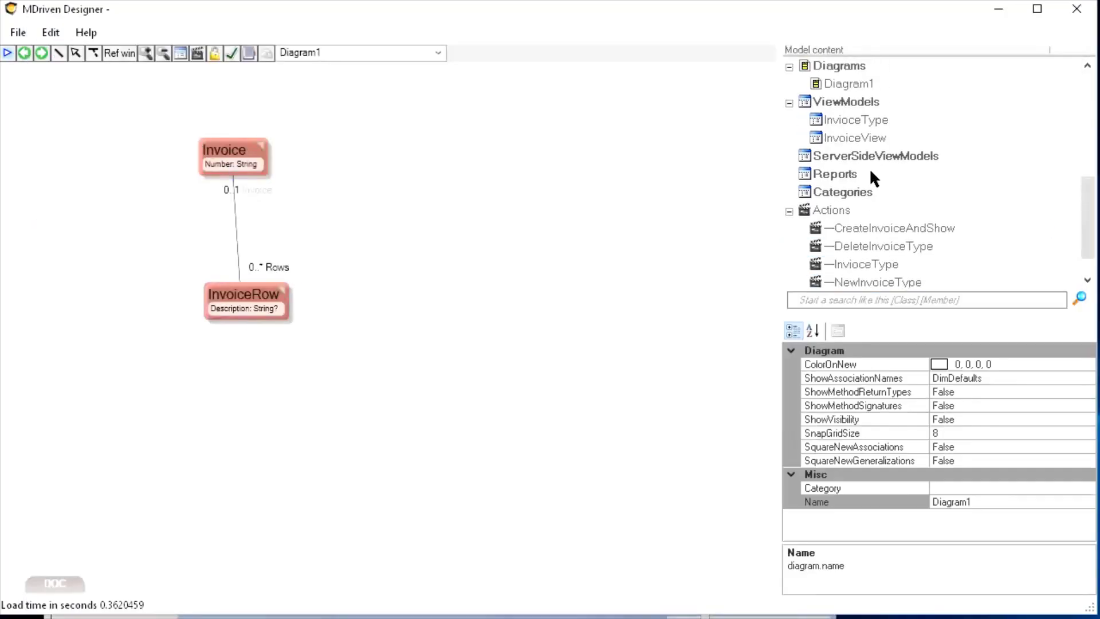
pyautogui.scroll(4, 865, 169)
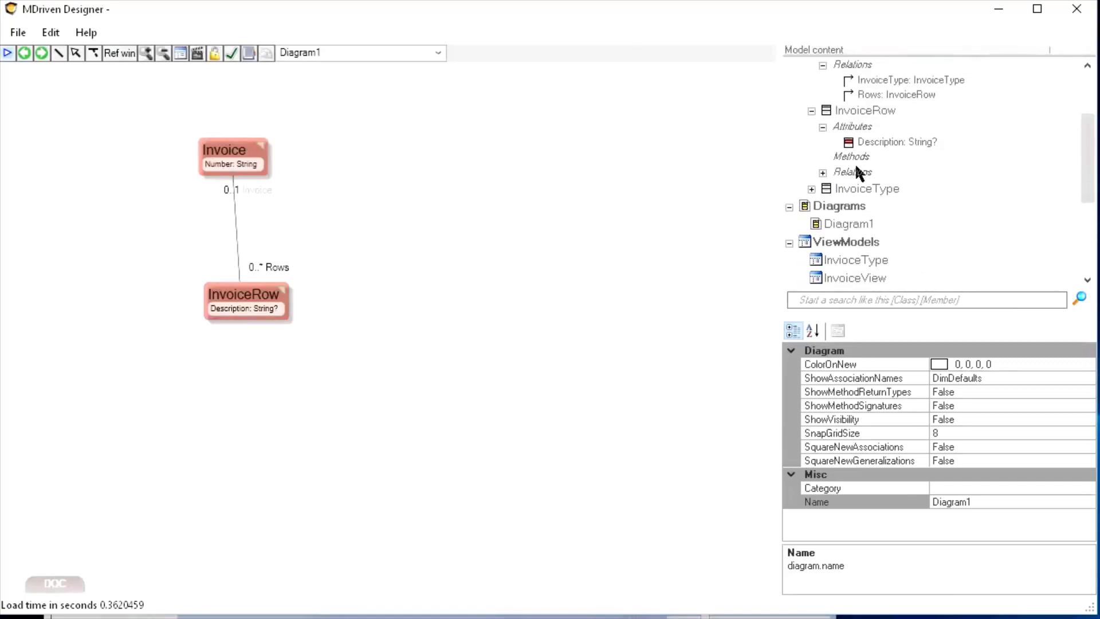
pyautogui.moveTo(866, 188); pyautogui.dragTo(487, 155)
pyautogui.click(456, 241)
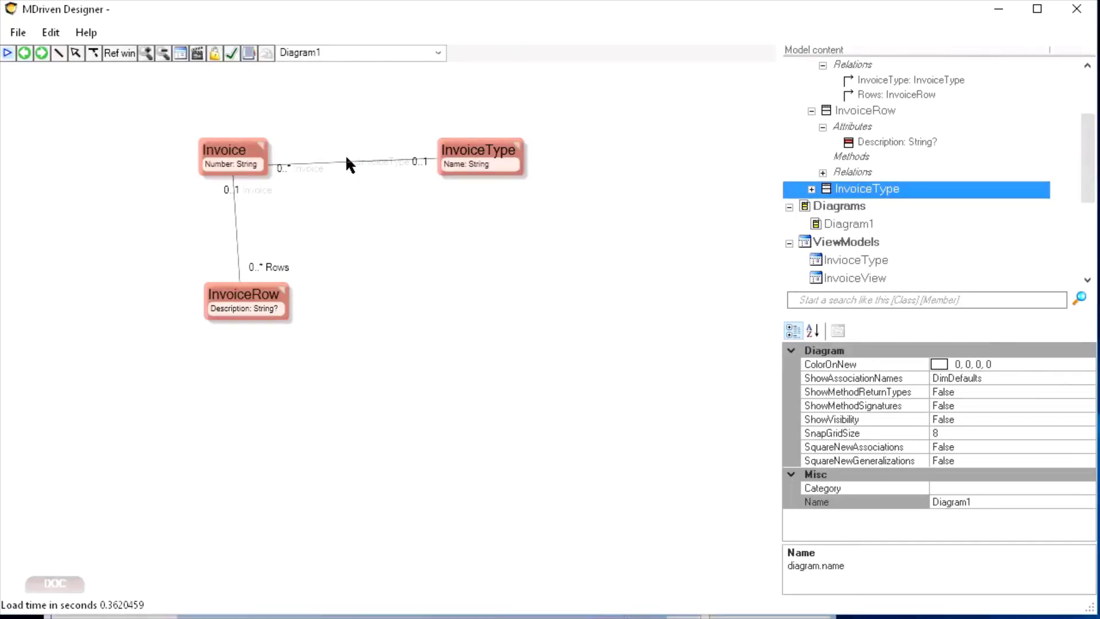
# Return to the ViewModel editor and examine the nested ViewModel class options for the AllInvoiceType column
pyautogui.hotkey('alt', 'Tab')
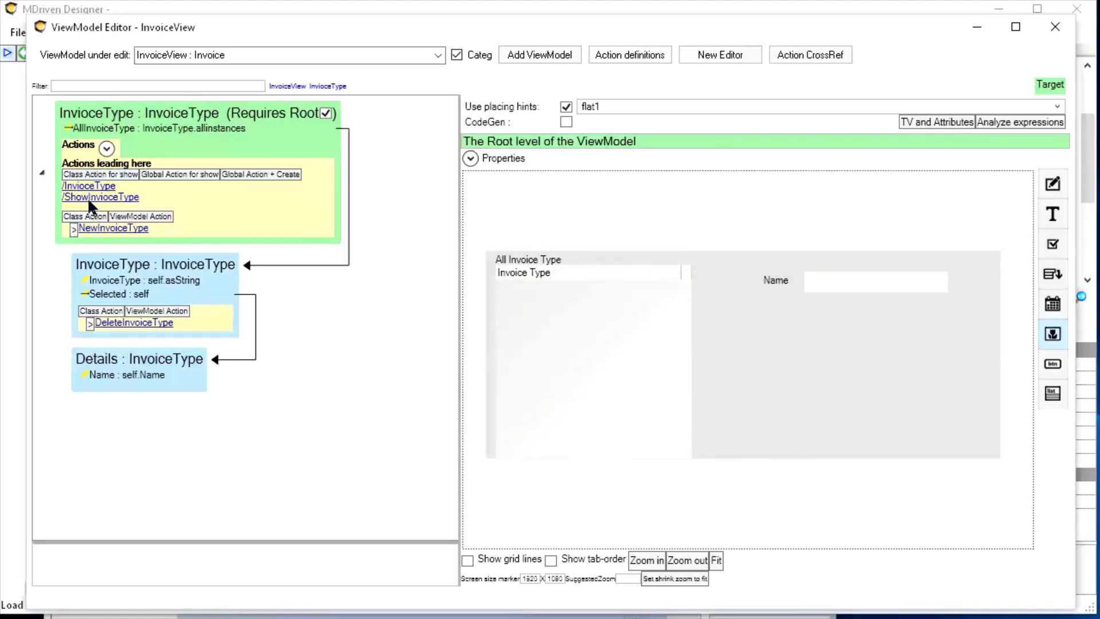
pyautogui.click(97, 130)
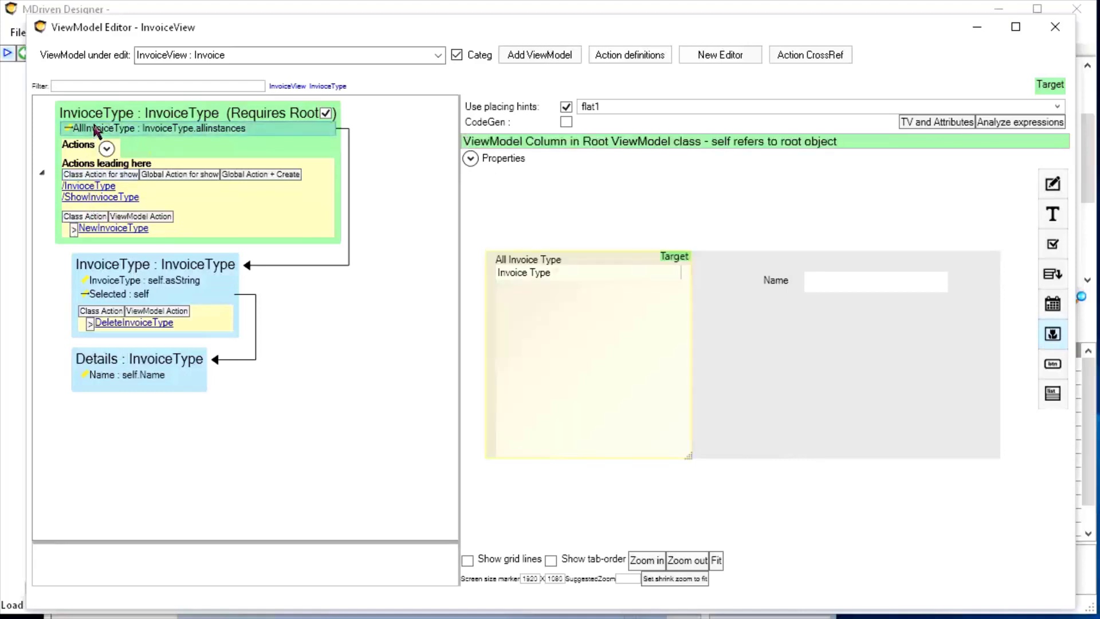
pyautogui.rightClick(94, 126)
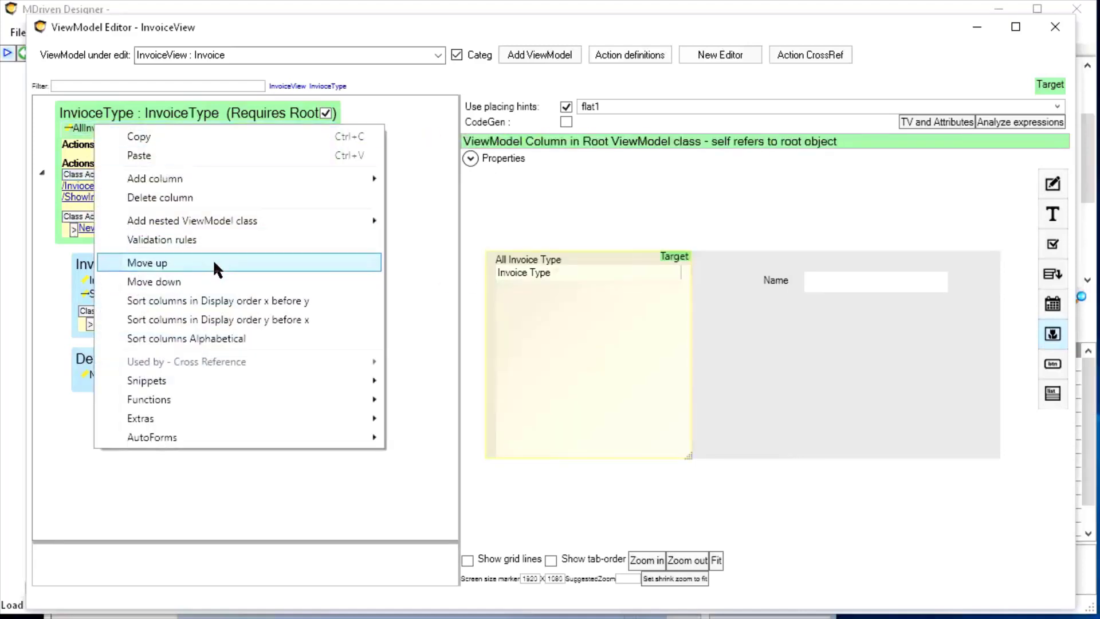
pyautogui.moveTo(234, 221)
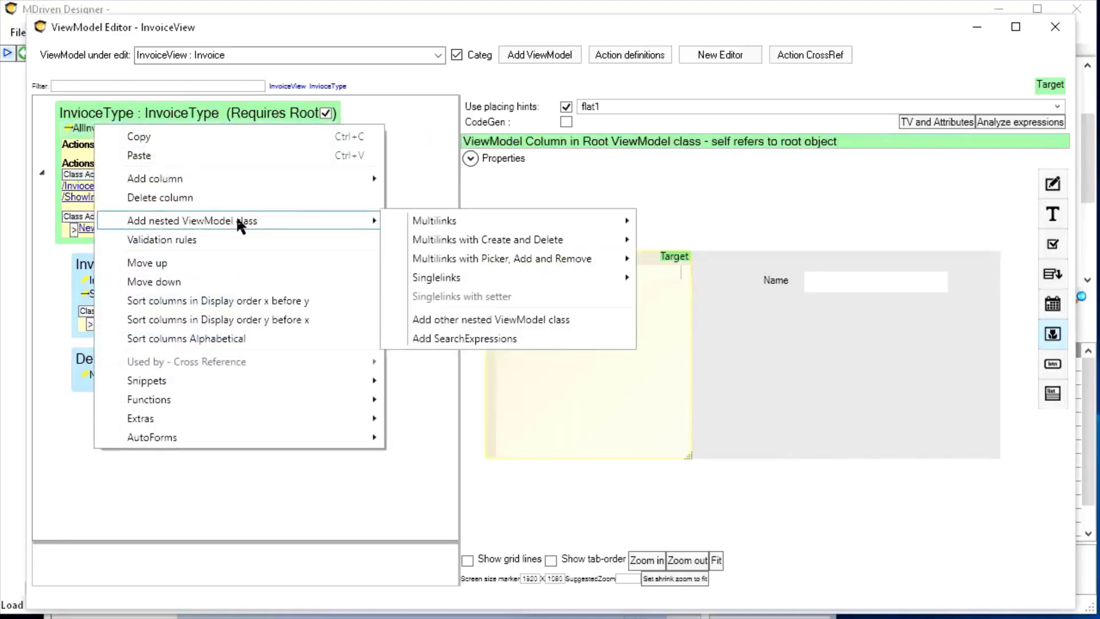
pyautogui.click(459, 222)
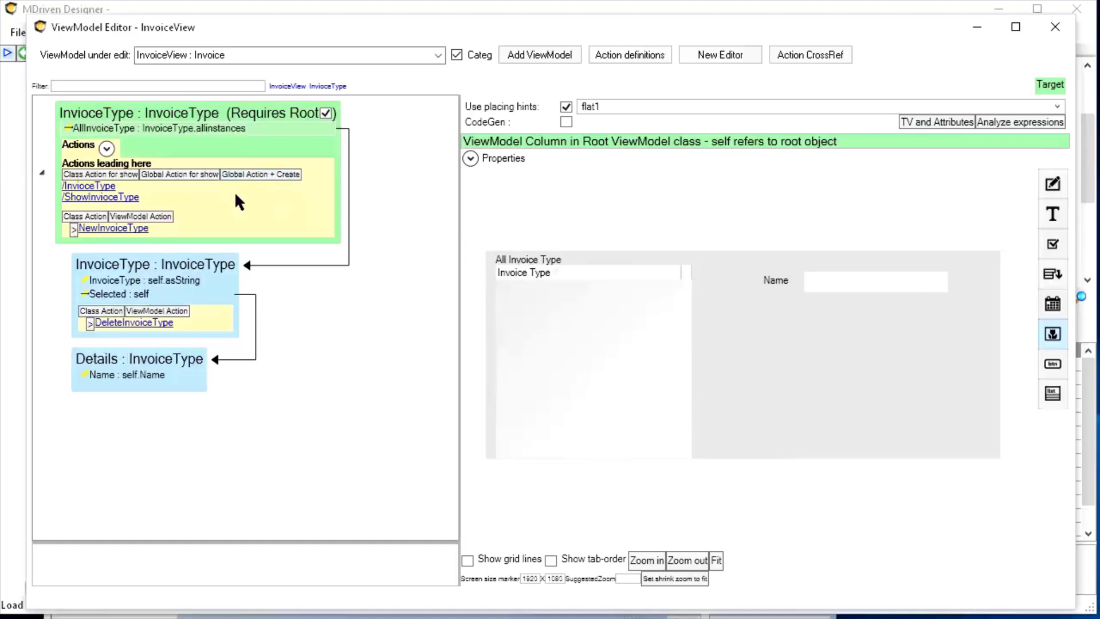
# Switch back to the running prototype and move its window higher on the screen
pyautogui.click(426, 617)
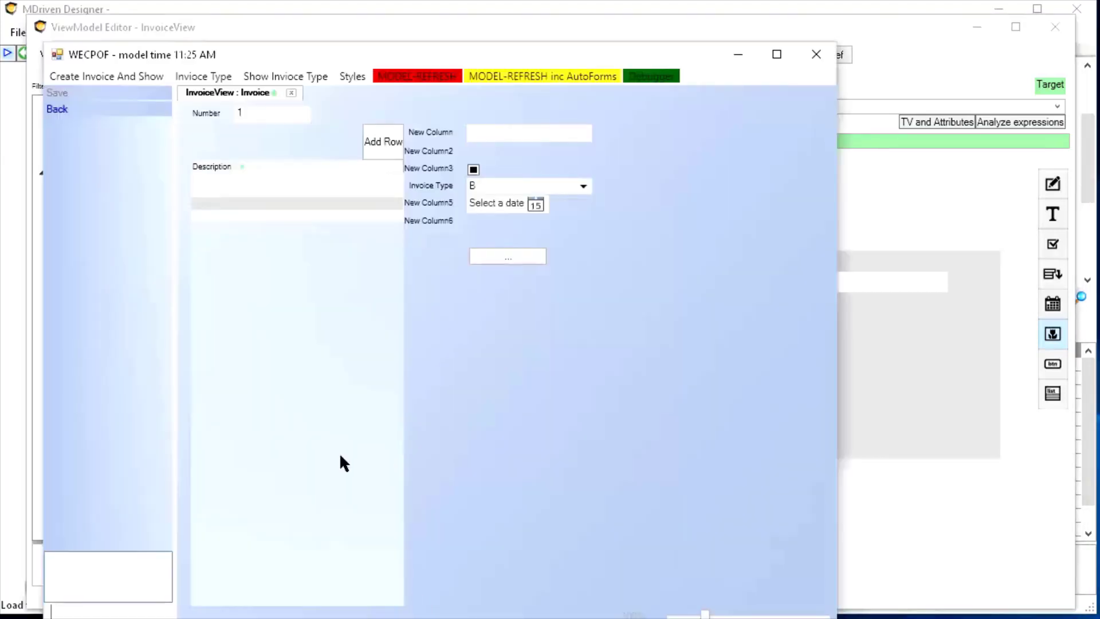
pyautogui.moveTo(359, 53); pyautogui.dragTo(348, 32)
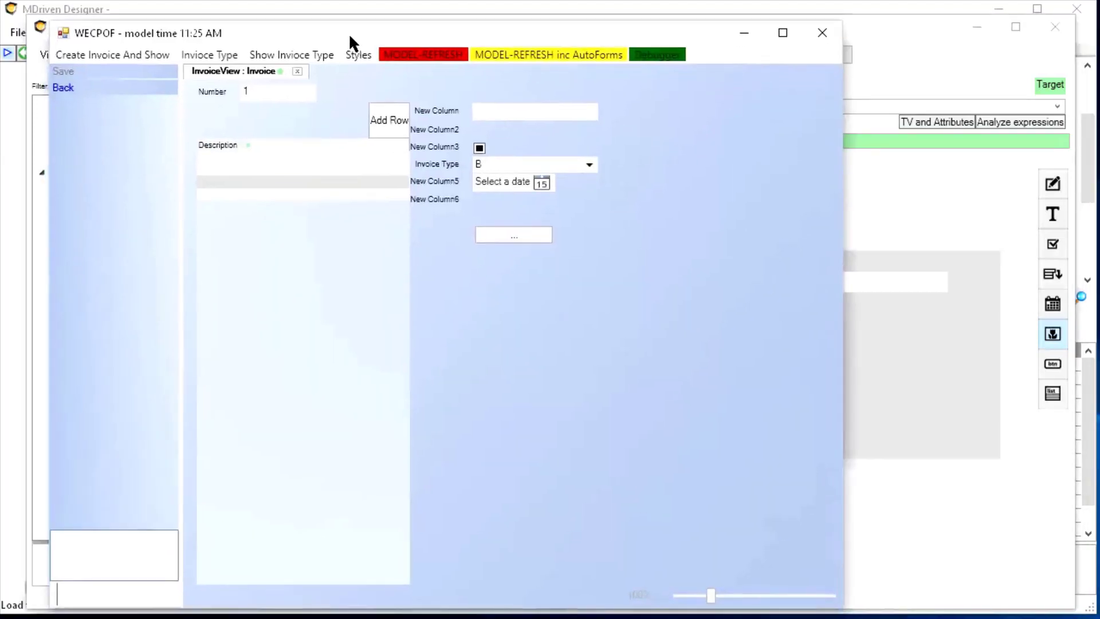